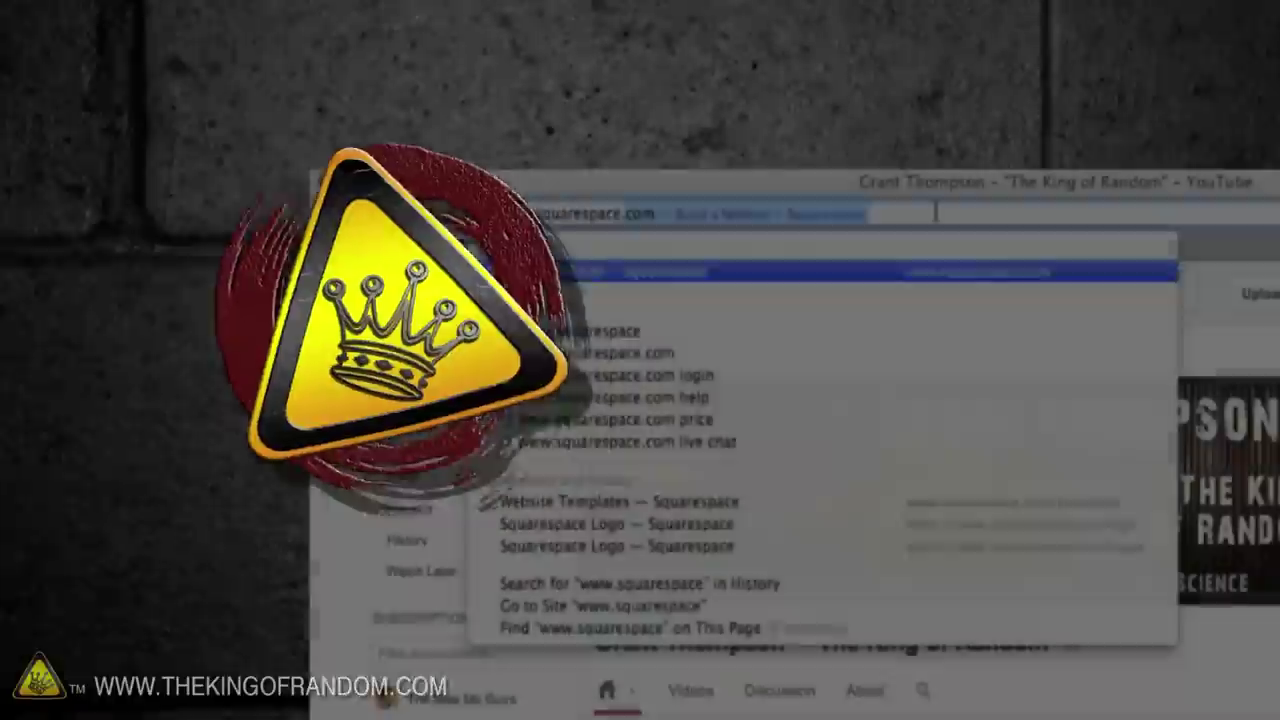
Step: Open squarespace.com and choose the Beatrice template from the template gallery
key(Return)
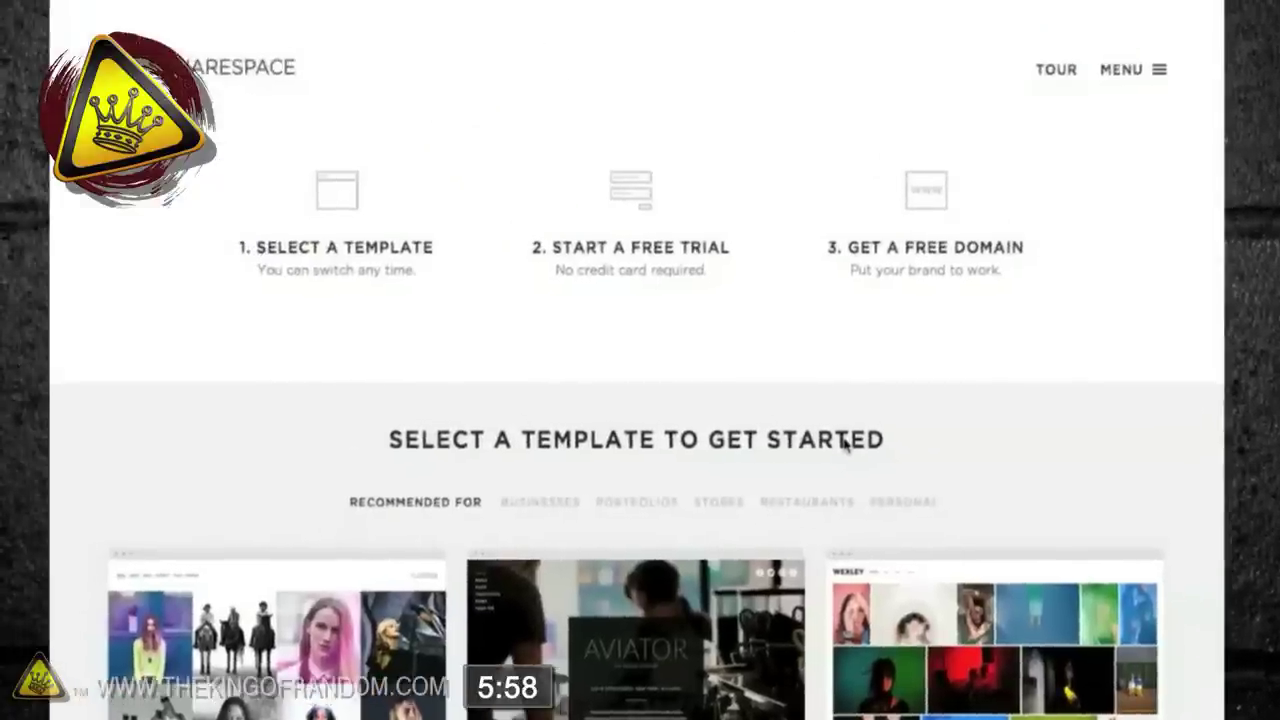
scroll(880, 437, down, 8)
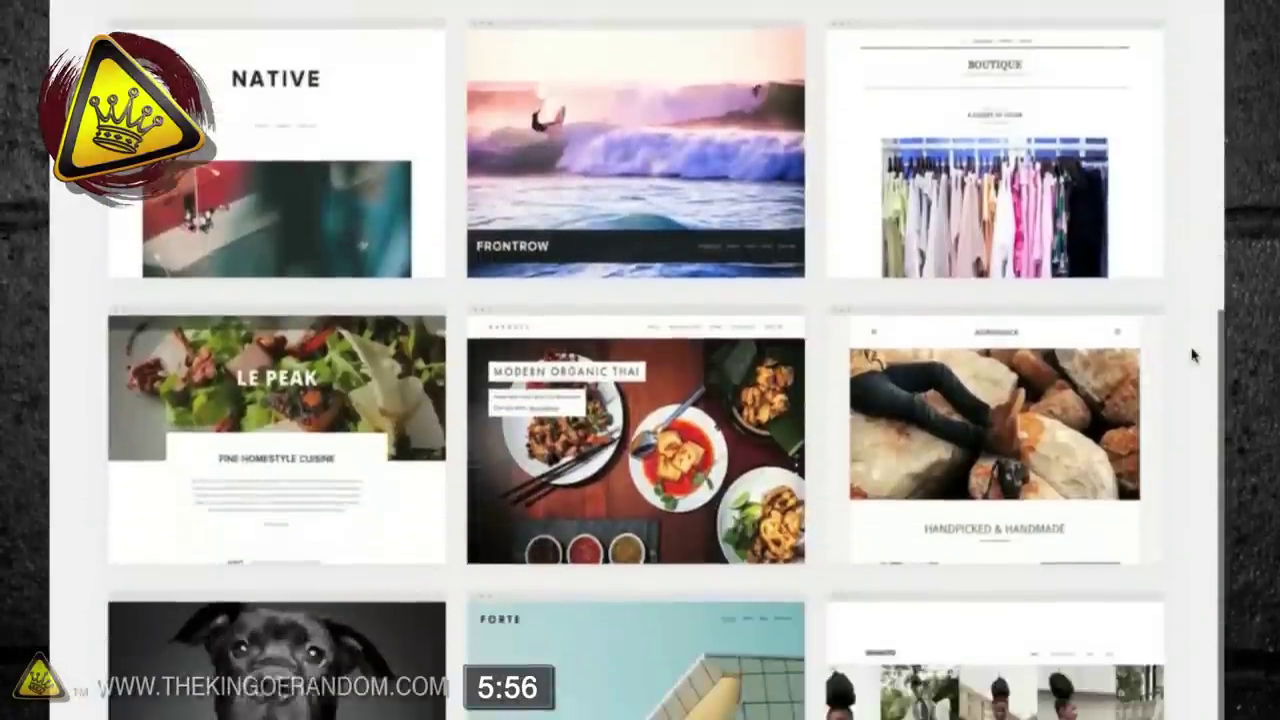
scroll(1192, 355, down, 9)
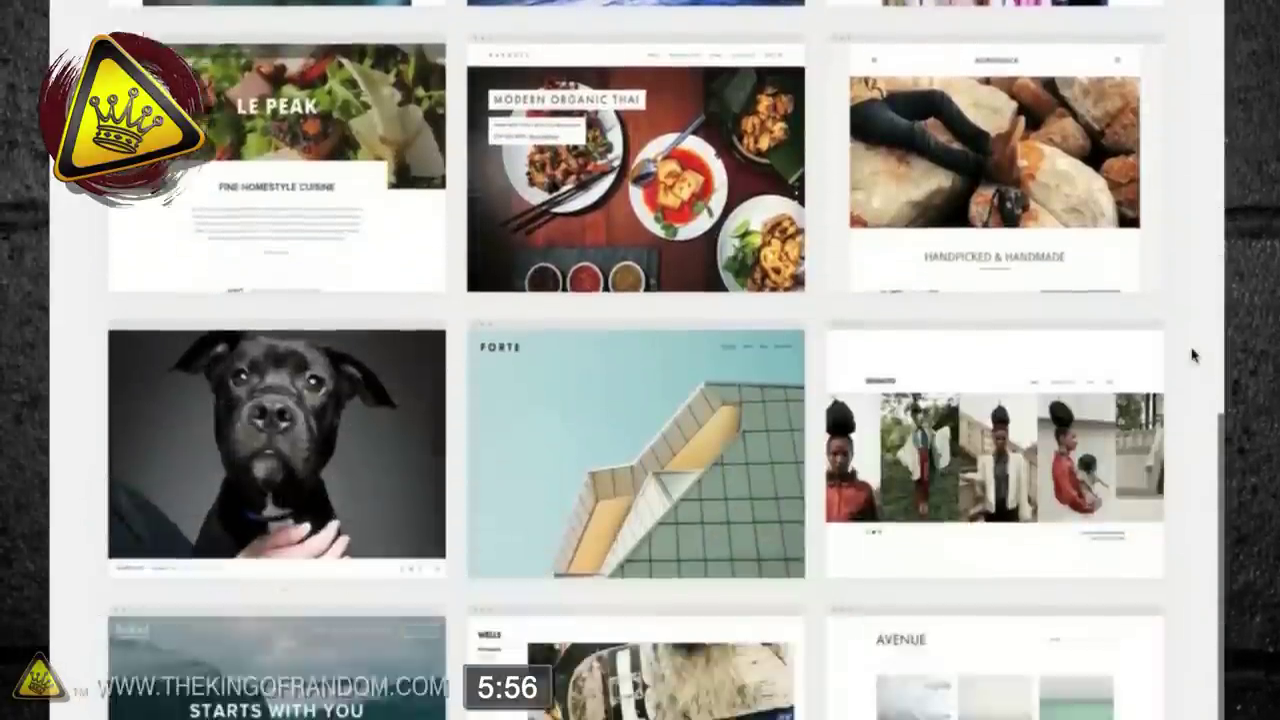
scroll(1192, 355, down, 6)
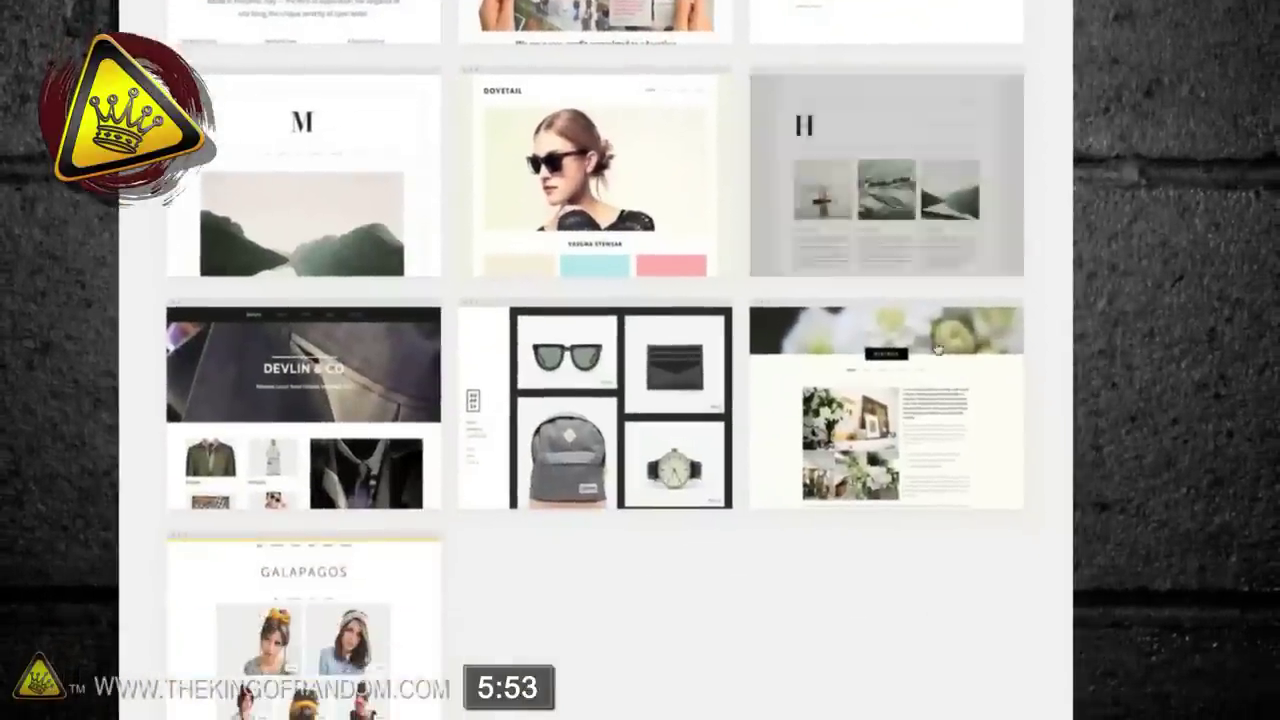
click(930, 366)
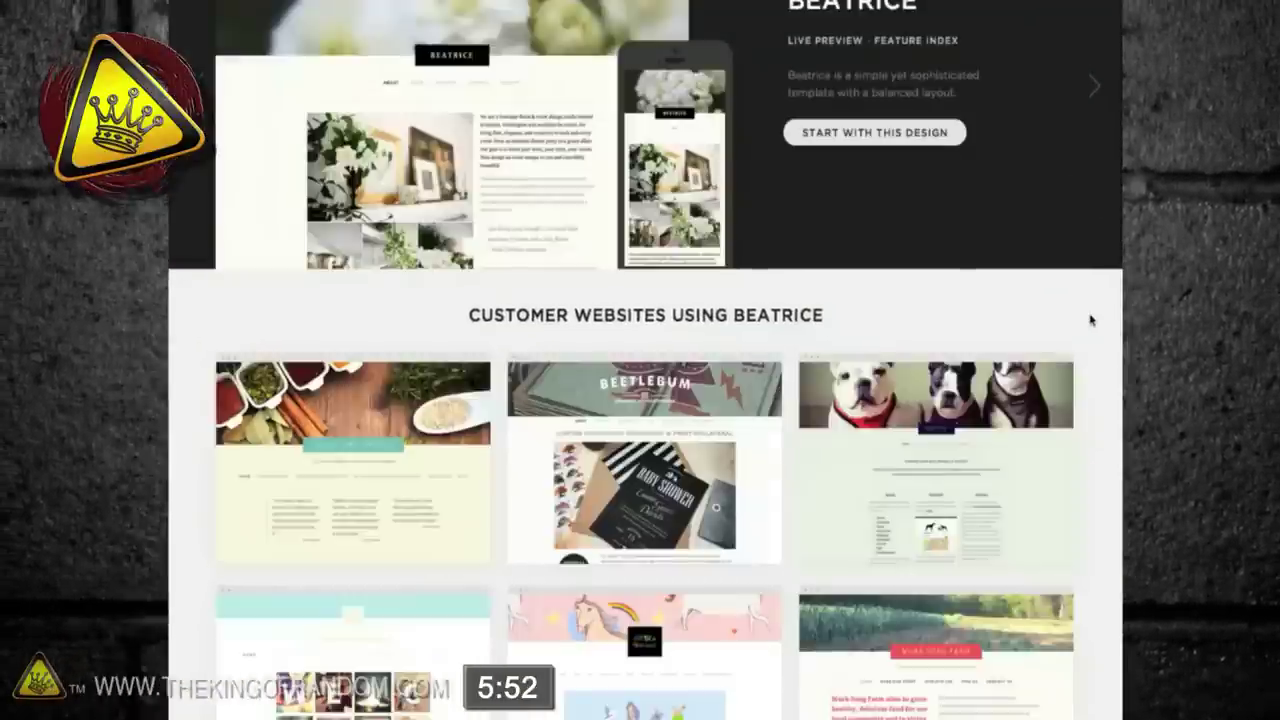
Step: Look through the customer websites using Beatrice and start a site with this design
scroll(1090, 320, down, 4)
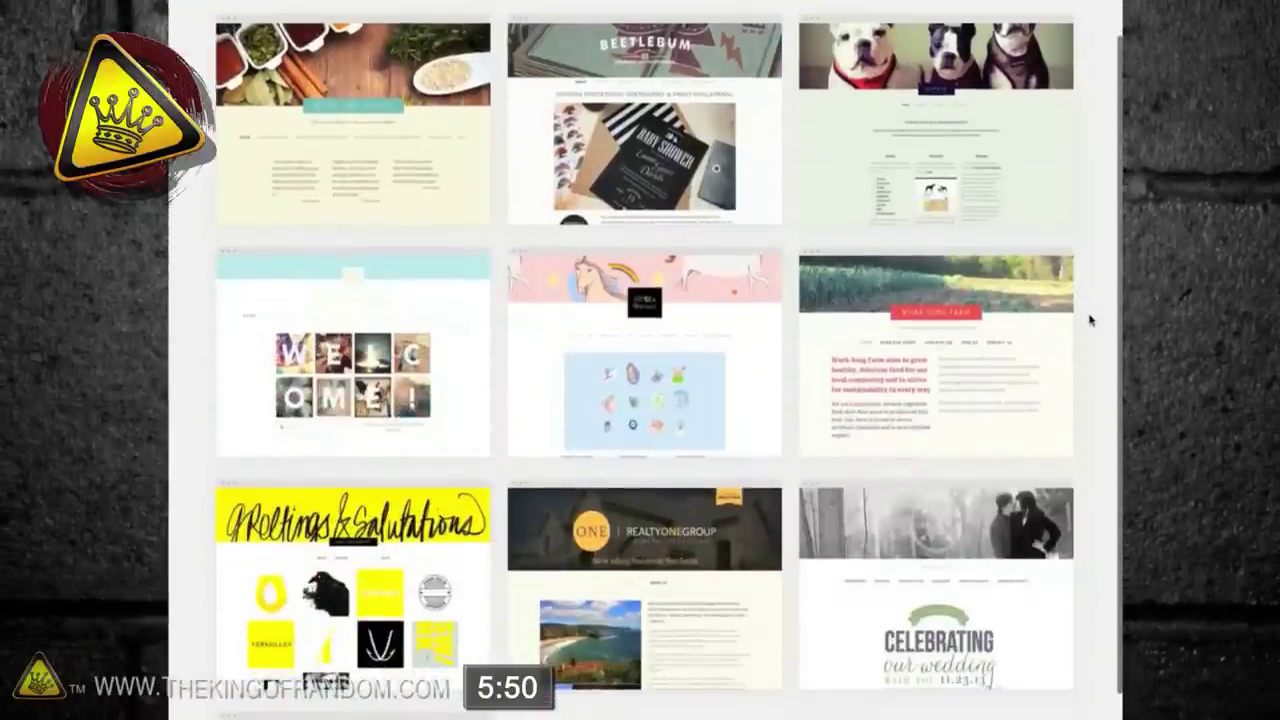
scroll(1090, 320, down, 3)
scroll(1090, 320, up, 7)
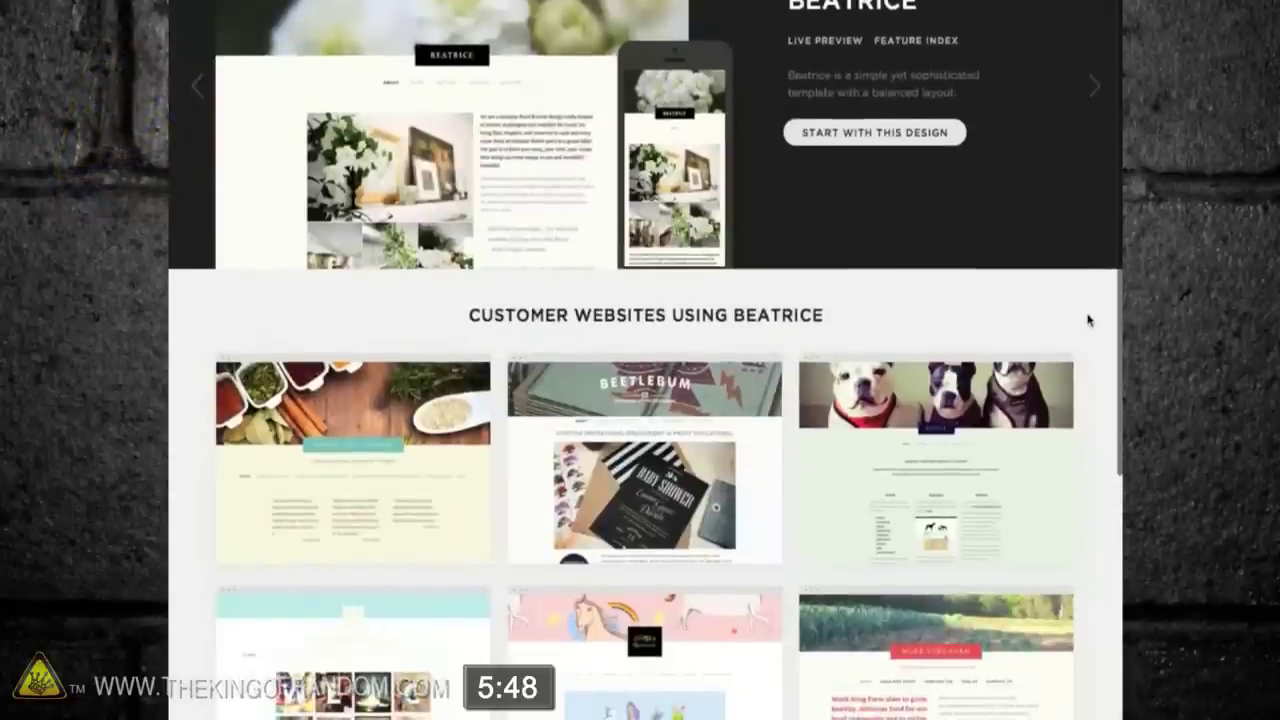
click(930, 134)
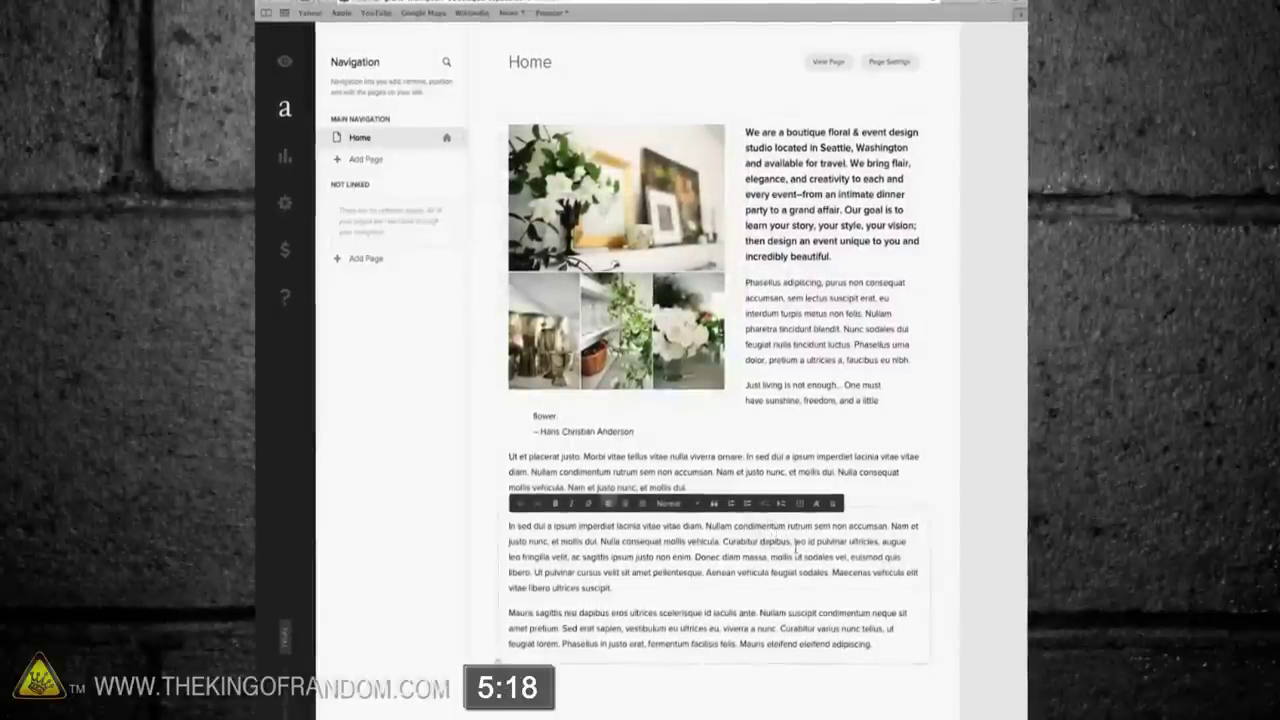
Step: Remove the sample text blocks and the floral image block from the Home page
click(832, 503)
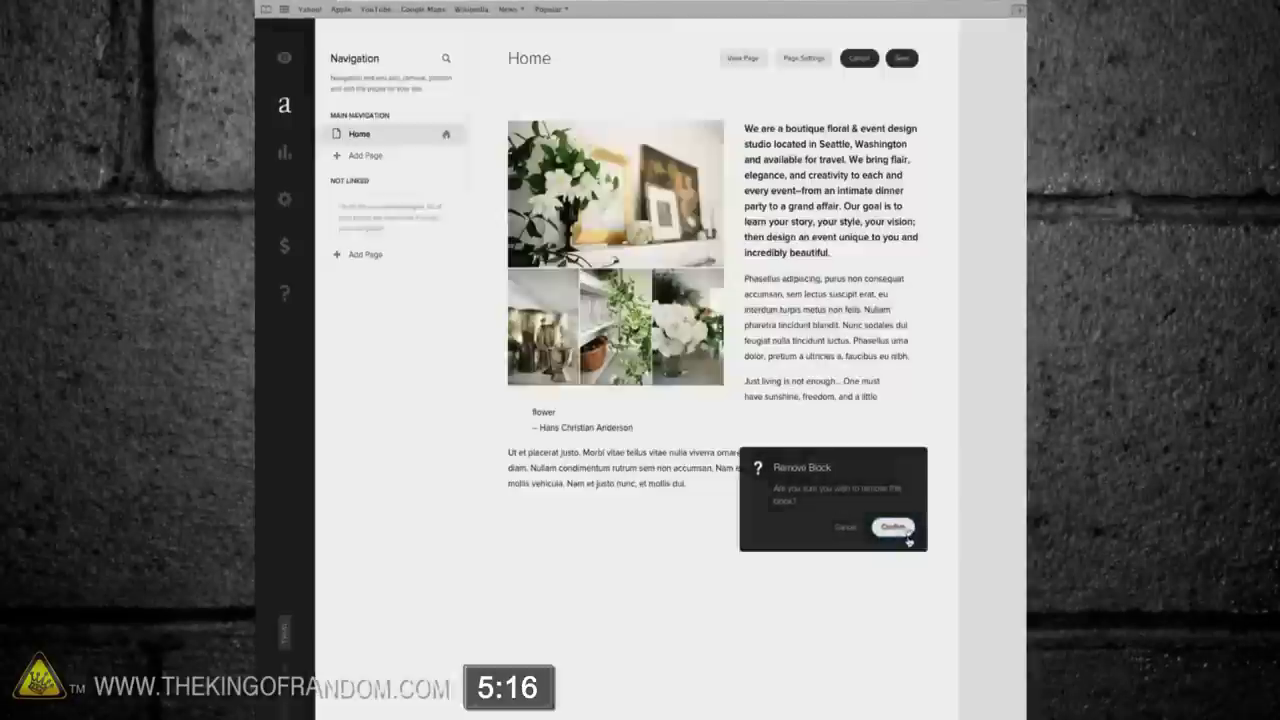
click(893, 527)
click(831, 104)
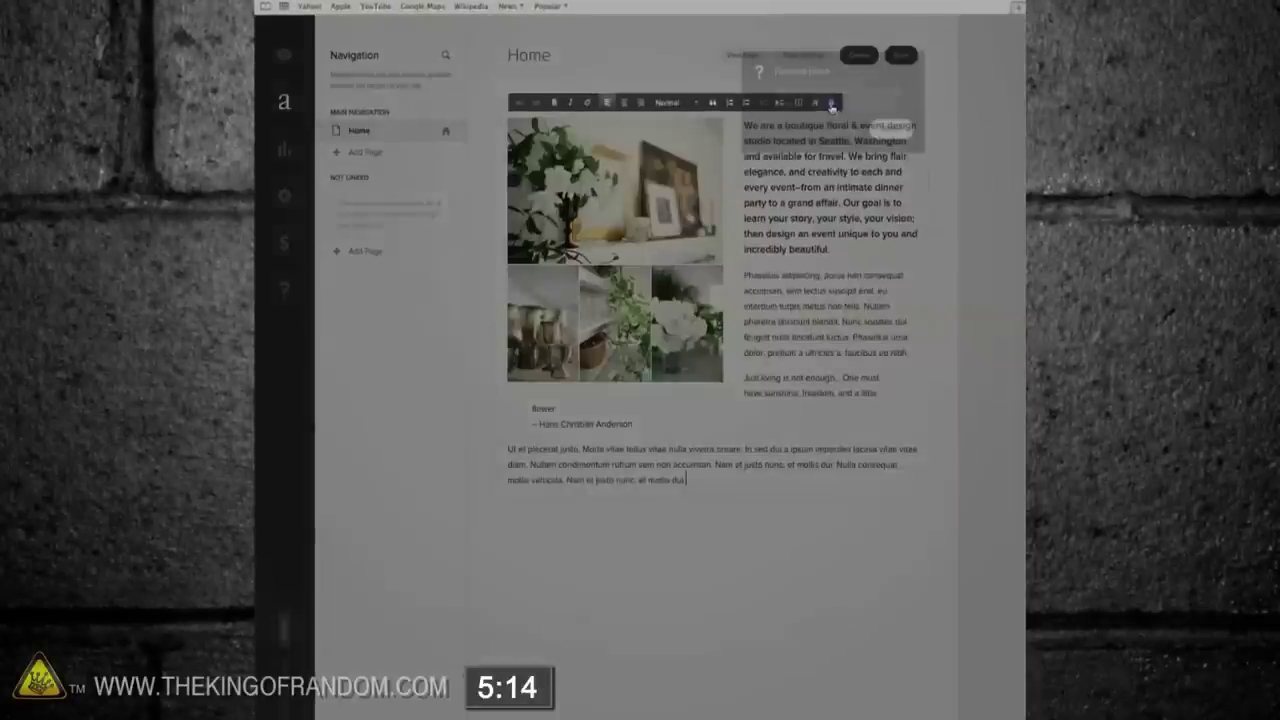
click(892, 128)
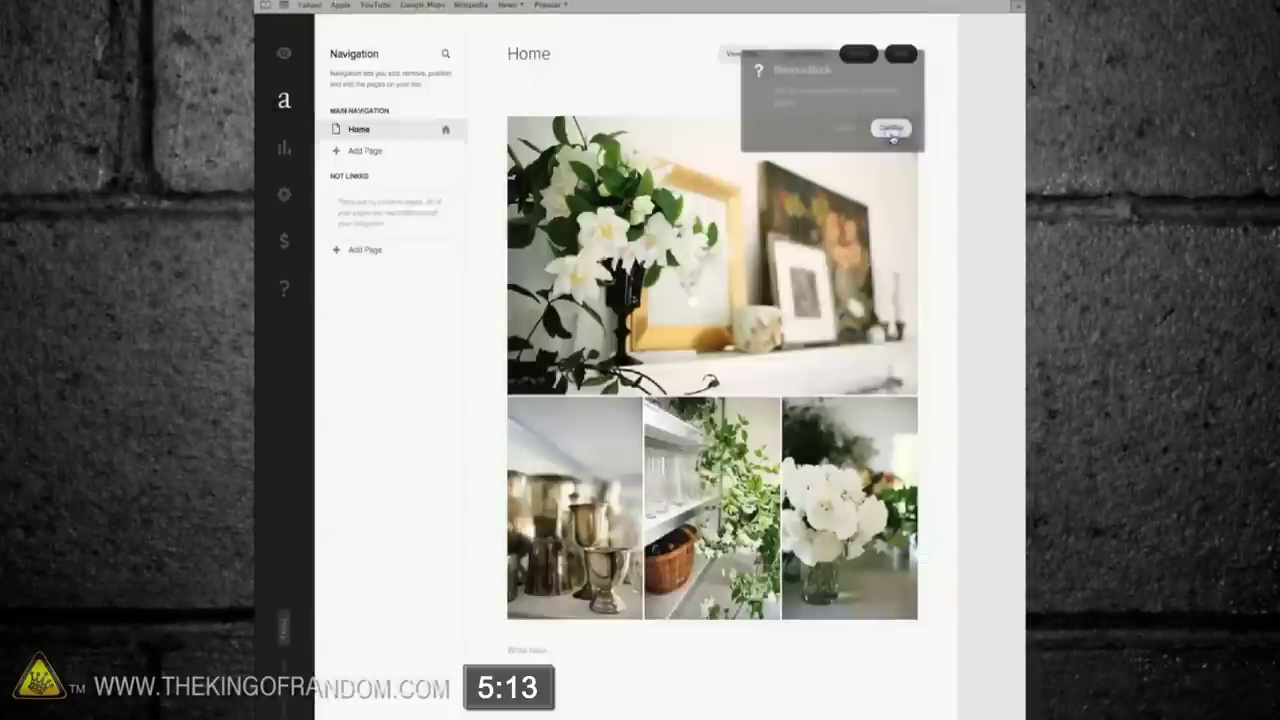
click(825, 212)
click(929, 361)
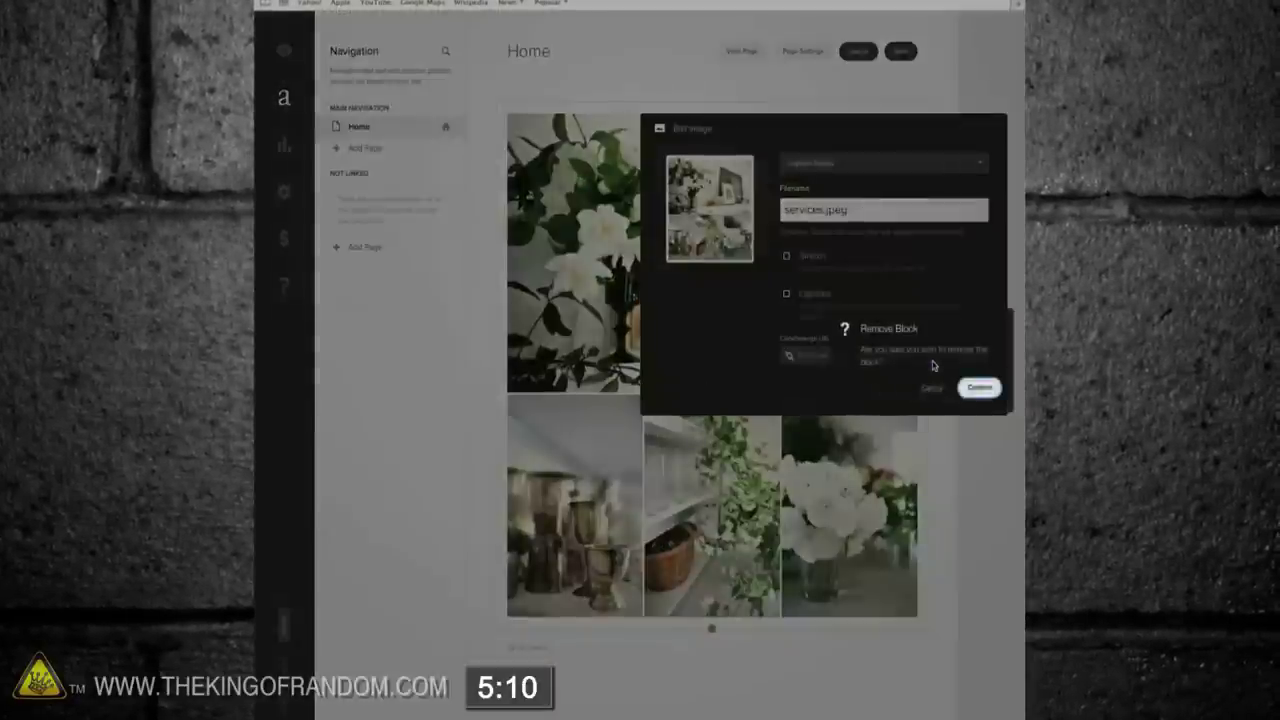
click(980, 387)
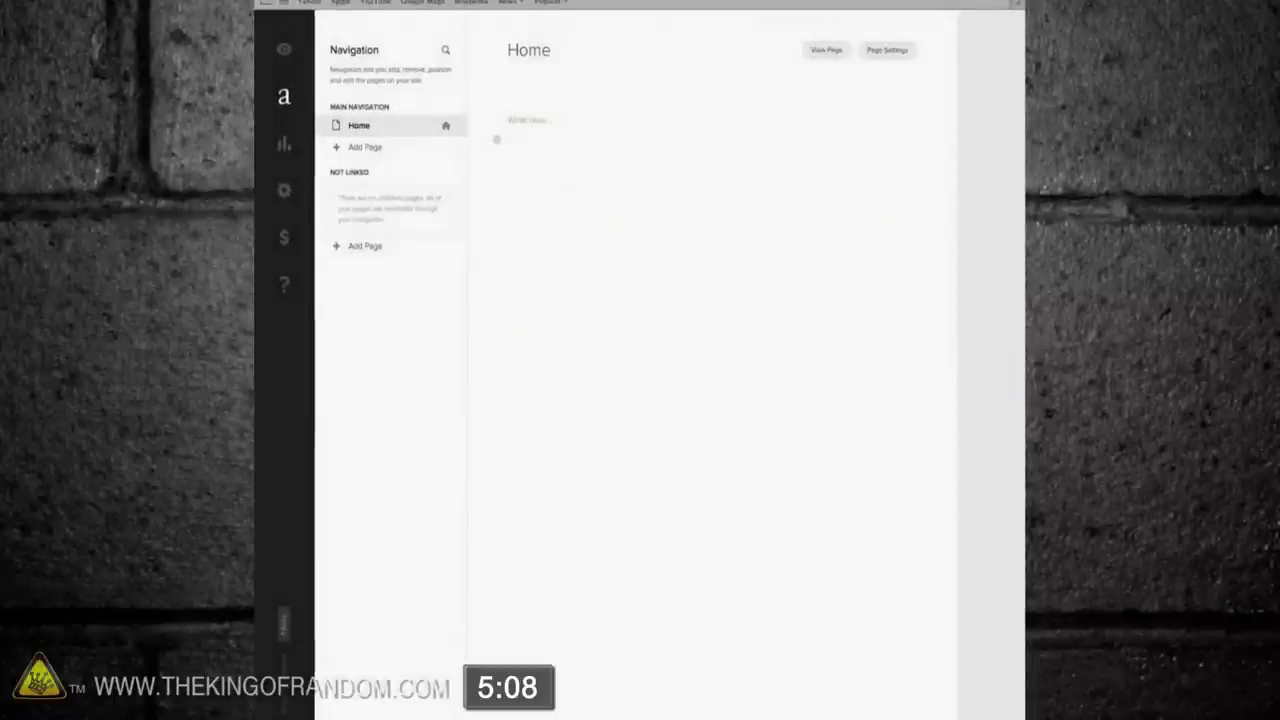
Step: Add a standard page titled Videos to the main navigation and save it
click(338, 150)
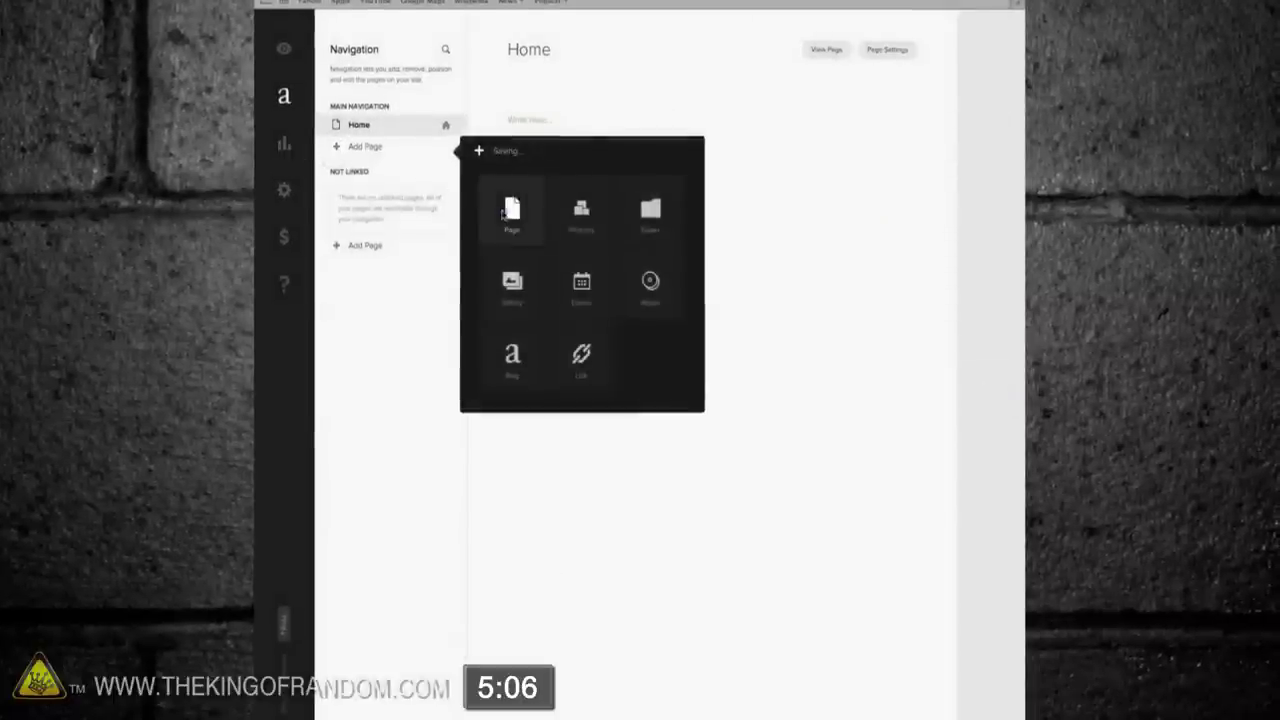
click(508, 210)
text(Vid)
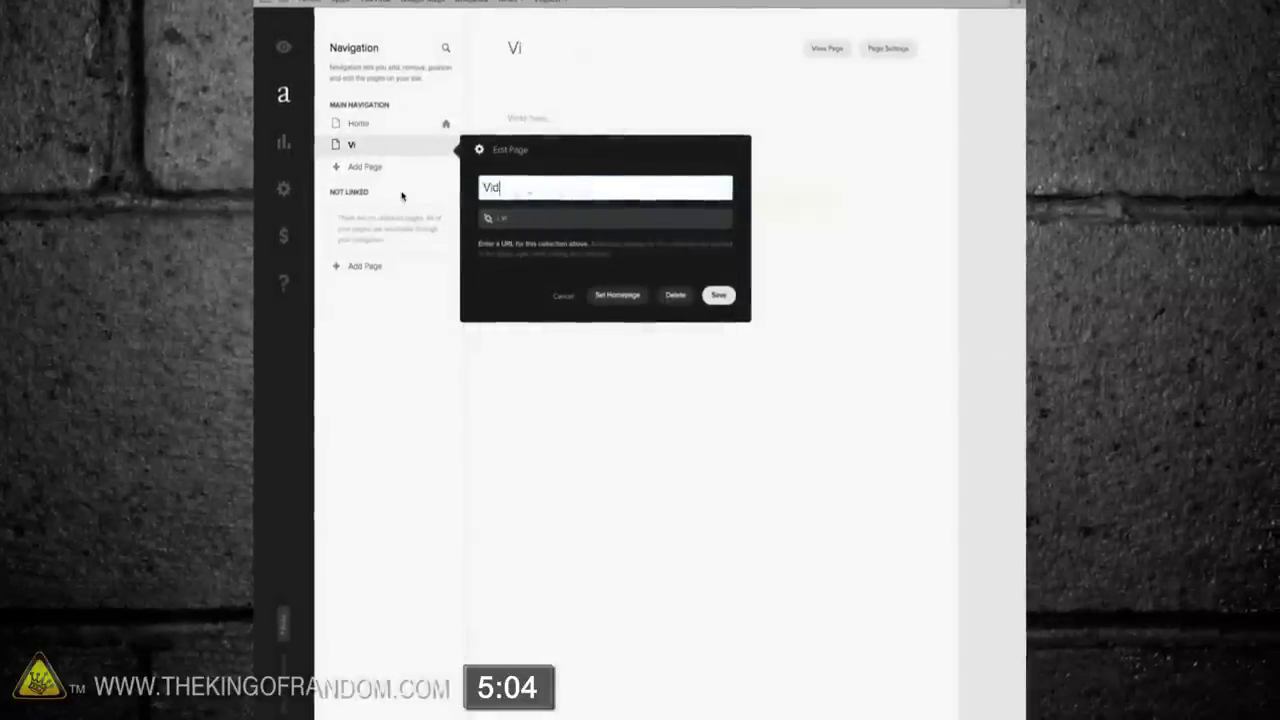
text(eos)
click(704, 297)
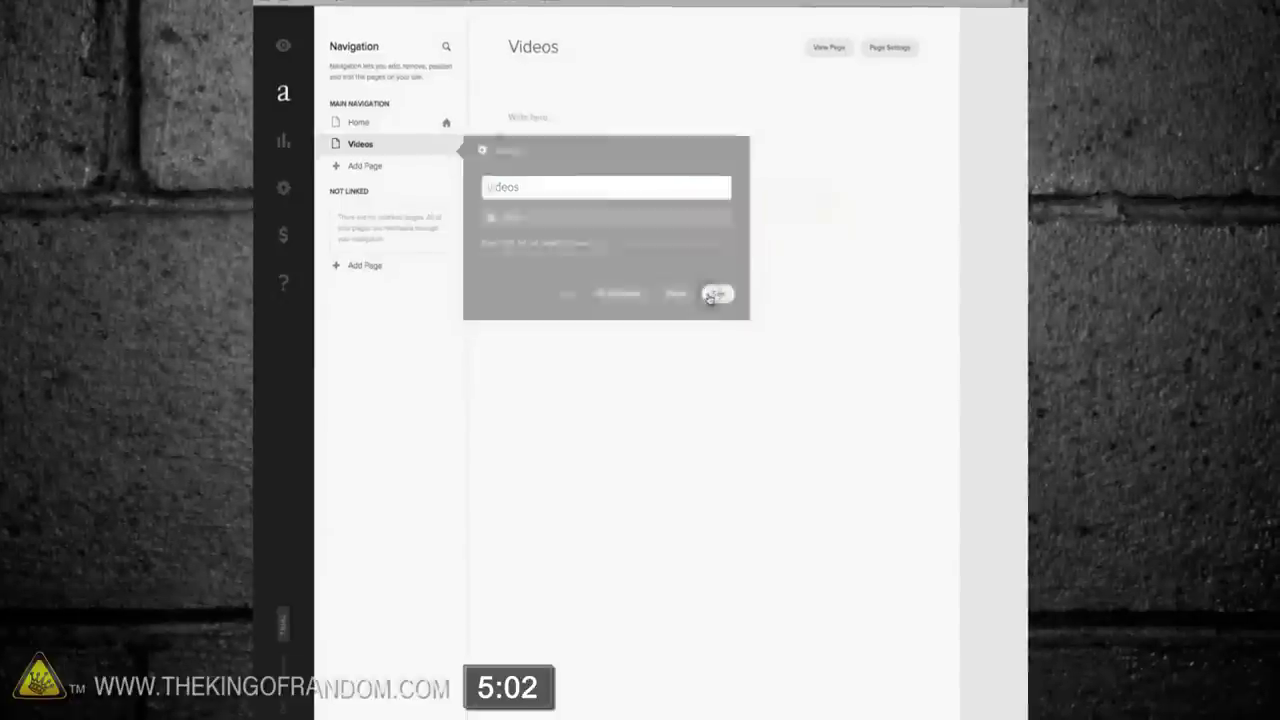
Step: Add a standard page titled Contact to the main navigation and save it
click(335, 166)
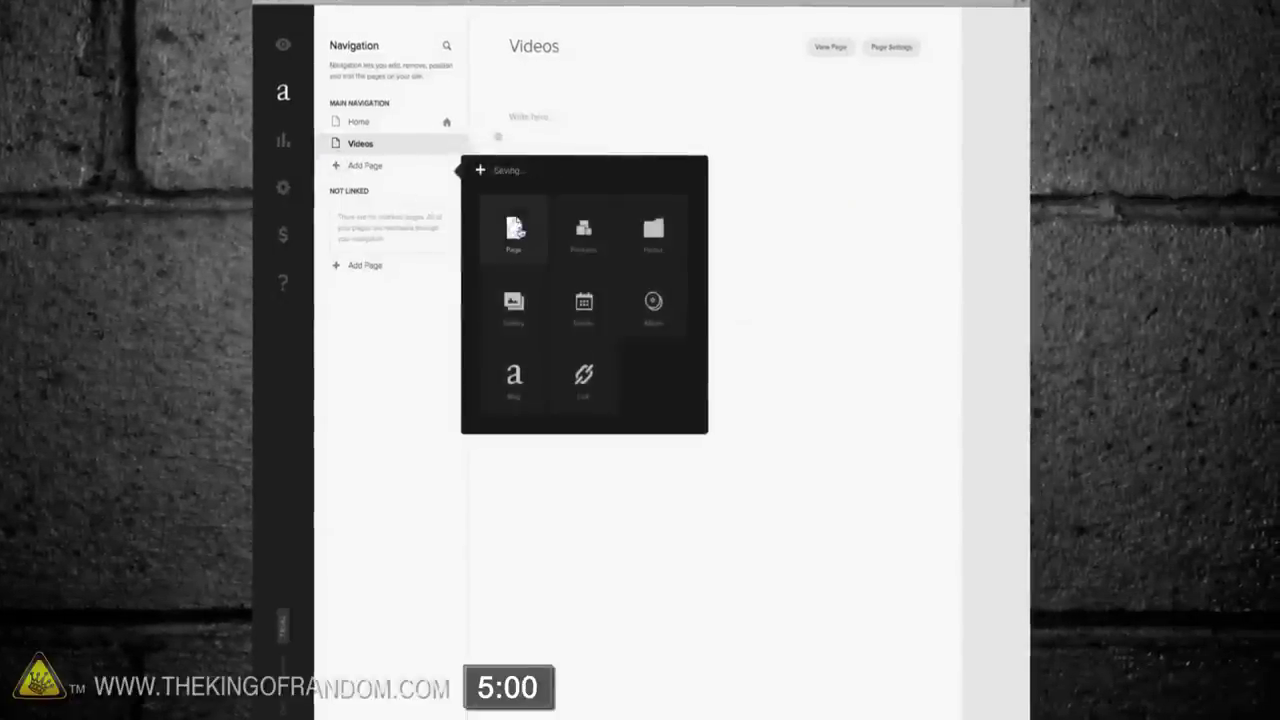
click(512, 230)
text(Contact)
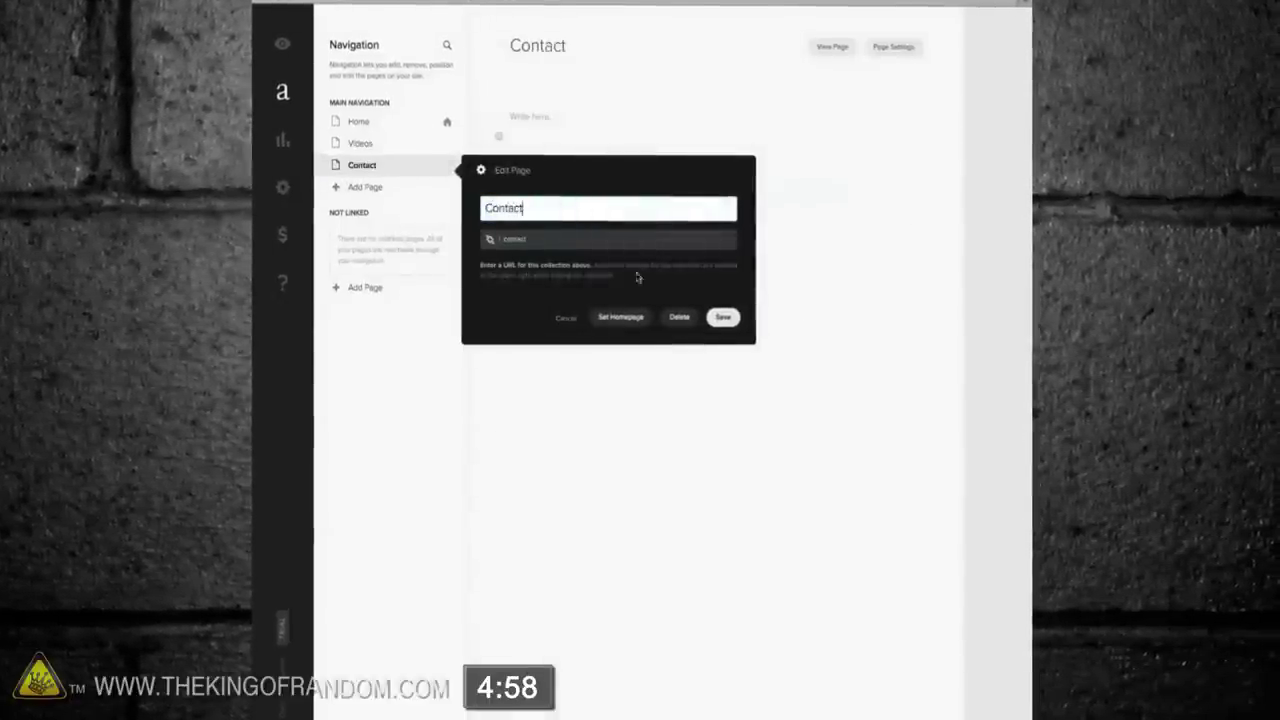
click(726, 318)
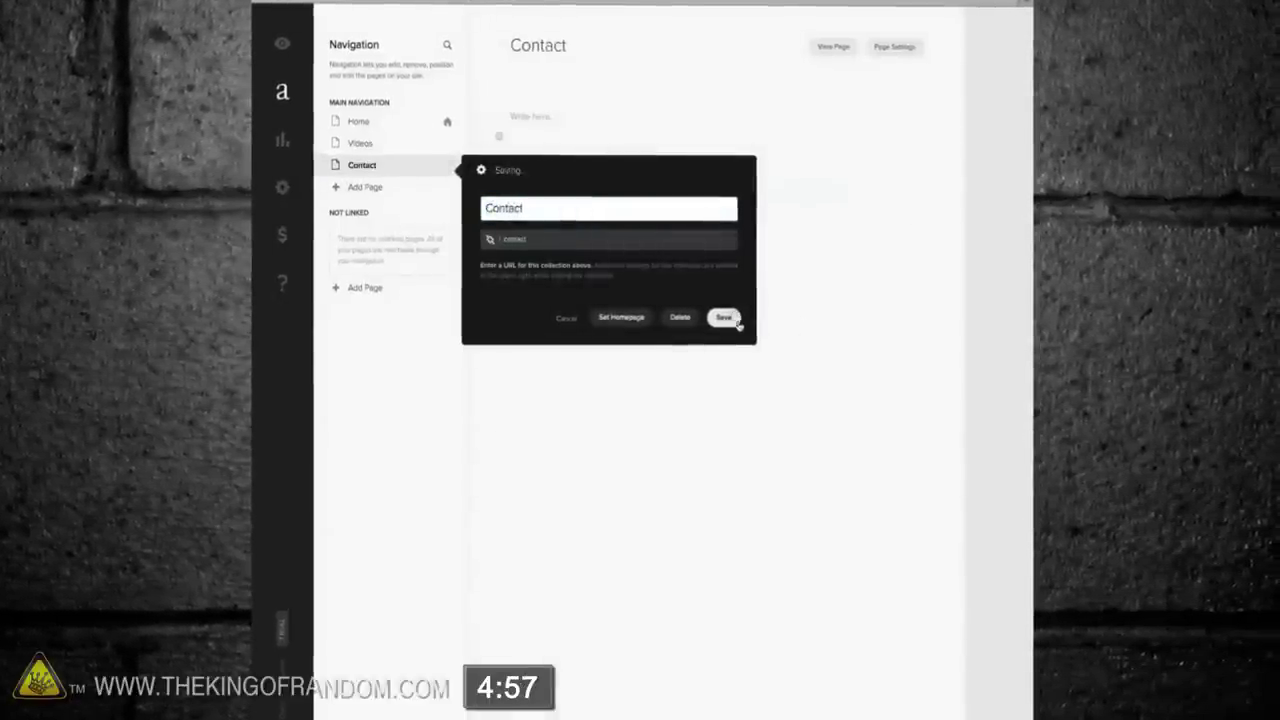
Step: Insert a Newsletter block above the empty text block on the Home page and title it Mailing List
click(360, 123)
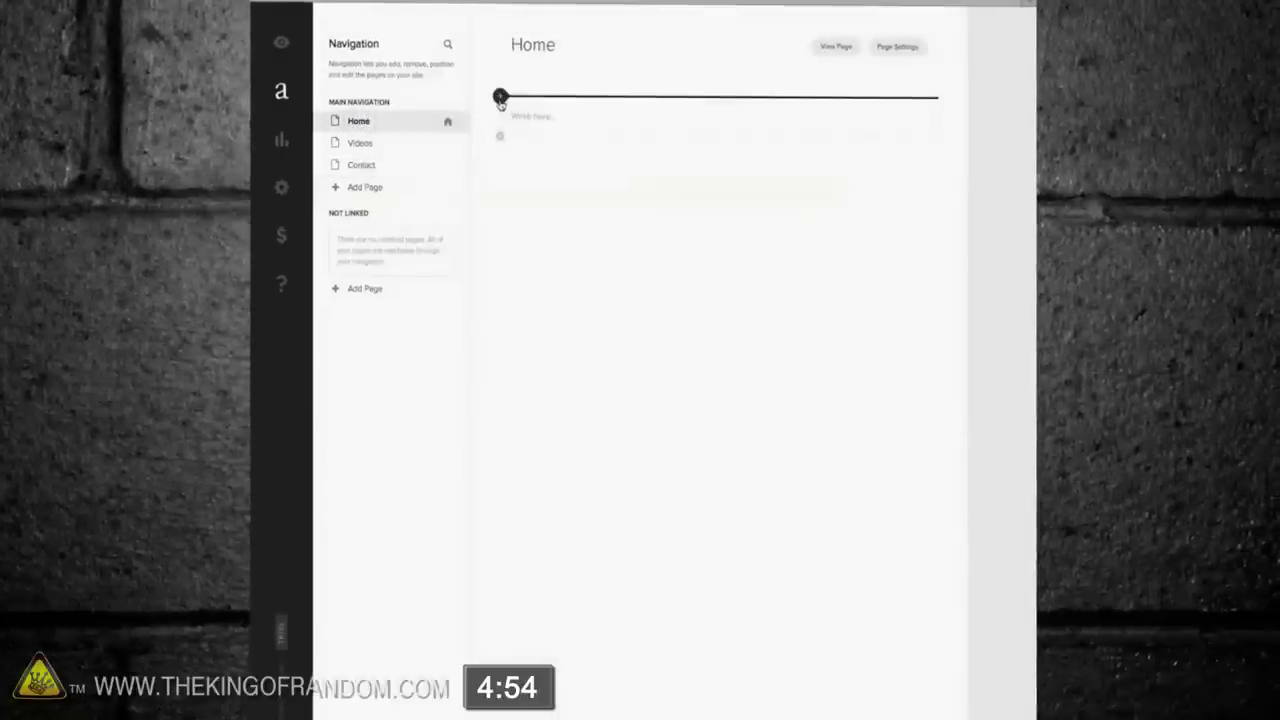
click(500, 98)
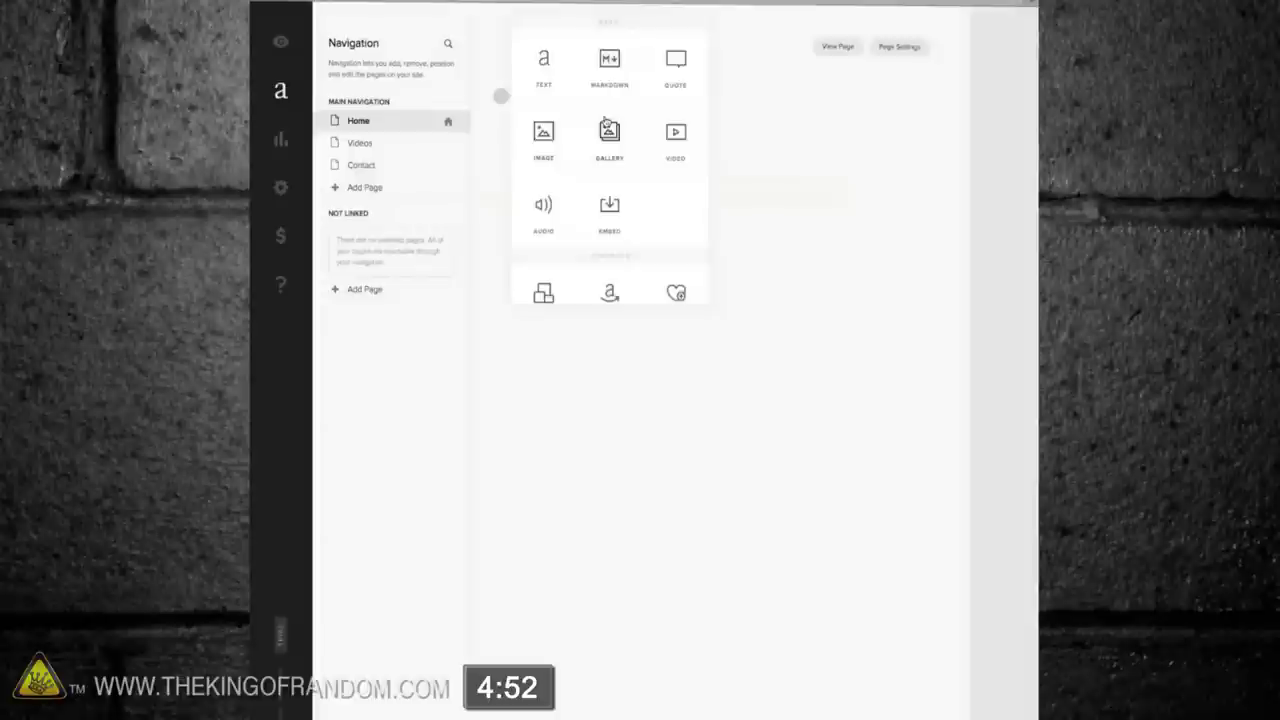
scroll(606, 123, down, 4)
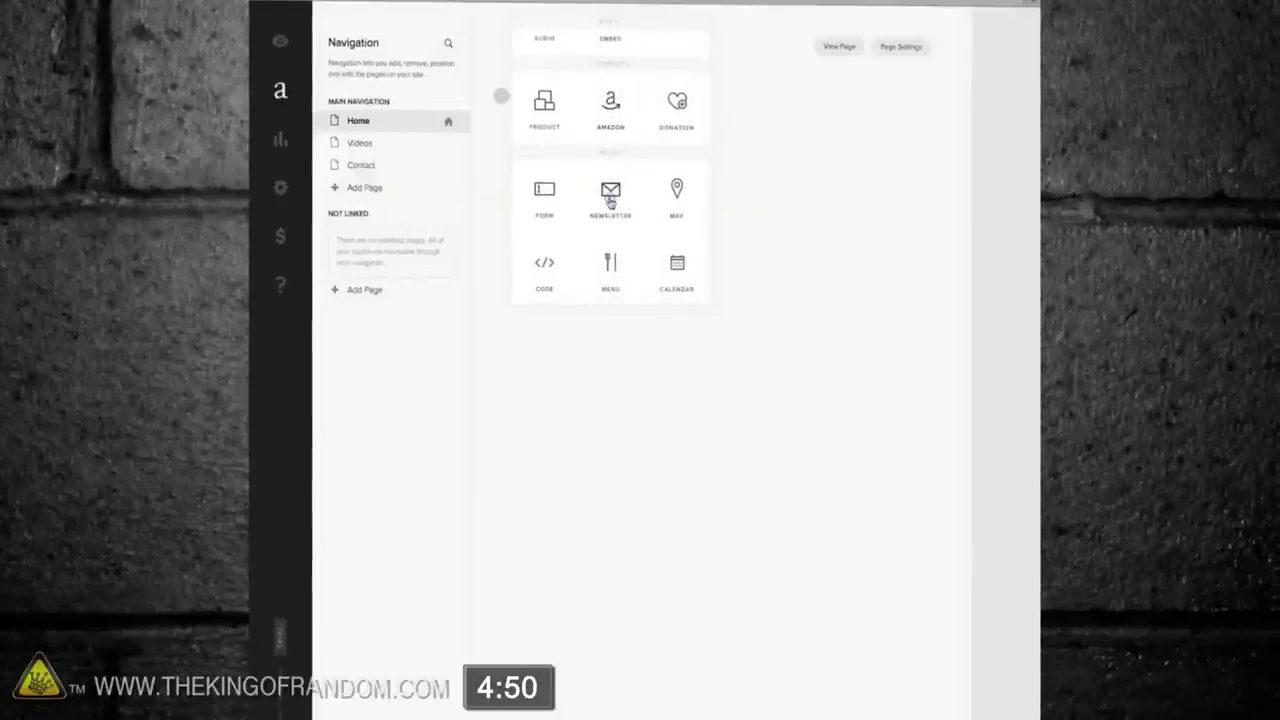
click(610, 195)
click(852, 272)
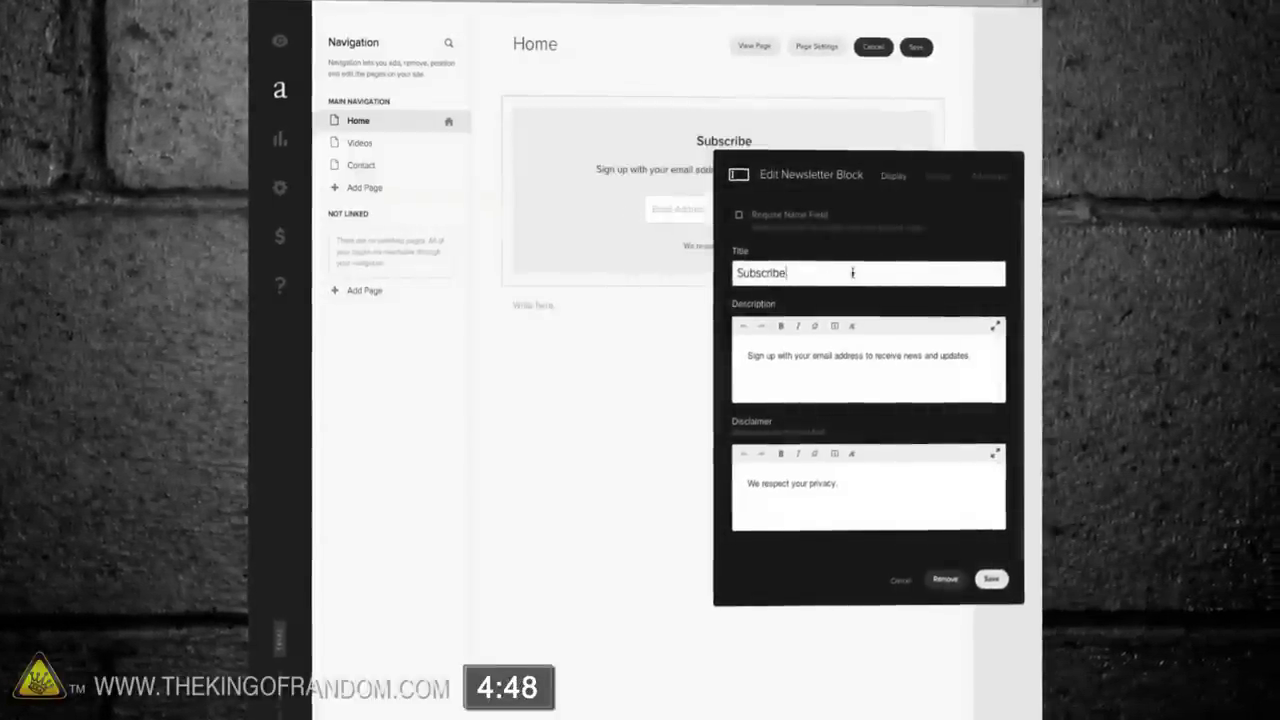
double_click(852, 272)
text(Mail)
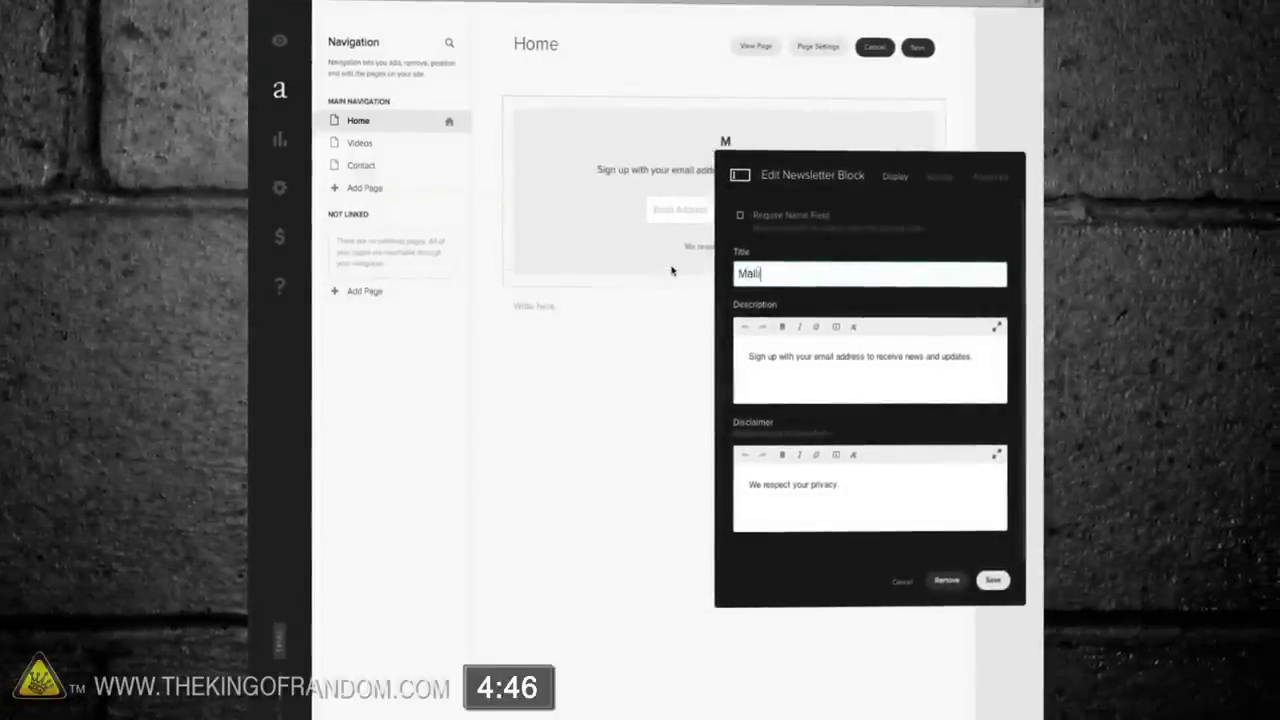
text(ing List)
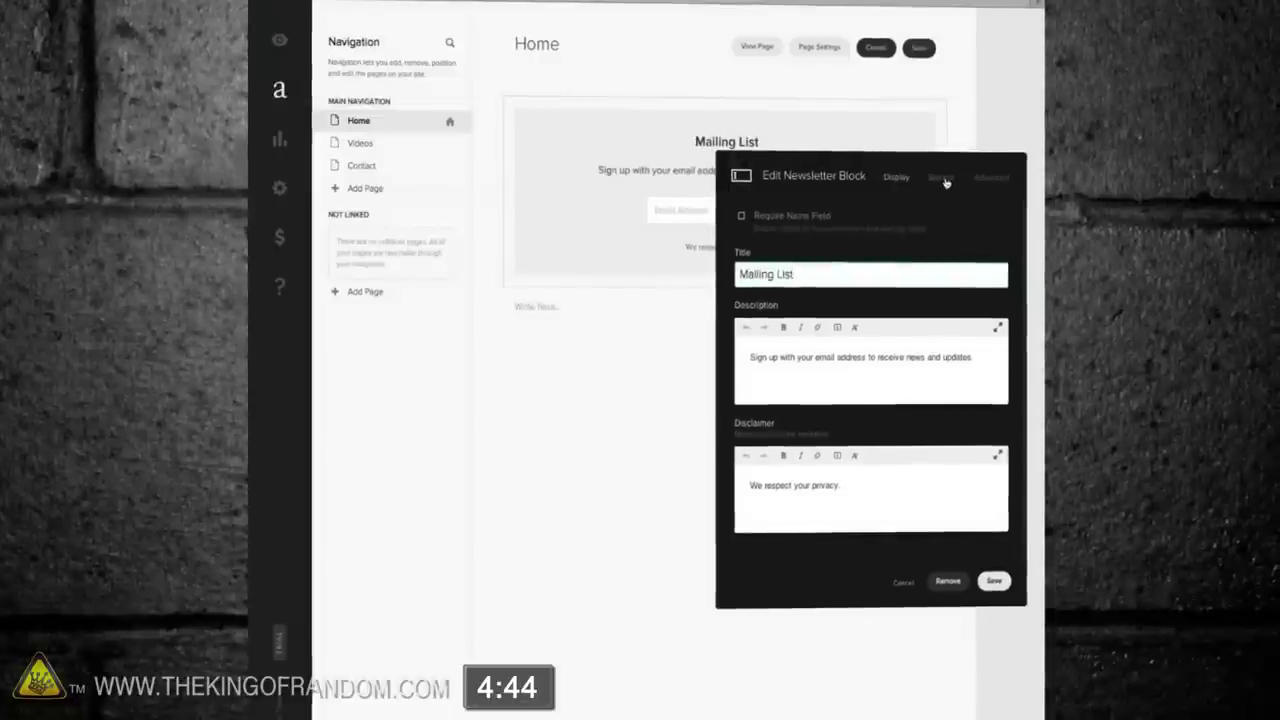
Step: Connect the newsletter block's storage to Google Docs and grant Squarespace the requested access
click(943, 178)
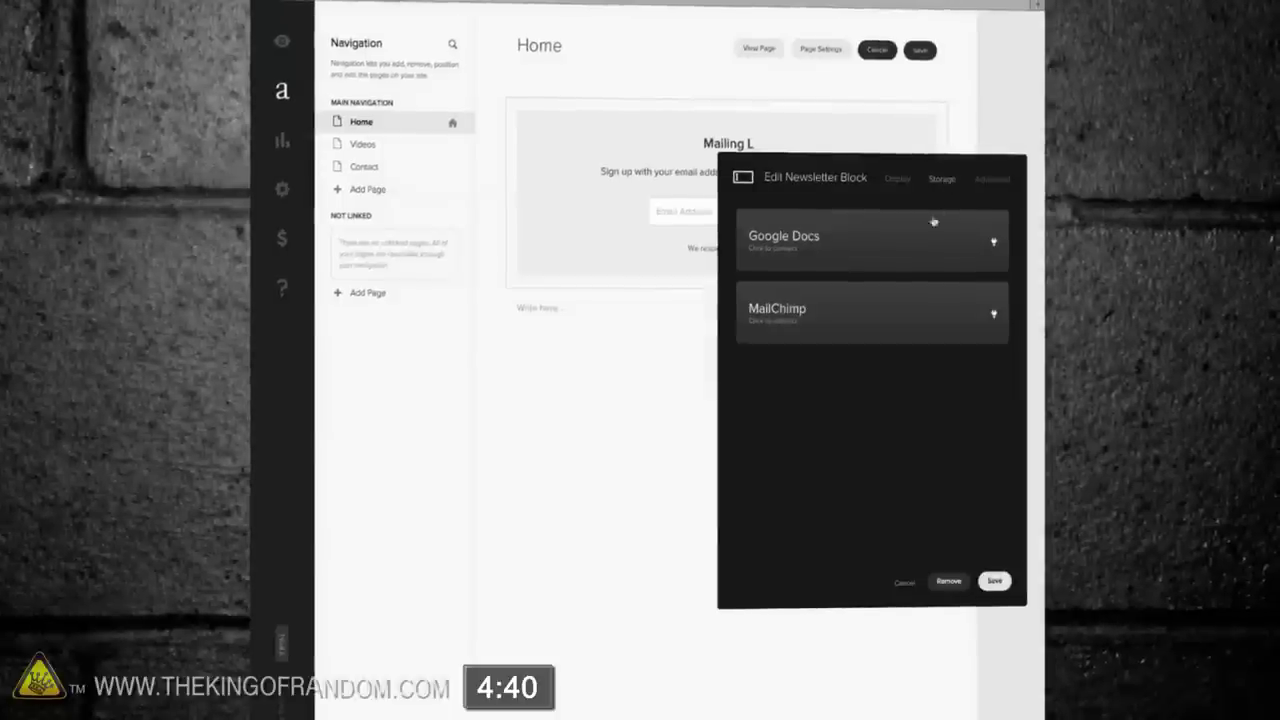
click(928, 228)
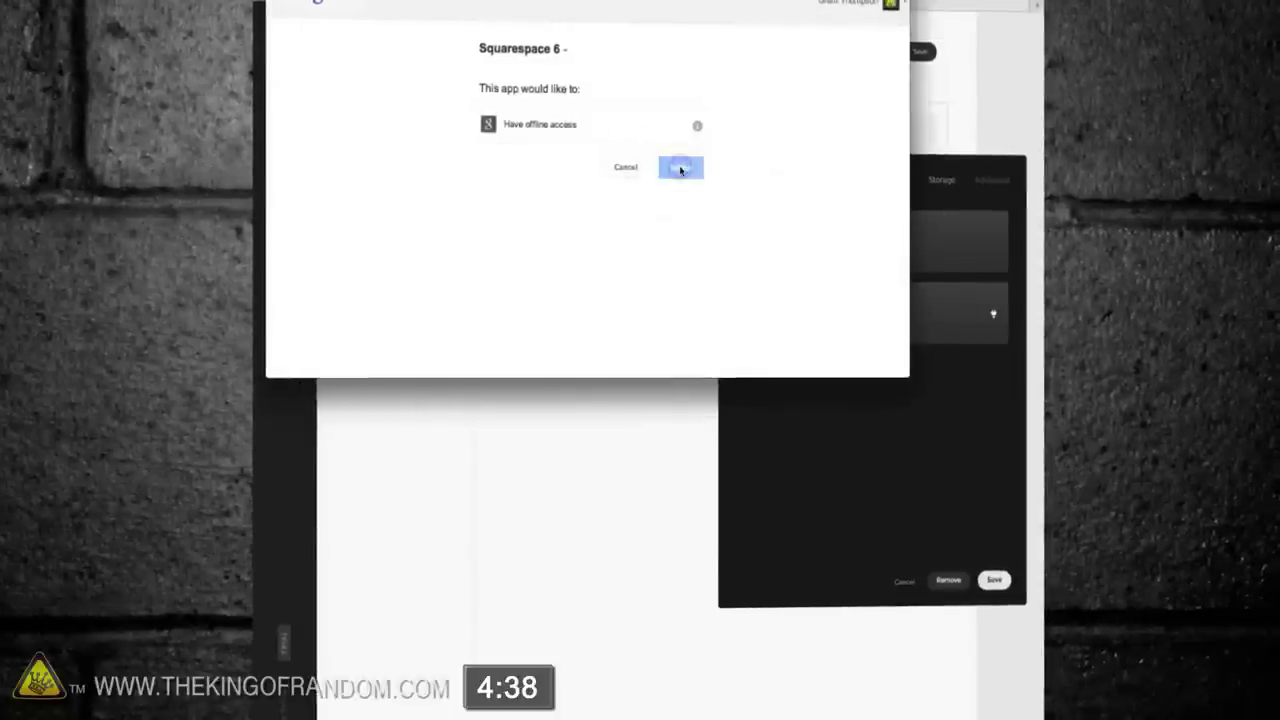
click(680, 168)
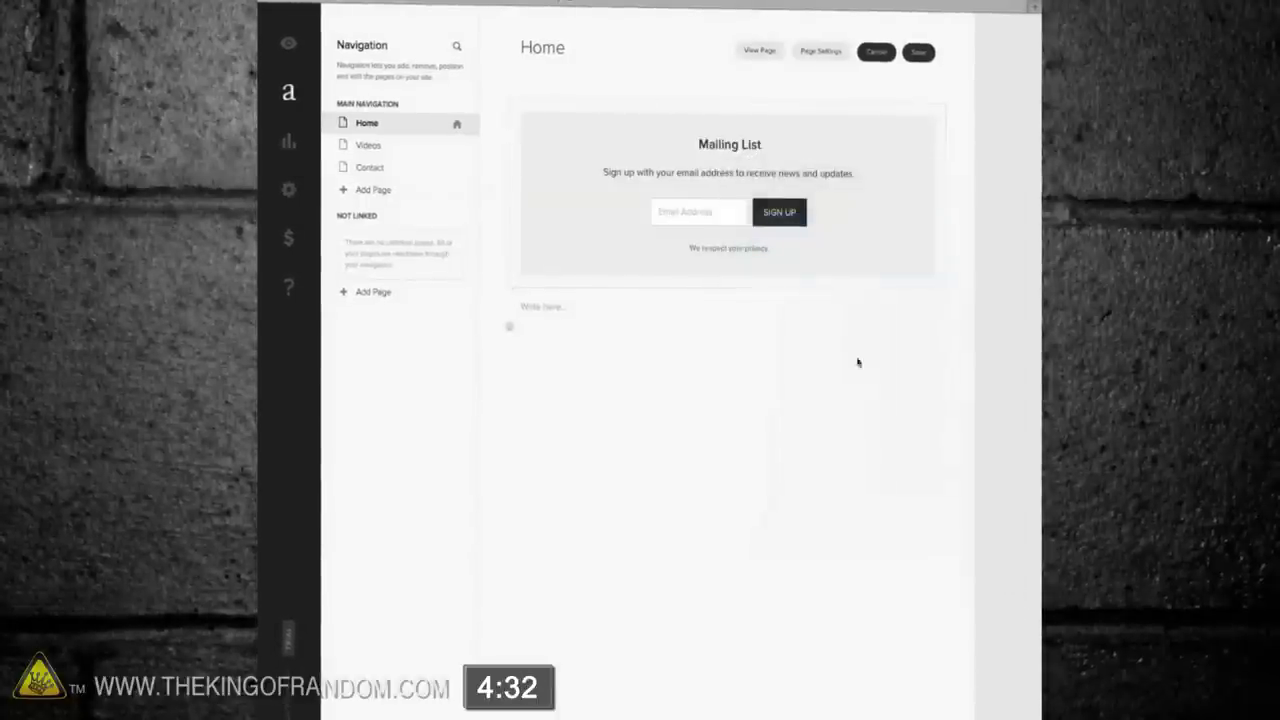
Step: View the Home page and replace its sample footer text with The King of Random copyright notice, ending in "All rights reserved."
click(760, 52)
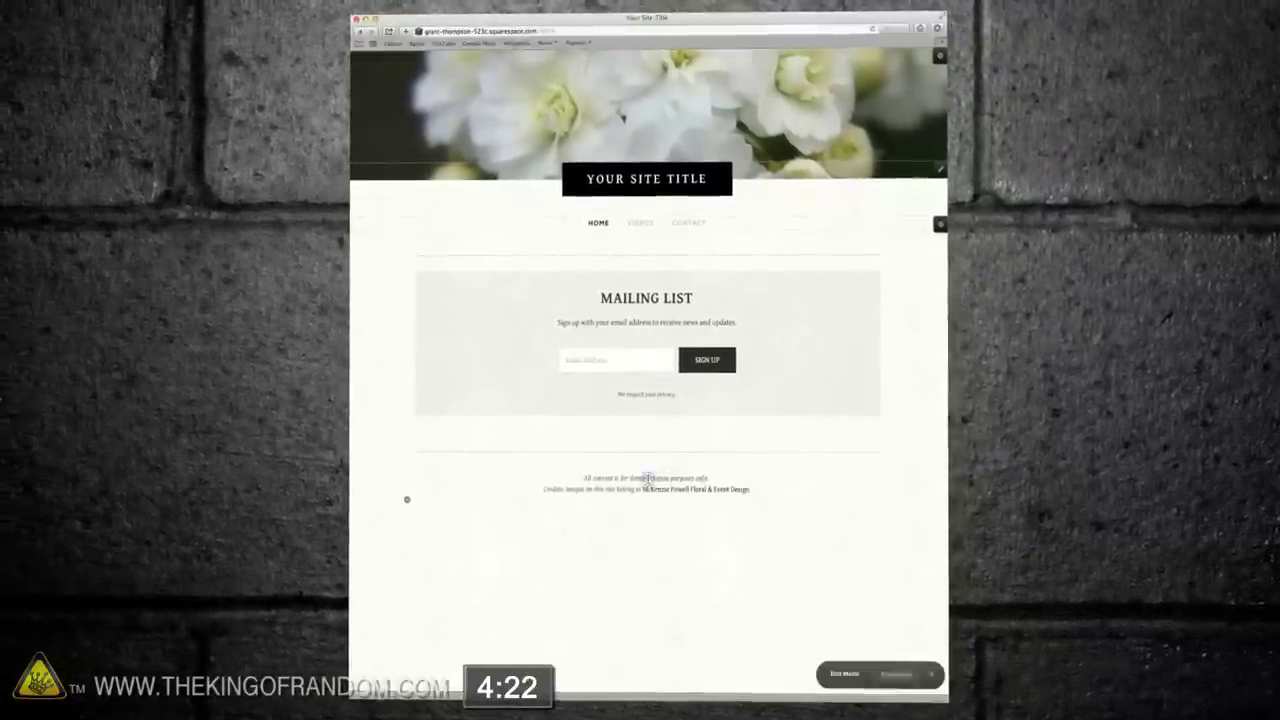
double_click(764, 491)
key(super+a)
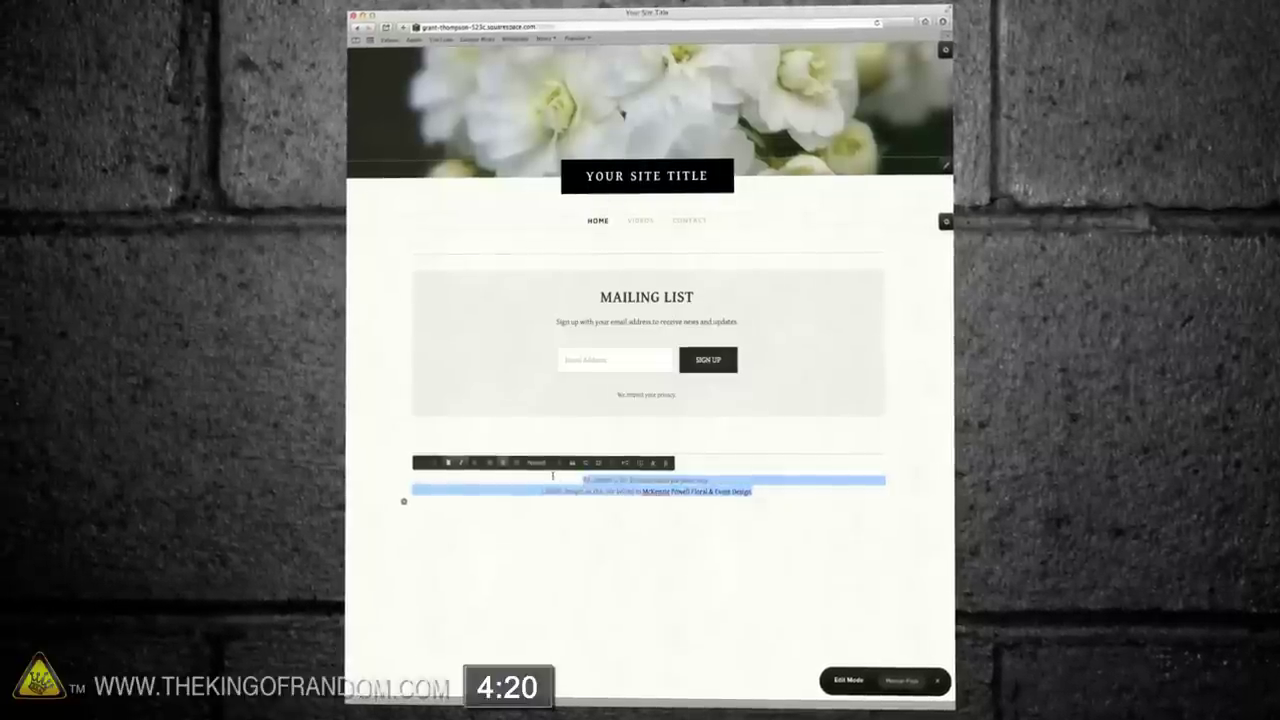
text(Copyright © 2013 The King of Random. All rights reserved.)
click(915, 684)
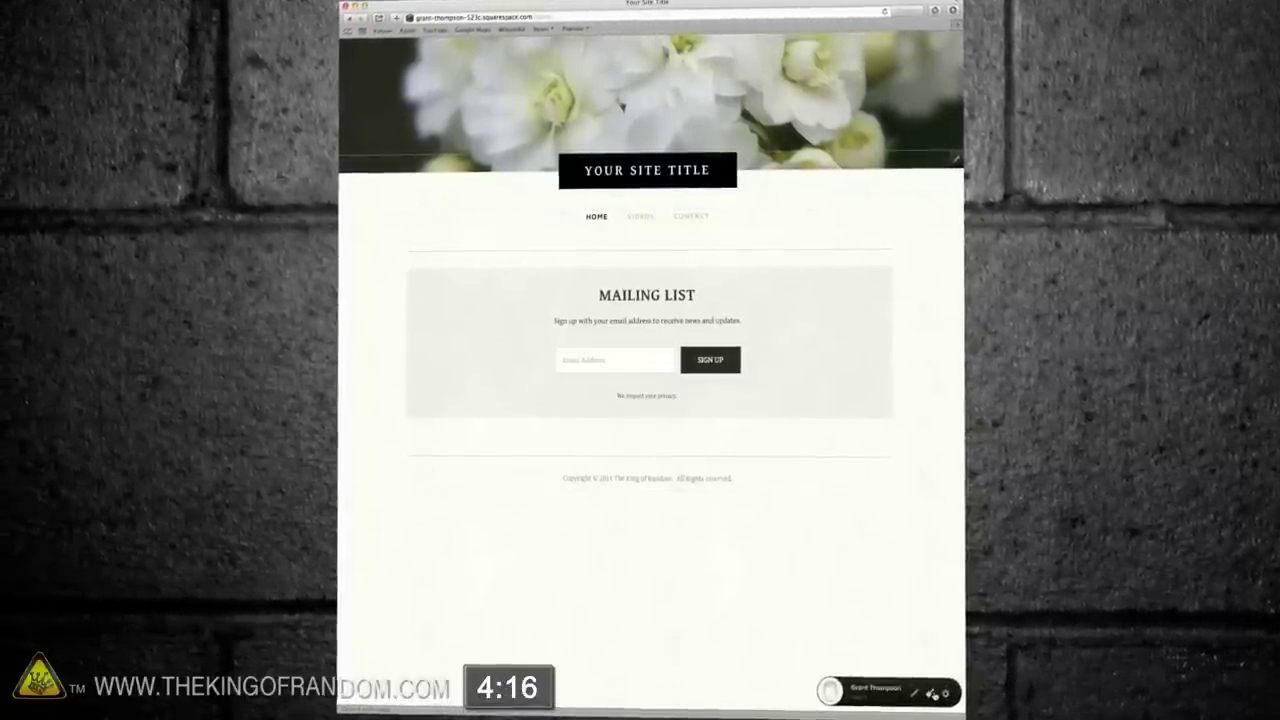
Step: Open the site's style settings and replace the floral banner image with the "The King of Random" banner picture
click(932, 692)
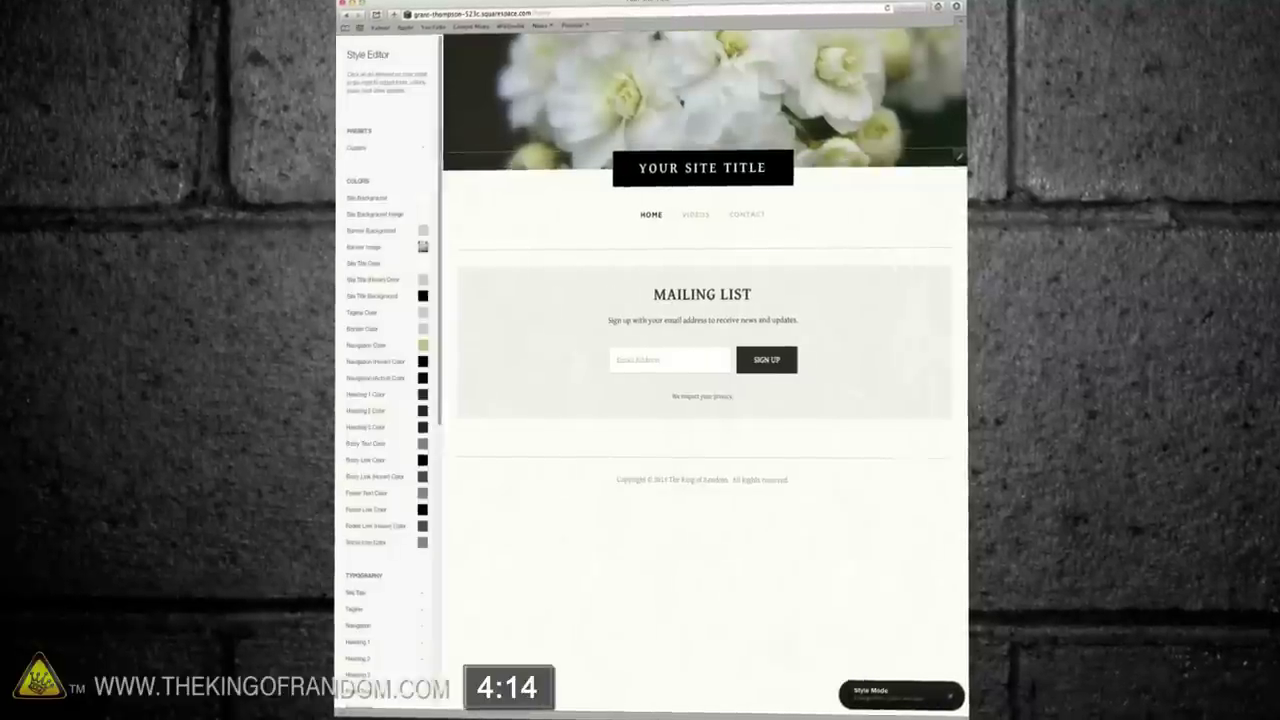
click(421, 247)
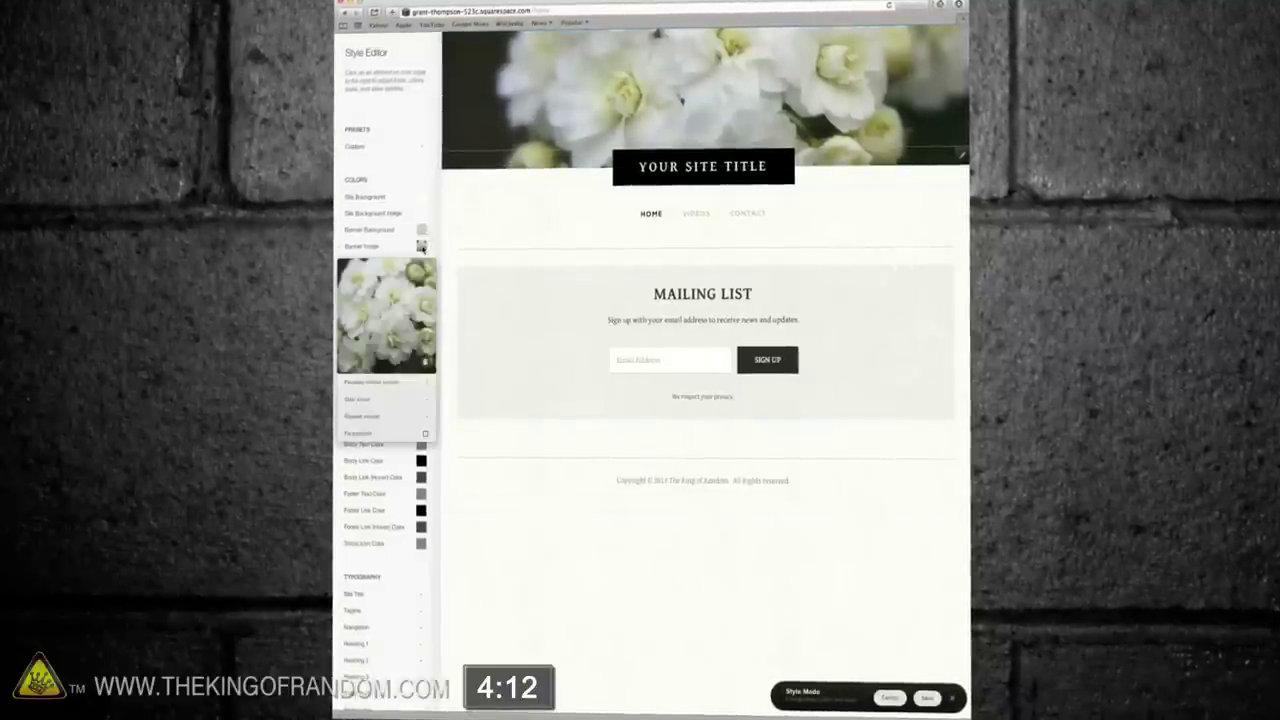
click(424, 366)
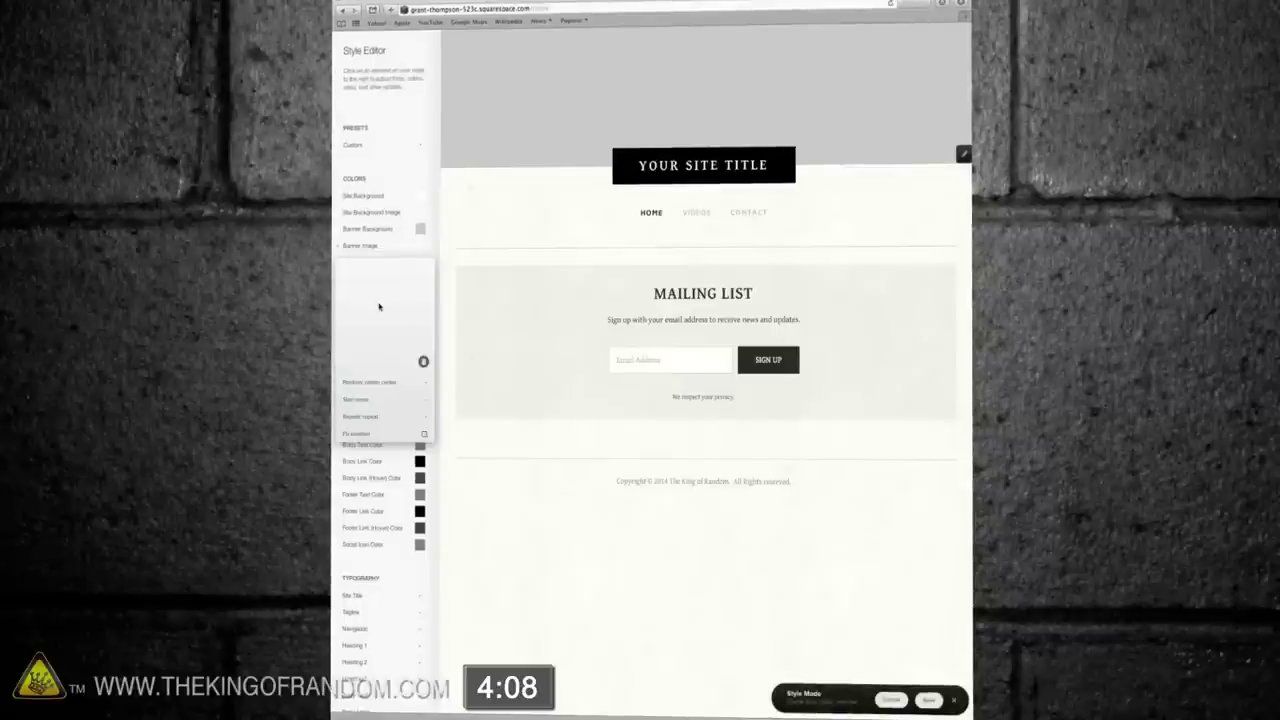
click(539, 183)
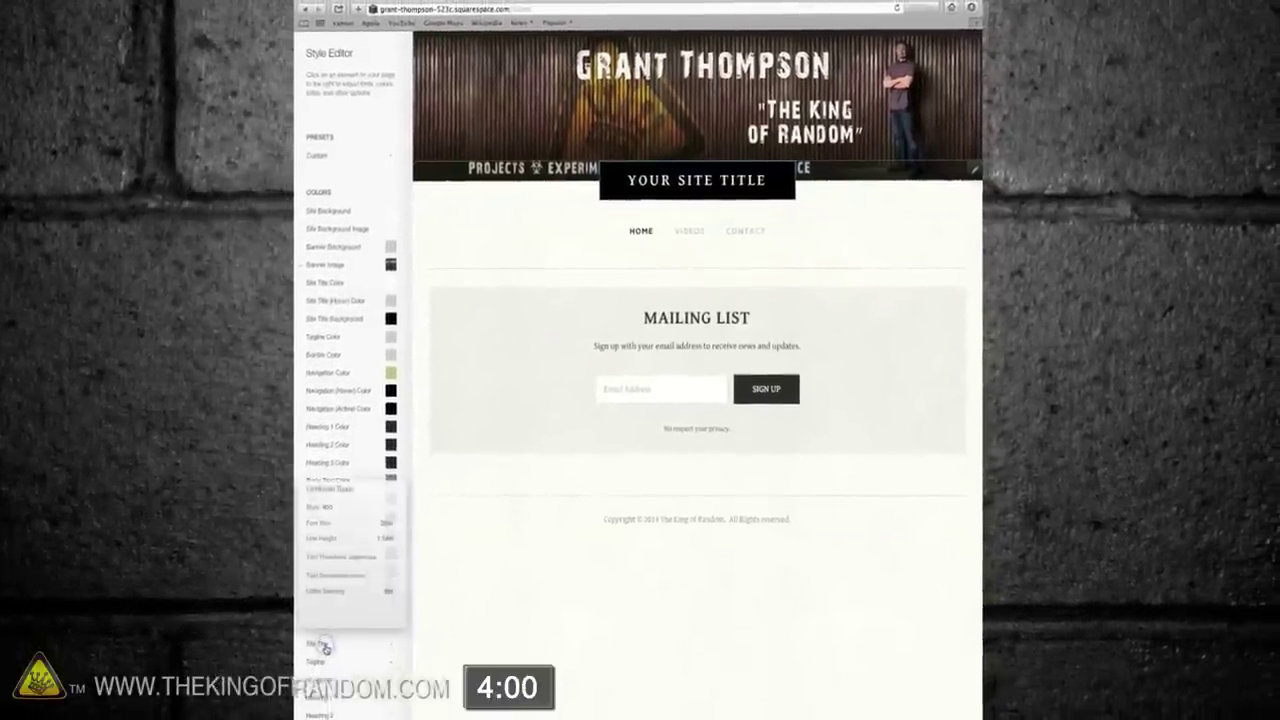
Step: Shrink the site title's font size to a minimum so it no longer covers the banner
click(310, 664)
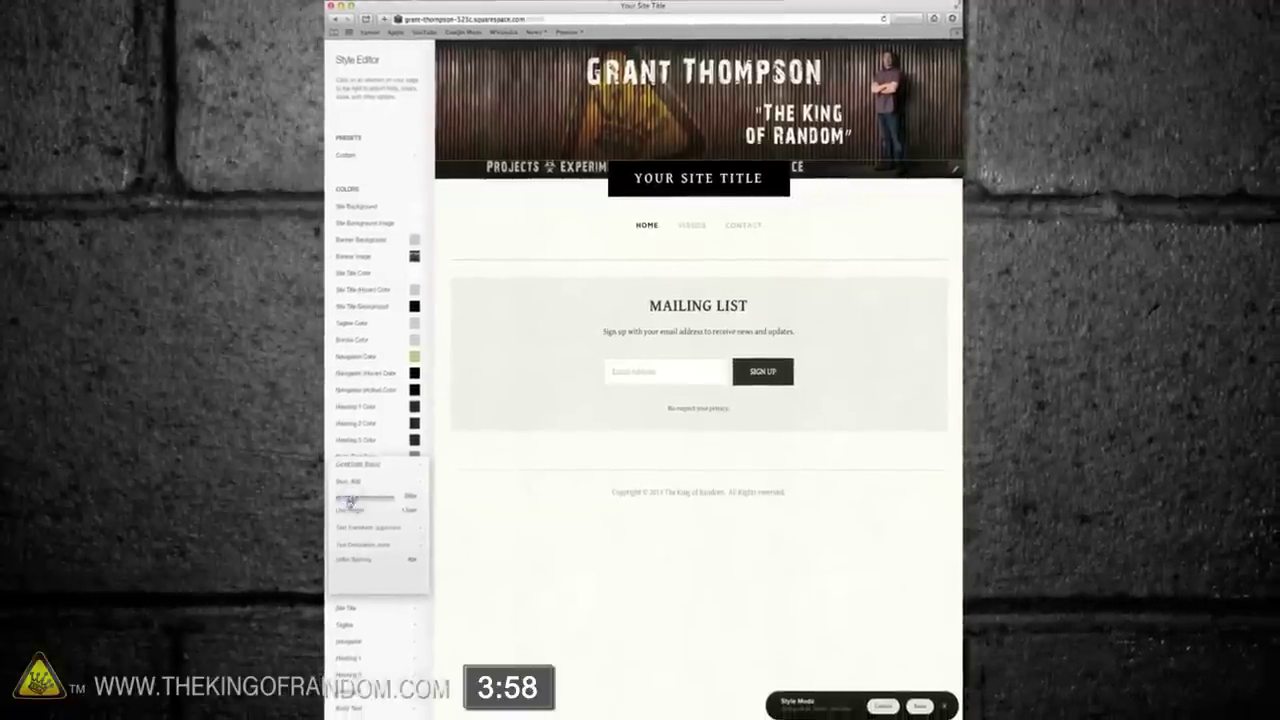
drag(346, 503, 332, 502)
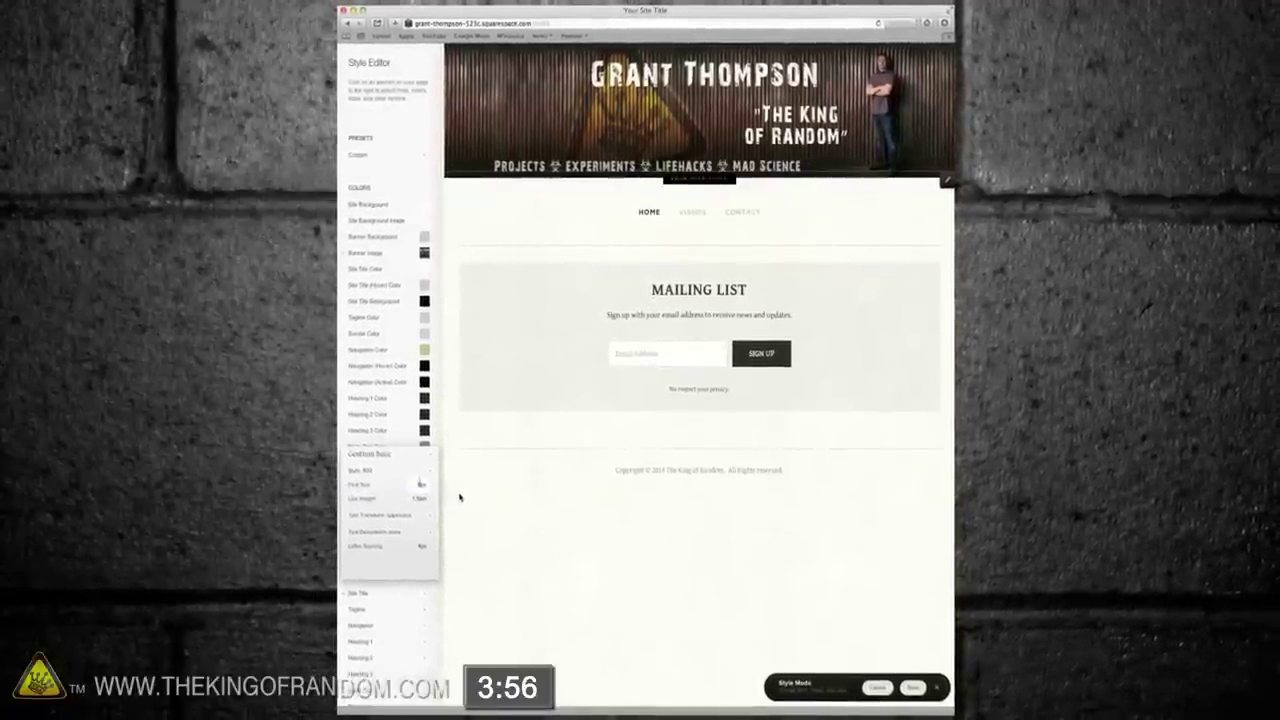
click(393, 170)
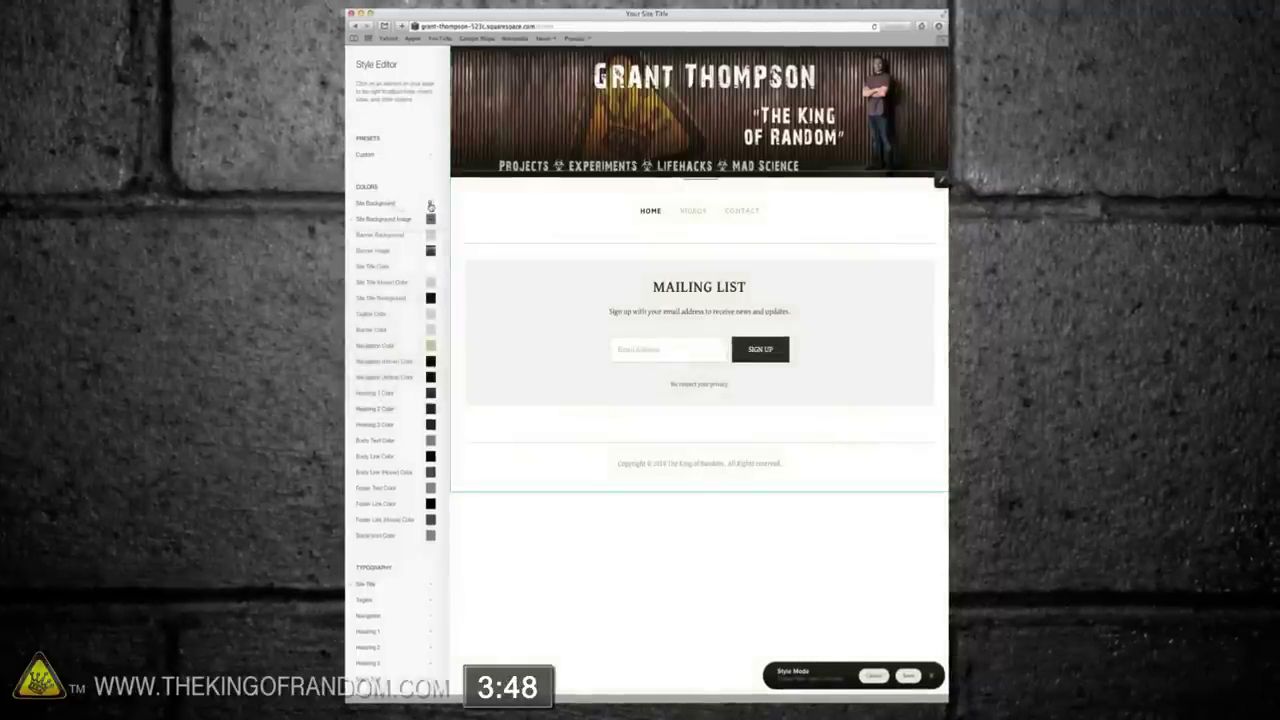
Step: Apply a dark colour scheme with a black site background, grey navigation links with blue hover, and light grey body and footer text
click(380, 298)
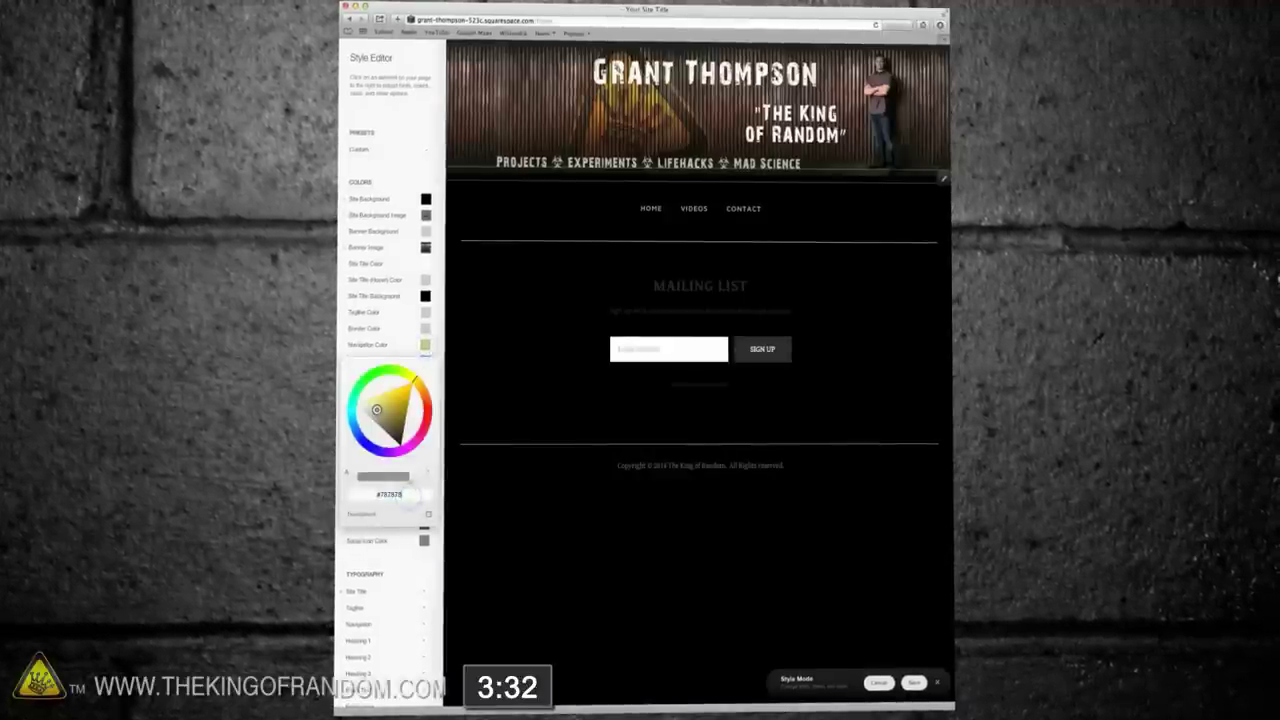
click(427, 446)
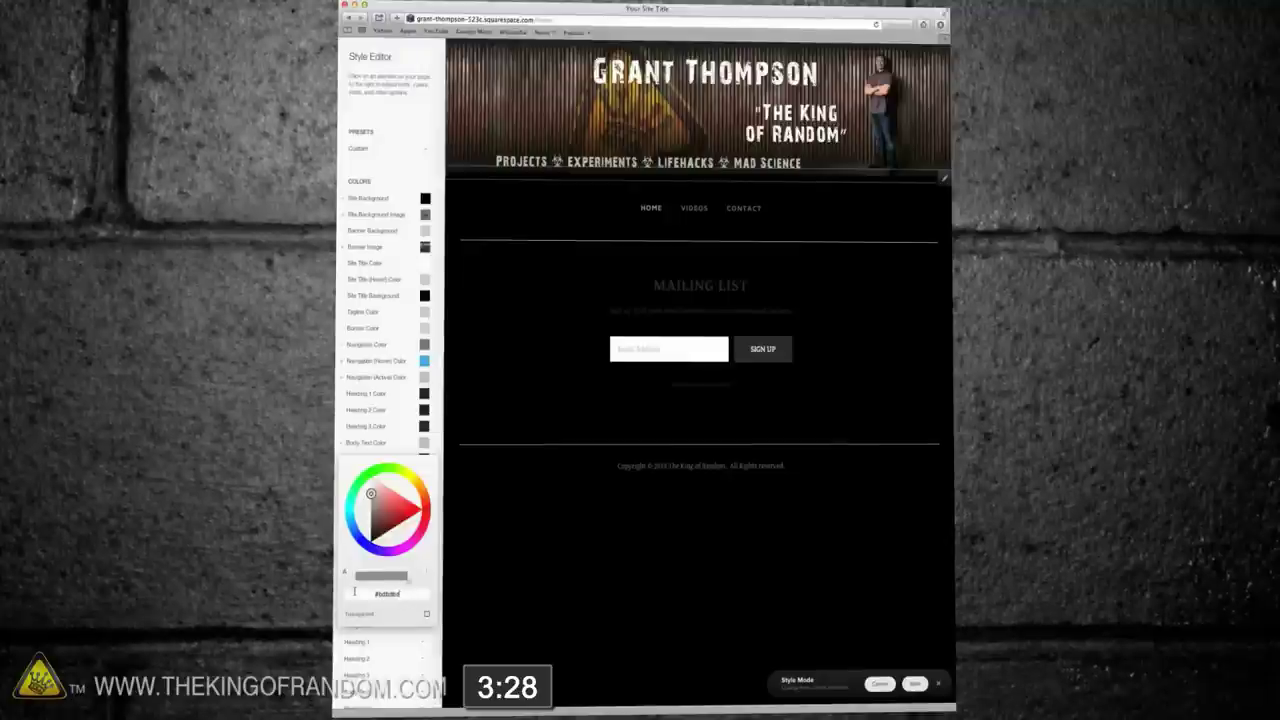
click(424, 492)
click(354, 642)
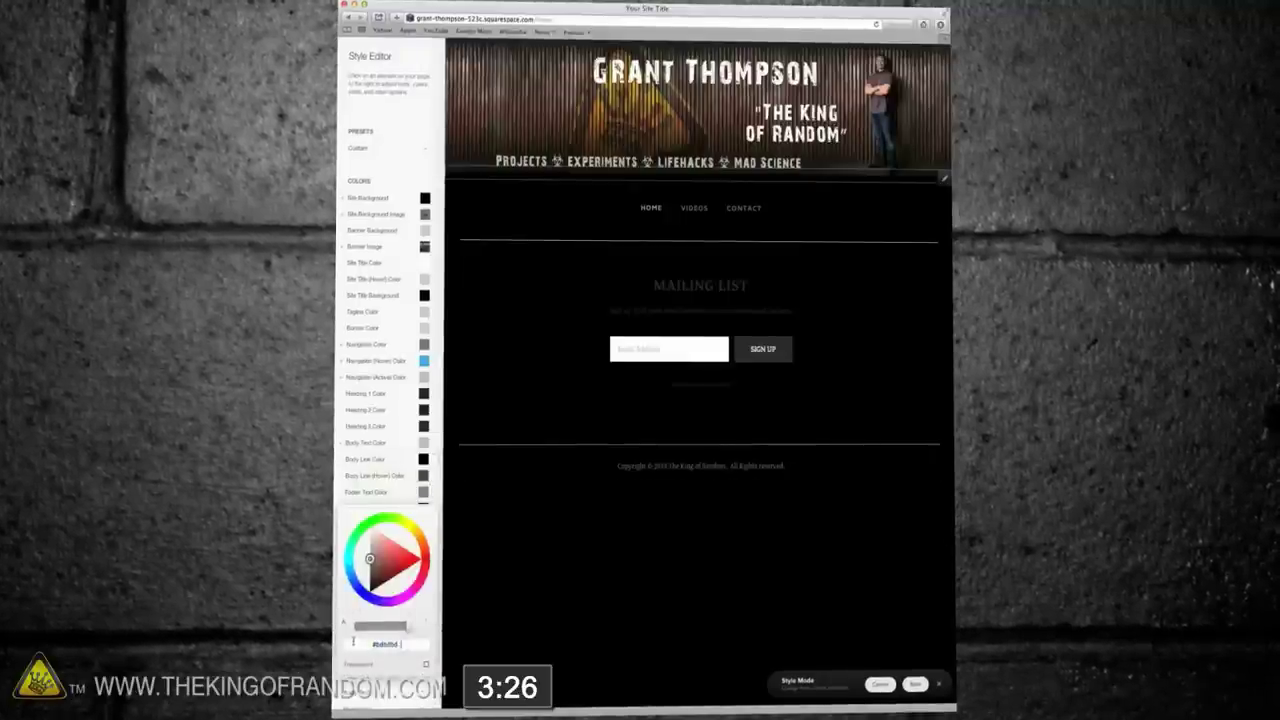
key(Return)
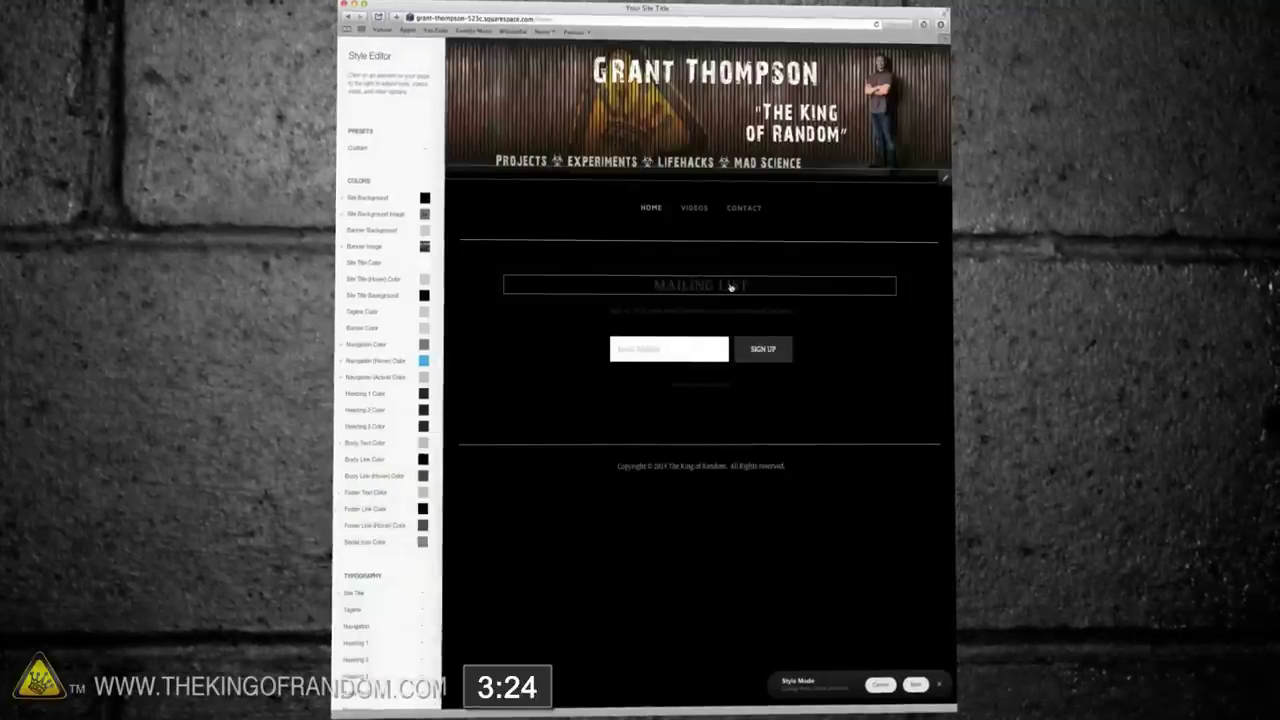
Step: Change the newsletter block's style to Light
scroll(421, 608, down, 10)
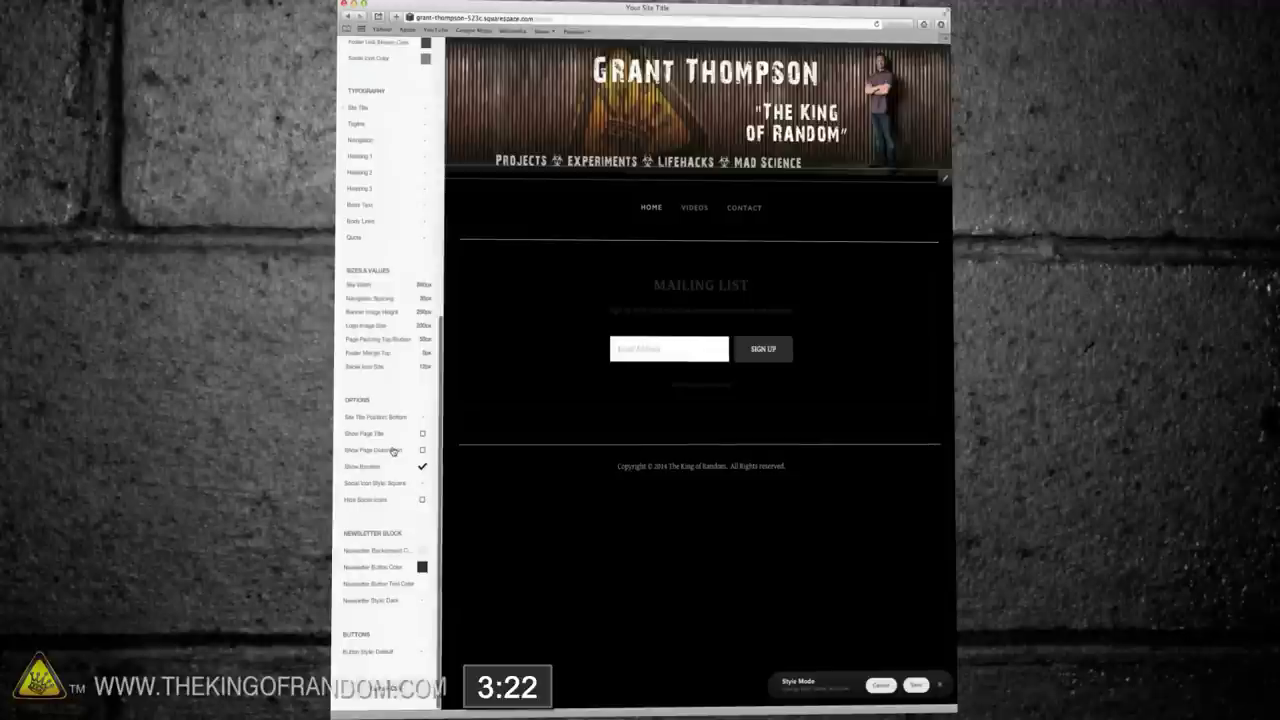
click(421, 604)
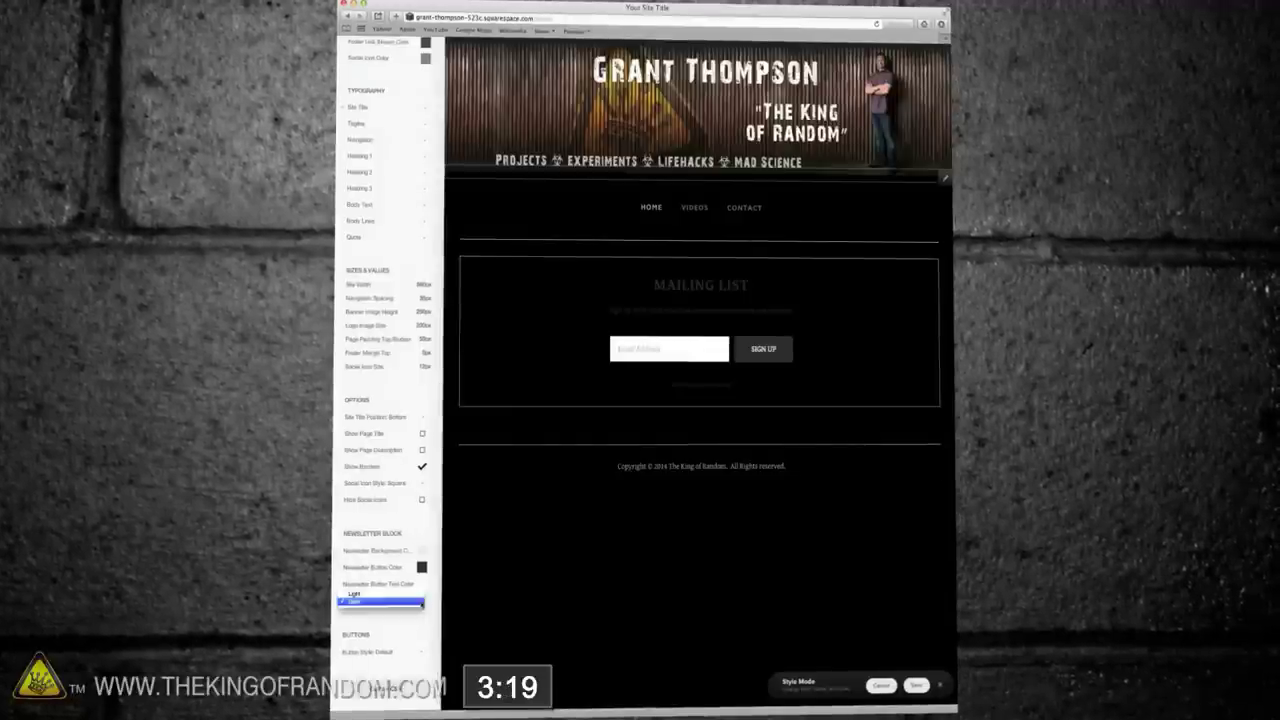
click(379, 596)
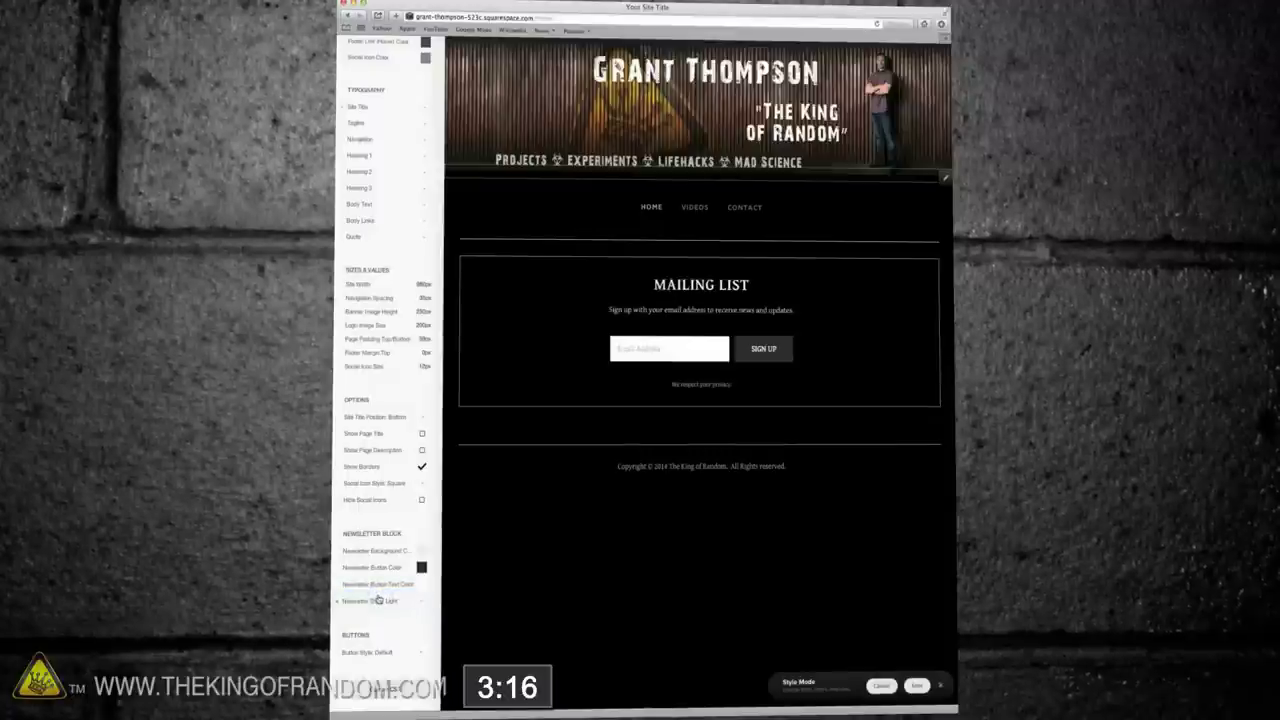
Step: Set the newsletter block's background colour to #262626 and its sign-up button to dark red
click(417, 551)
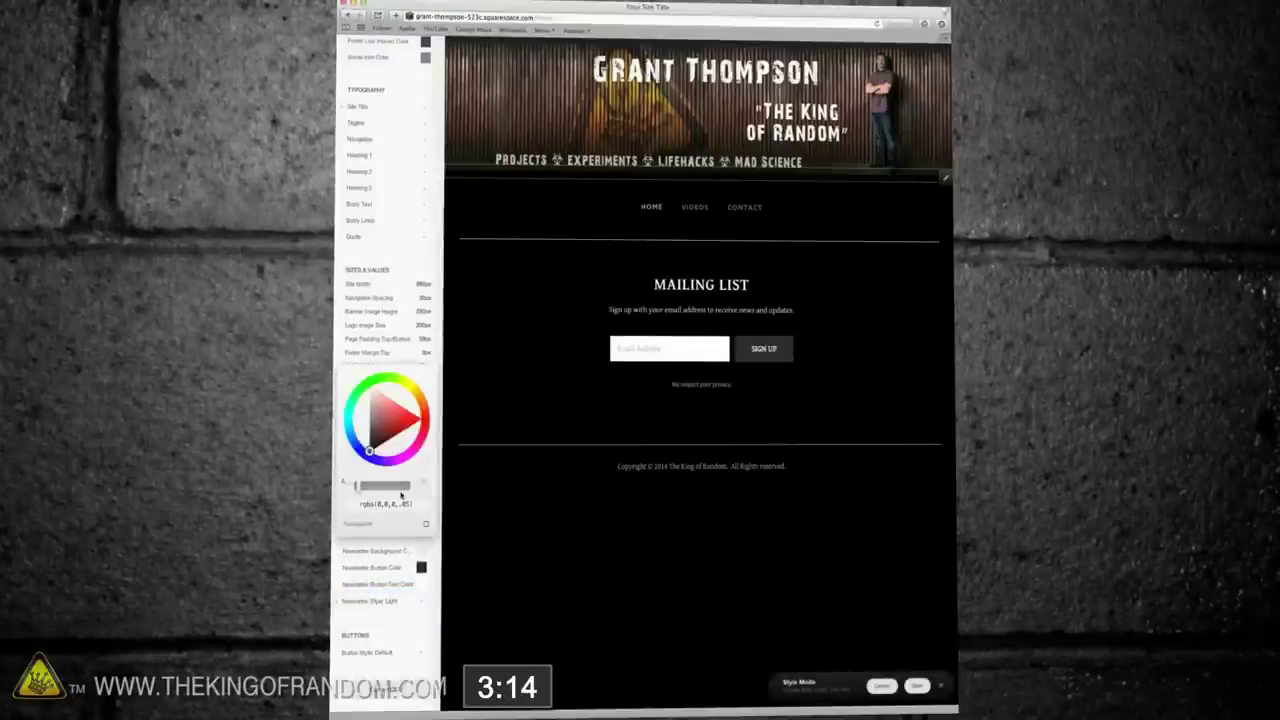
text(#262626)
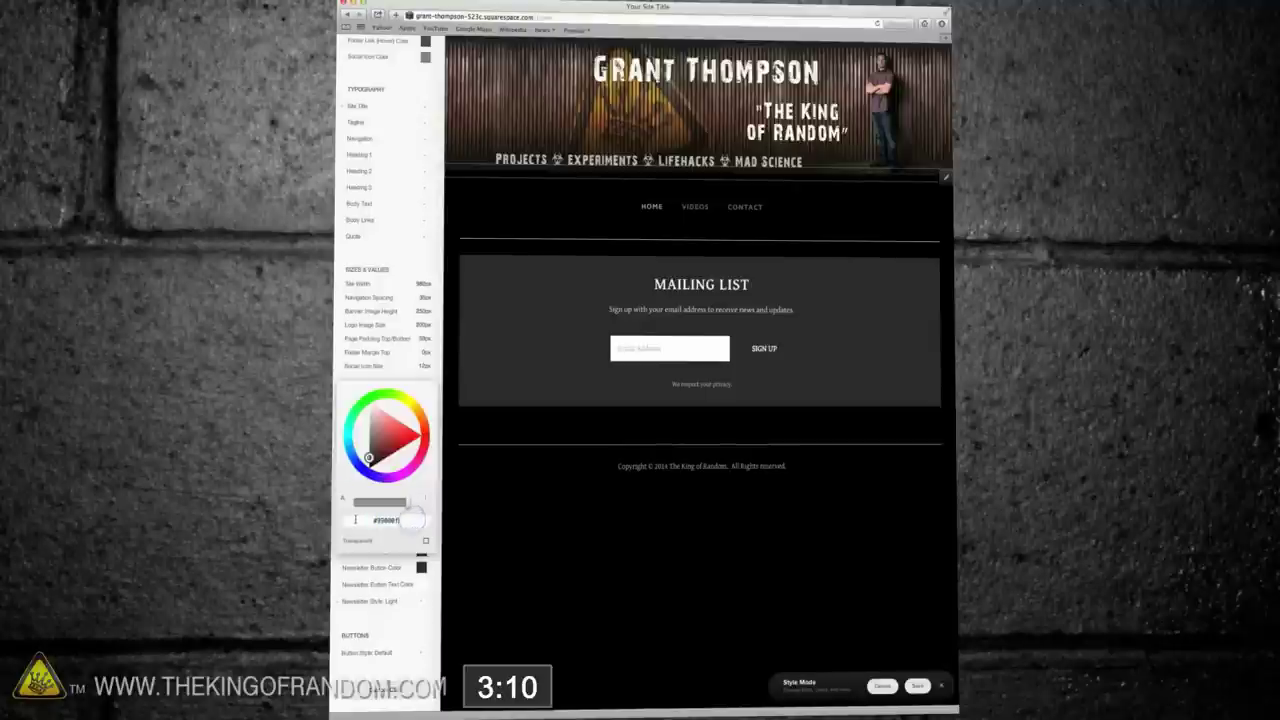
text(#99080f)
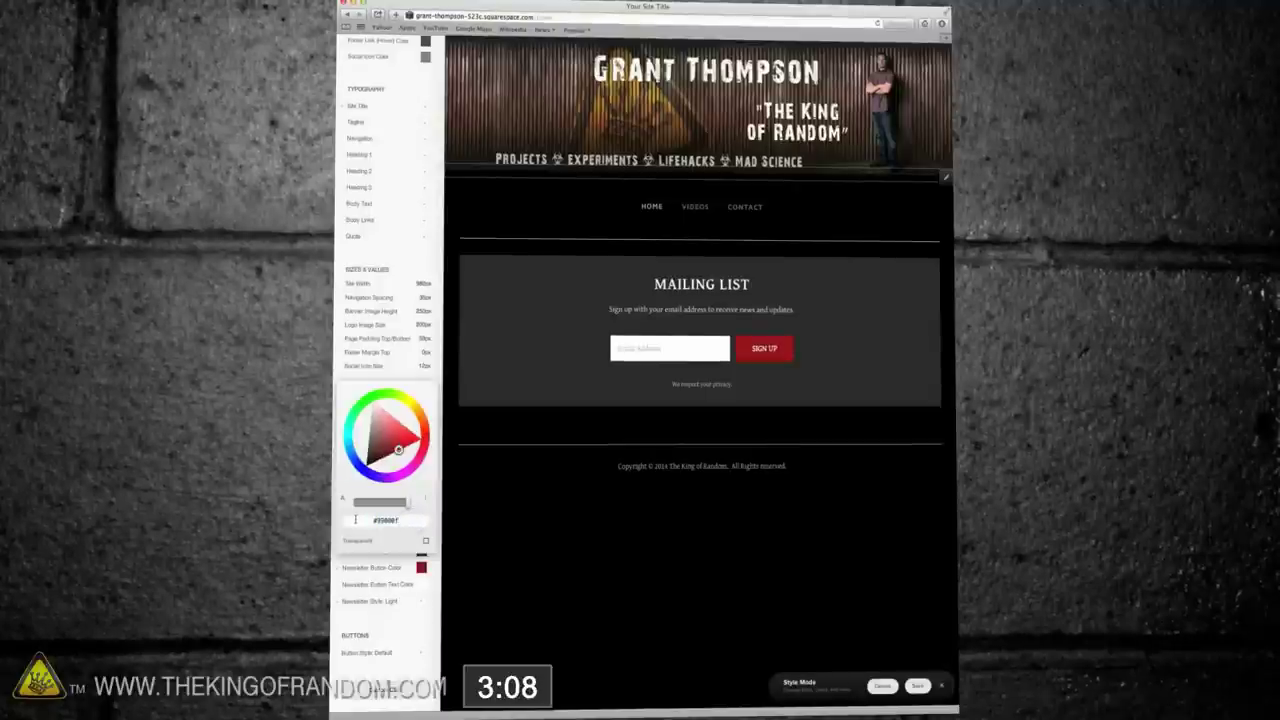
Step: Reduce the page padding above and below the content and save the style changes
click(371, 341)
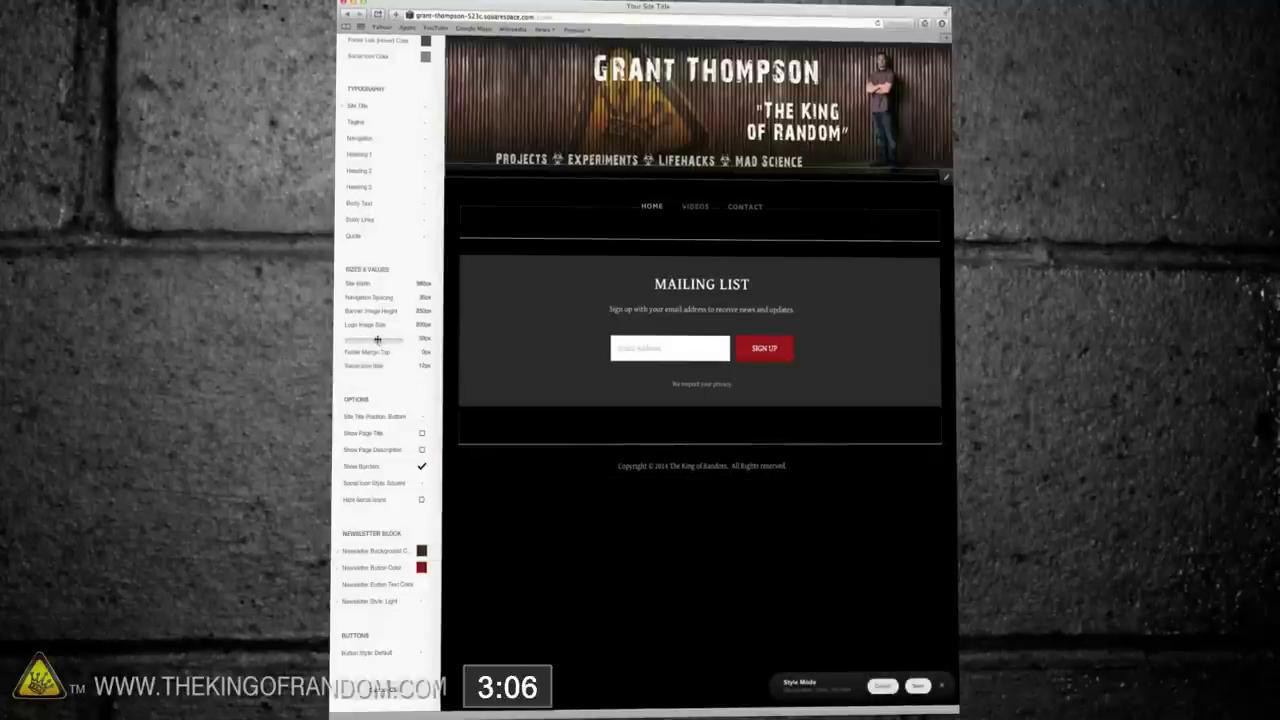
drag(377, 341, 359, 341)
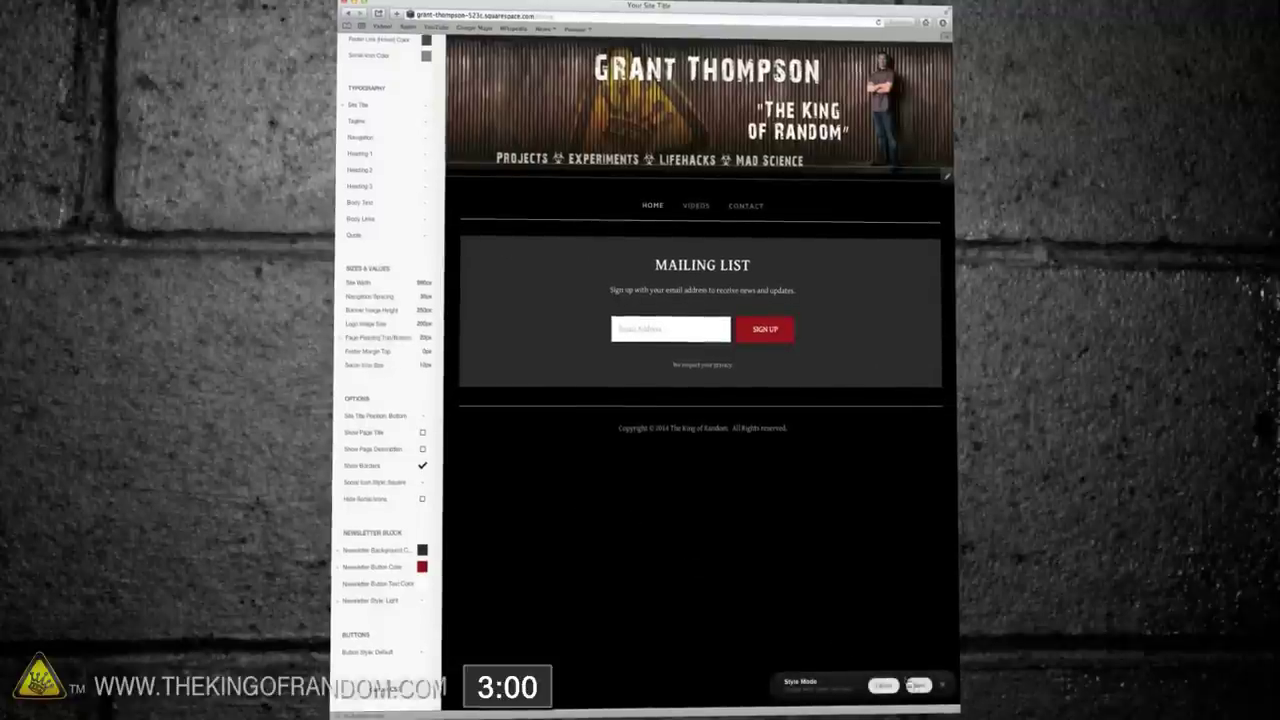
click(918, 685)
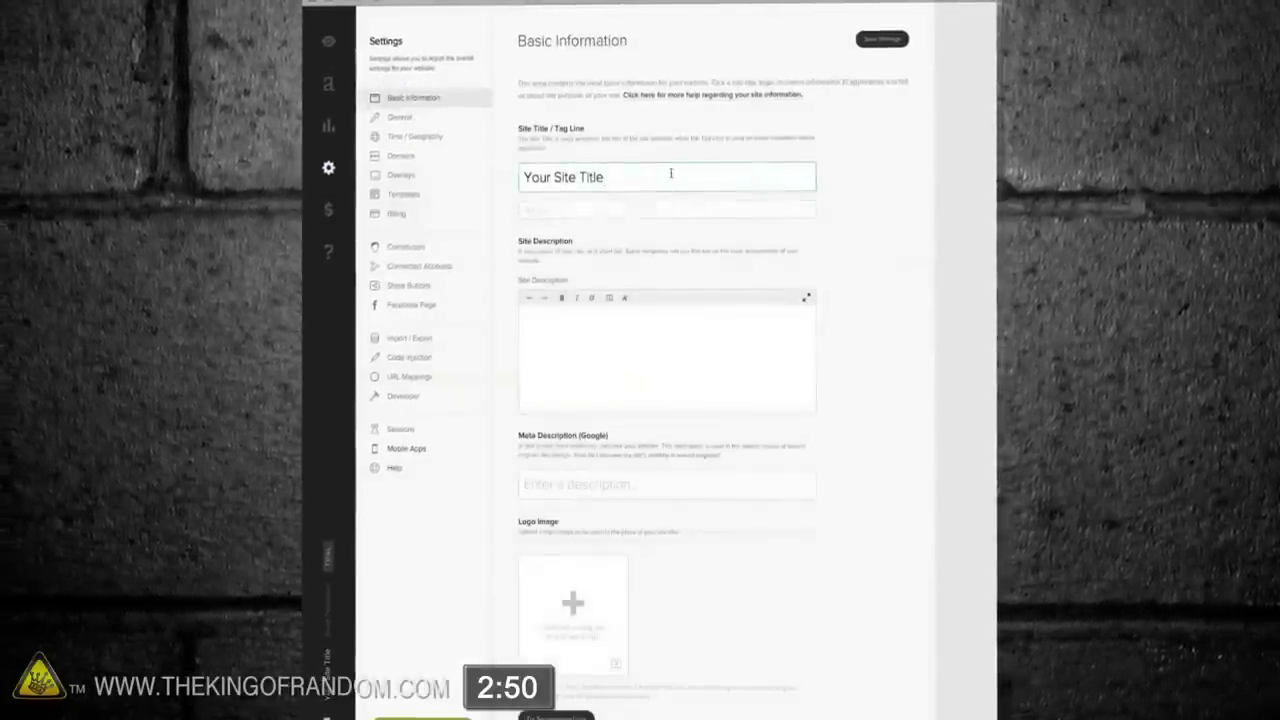
Step: Replace the placeholder site title with The King of Random in the basic information settings
triple_click(670, 175)
text(The King)
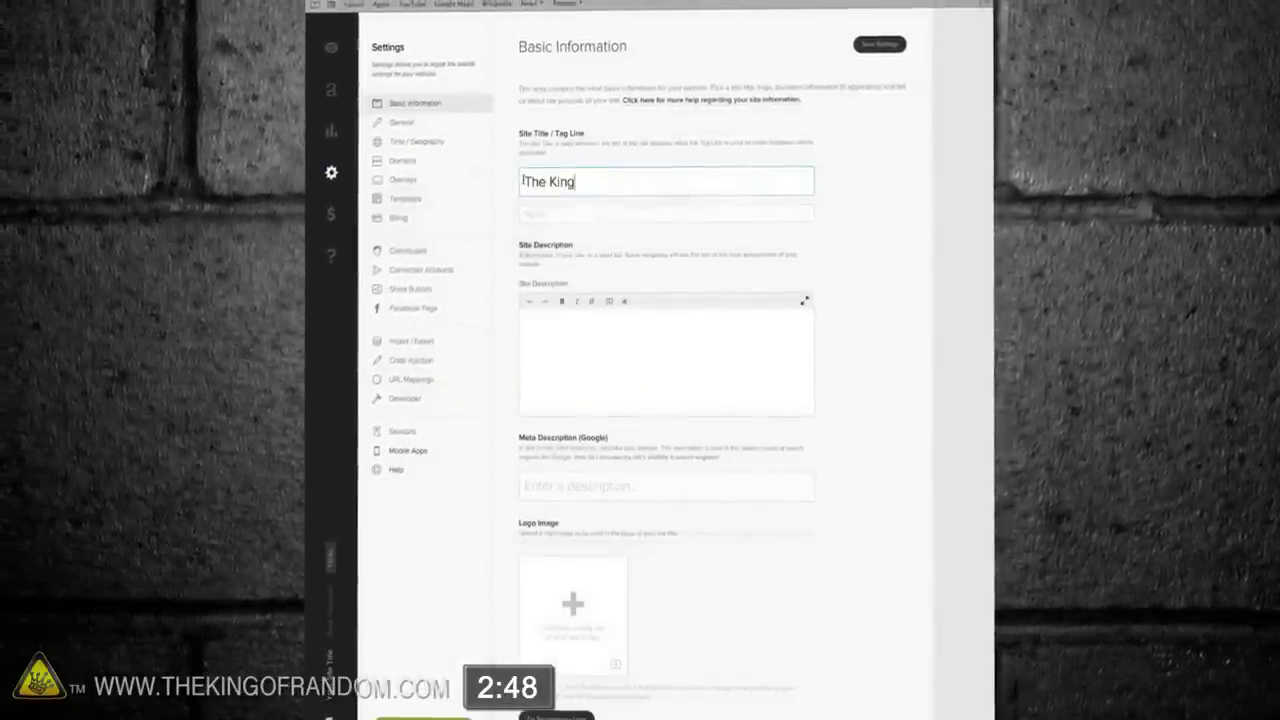
text( of Random)
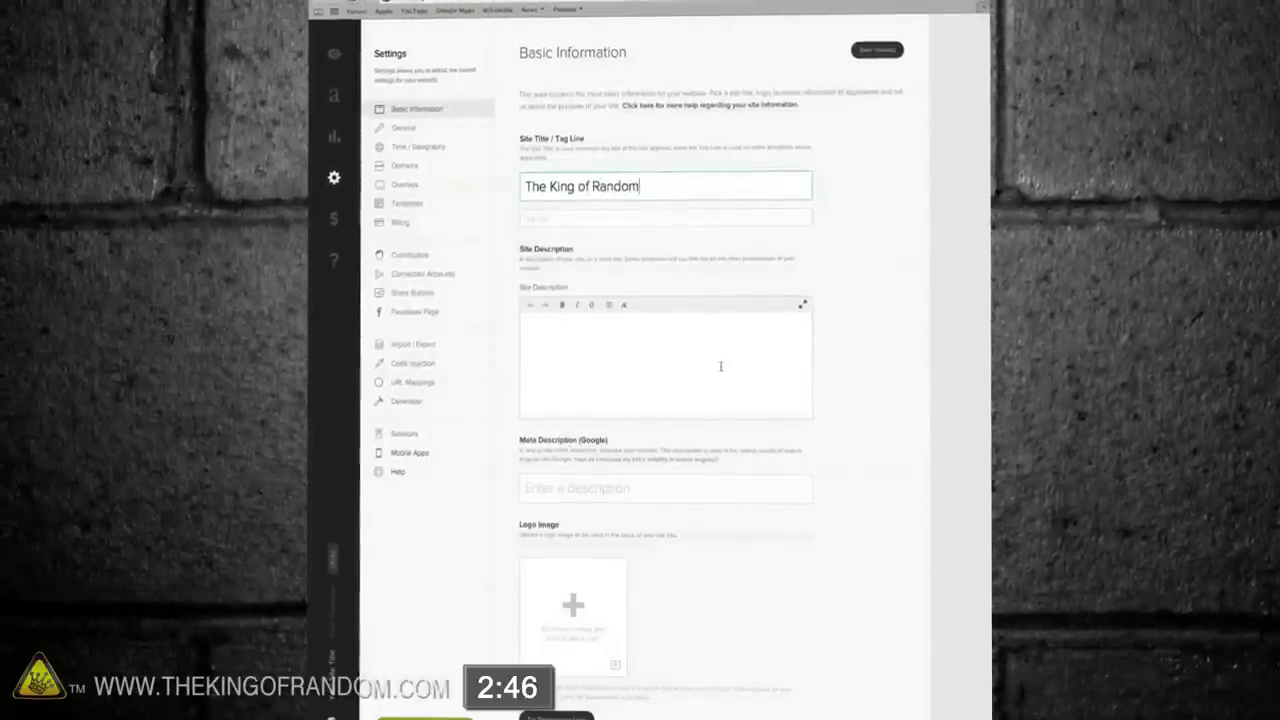
Step: Upload the yellow triangle crown logo as the browser icon and save the changed settings on the way to the Domains page
scroll(720, 371, down, 5)
drag(513, 571, 573, 560)
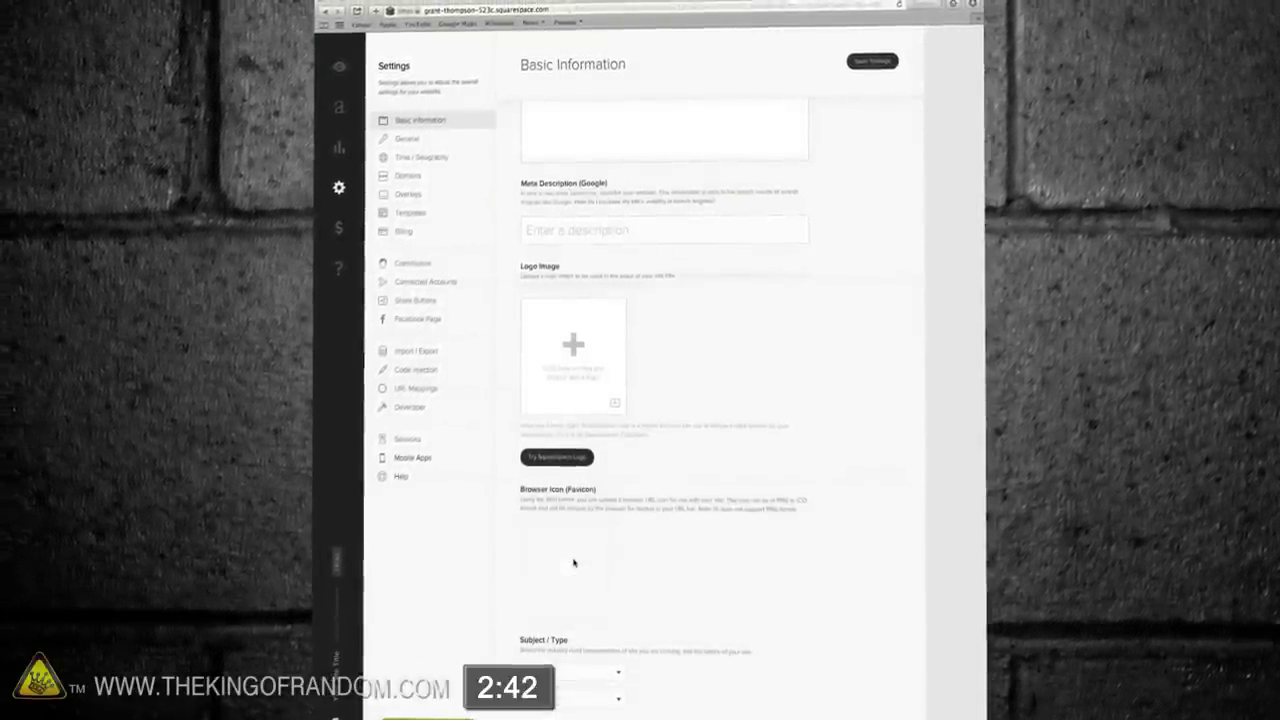
scroll(565, 570, down, 1)
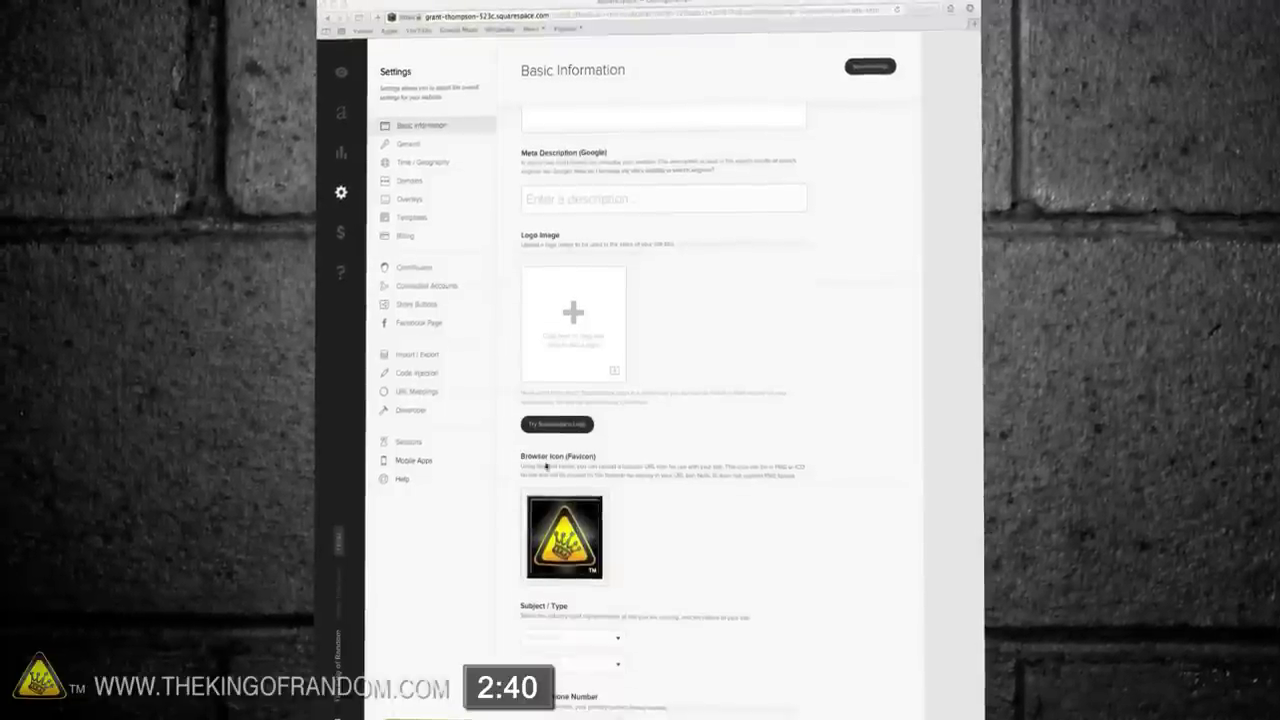
click(410, 188)
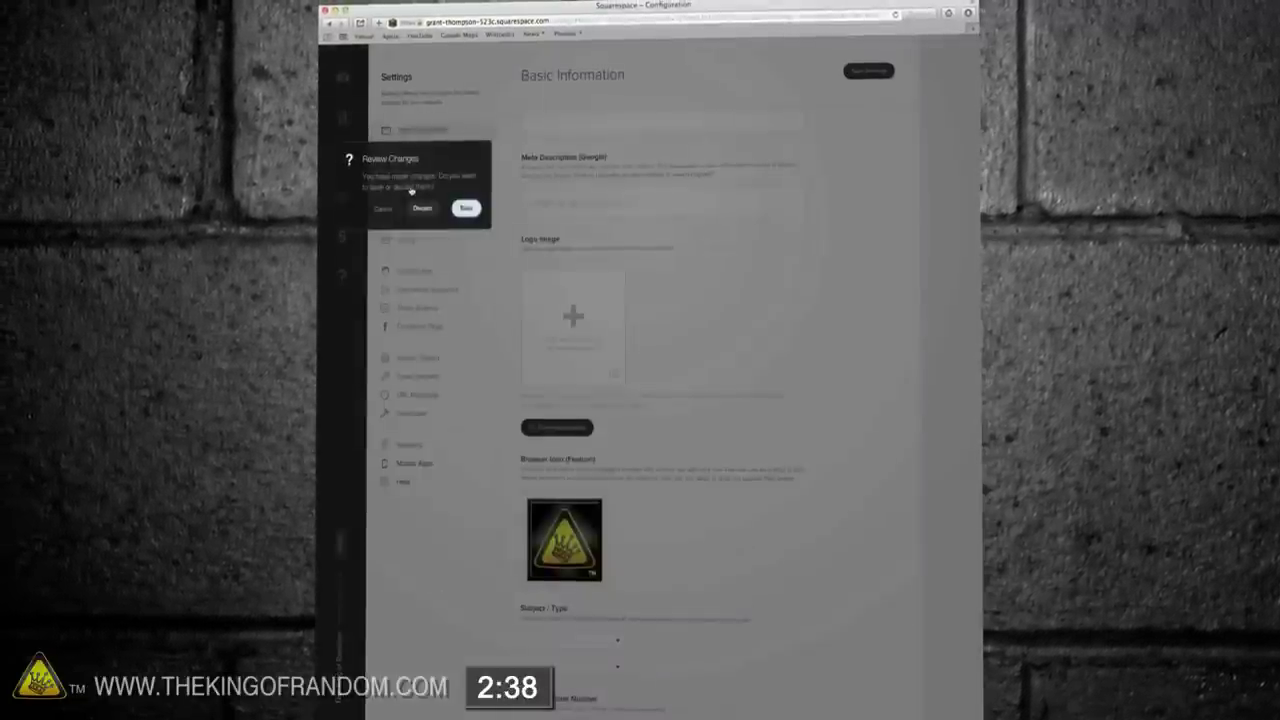
click(465, 208)
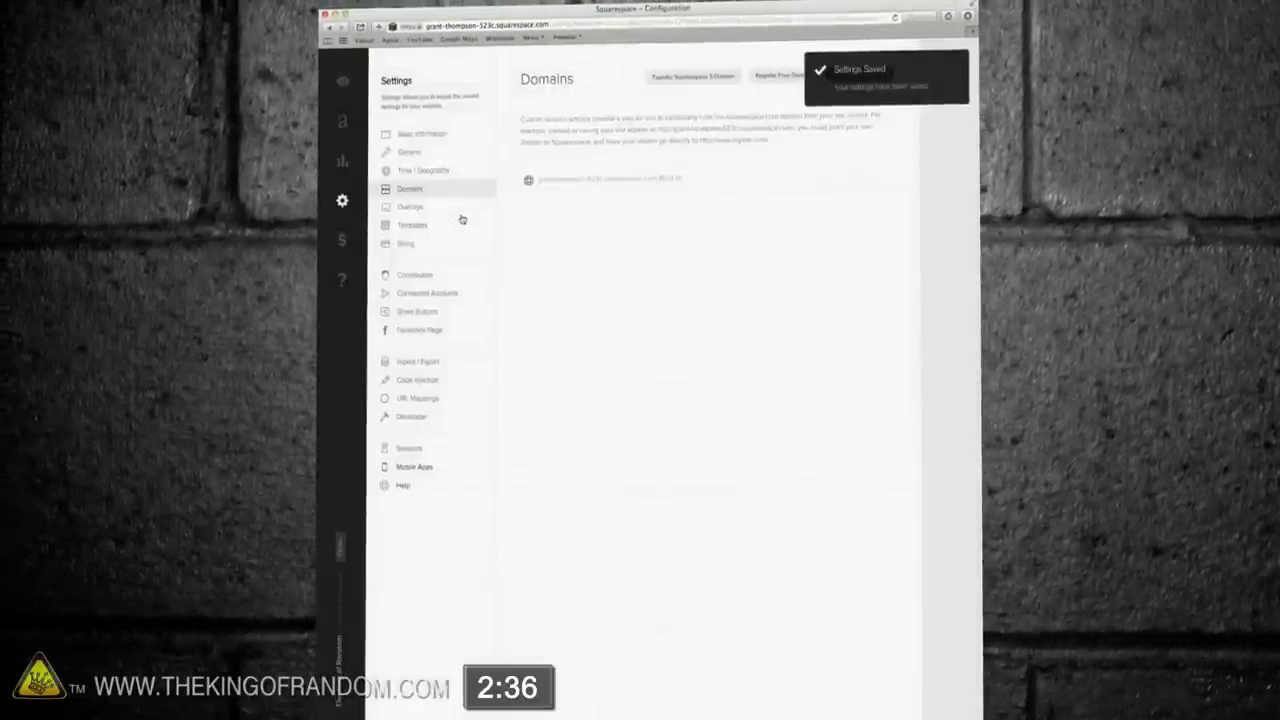
Step: Rename the built-in Squarespace domain to TKOR and confirm the URL change
click(697, 180)
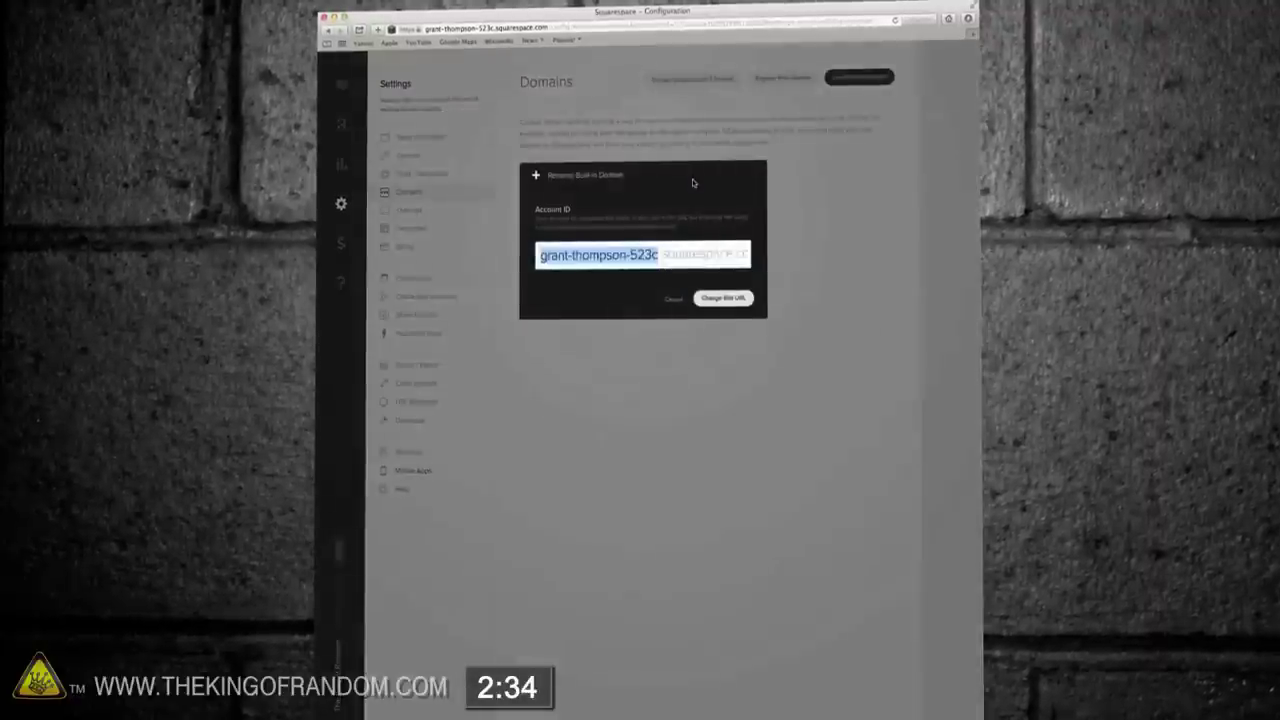
text(TKOR)
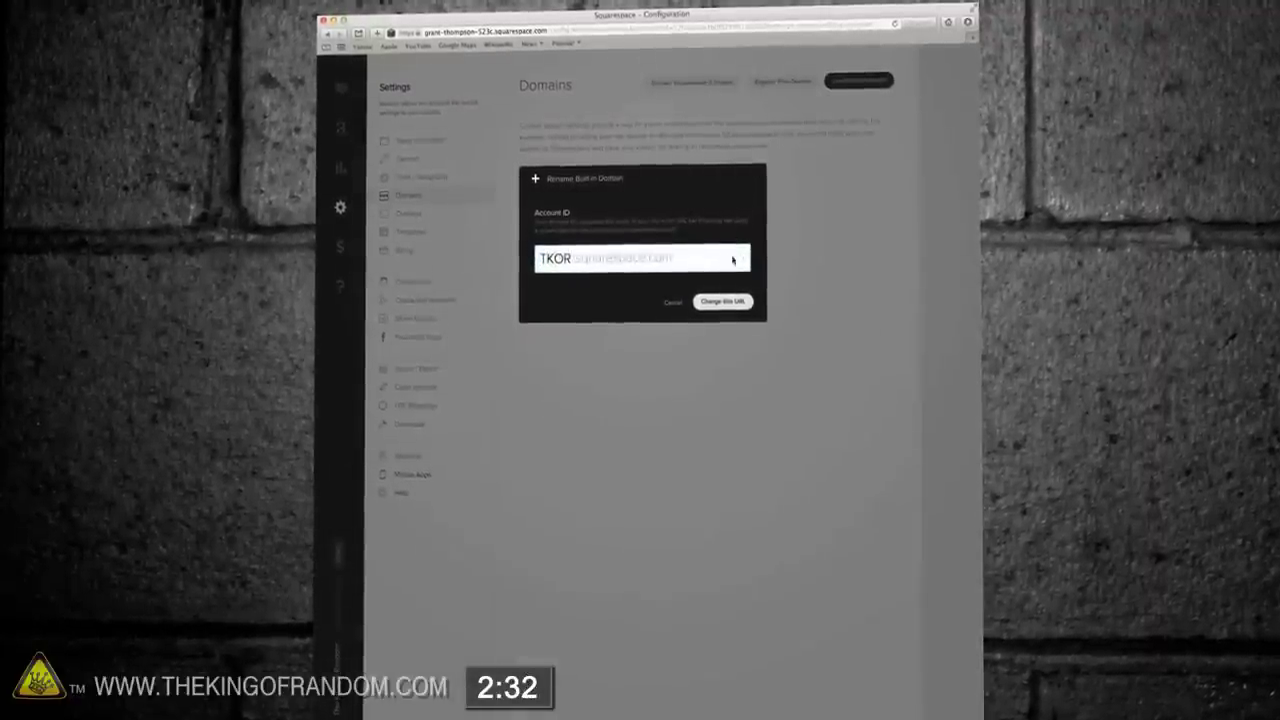
click(723, 303)
click(776, 347)
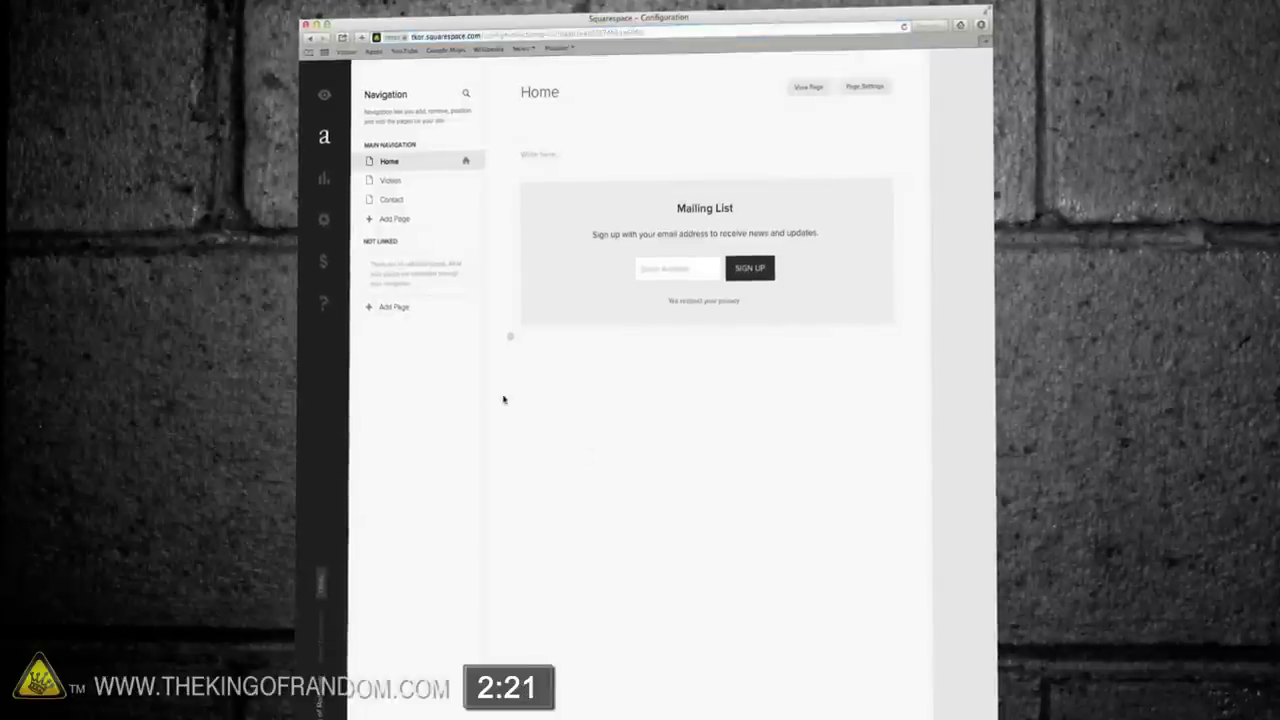
Step: Create a gallery page named Video Gallery among the pages that are not linked in the navigation
click(366, 311)
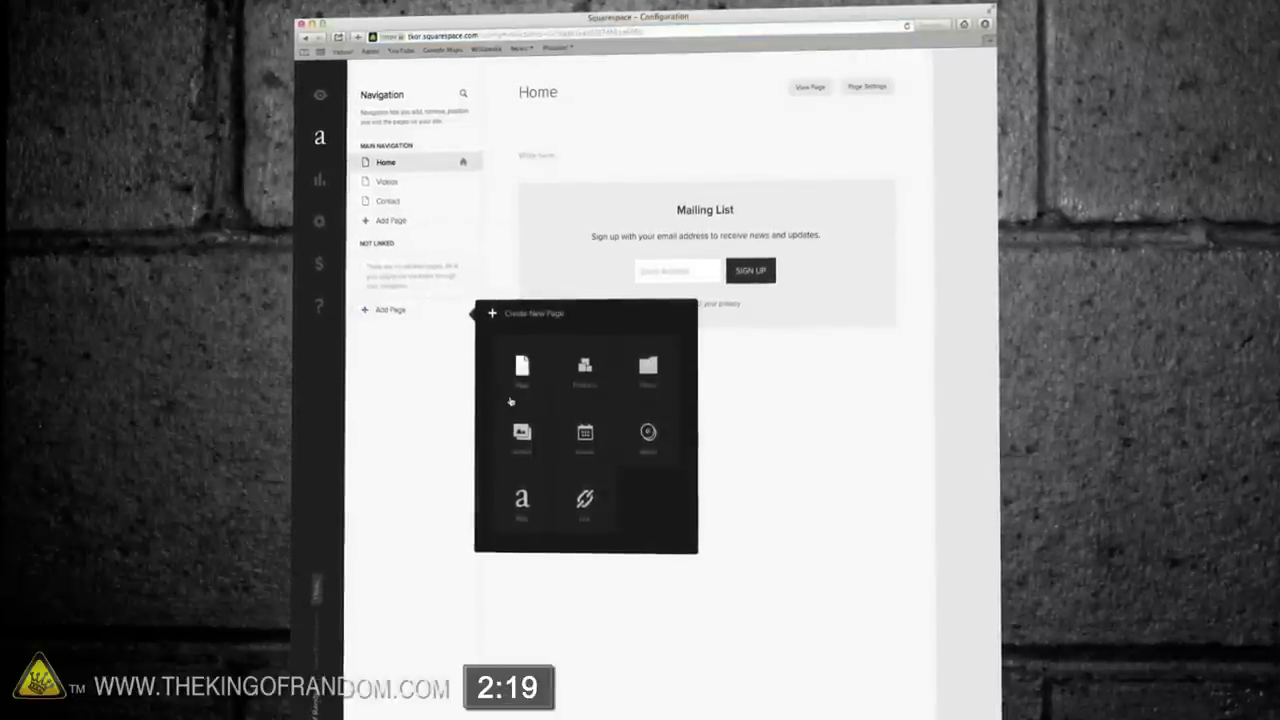
click(522, 432)
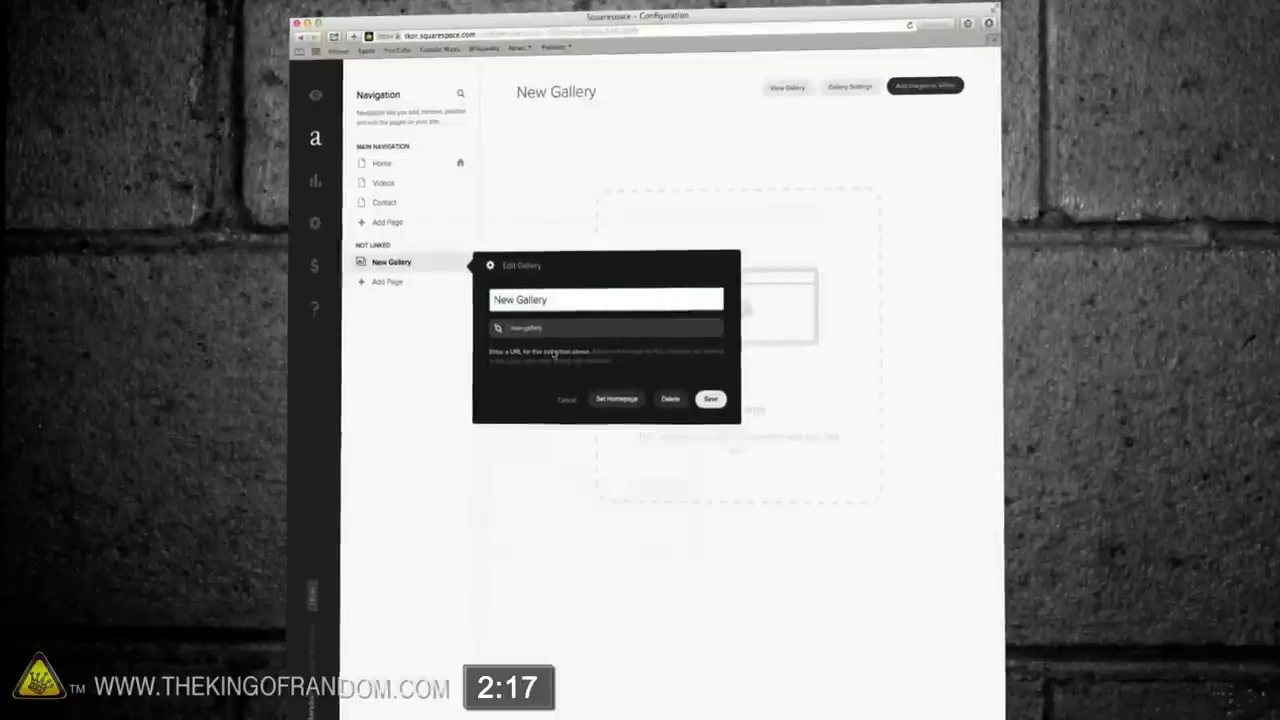
drag(575, 301, 487, 302)
text(Video Ga)
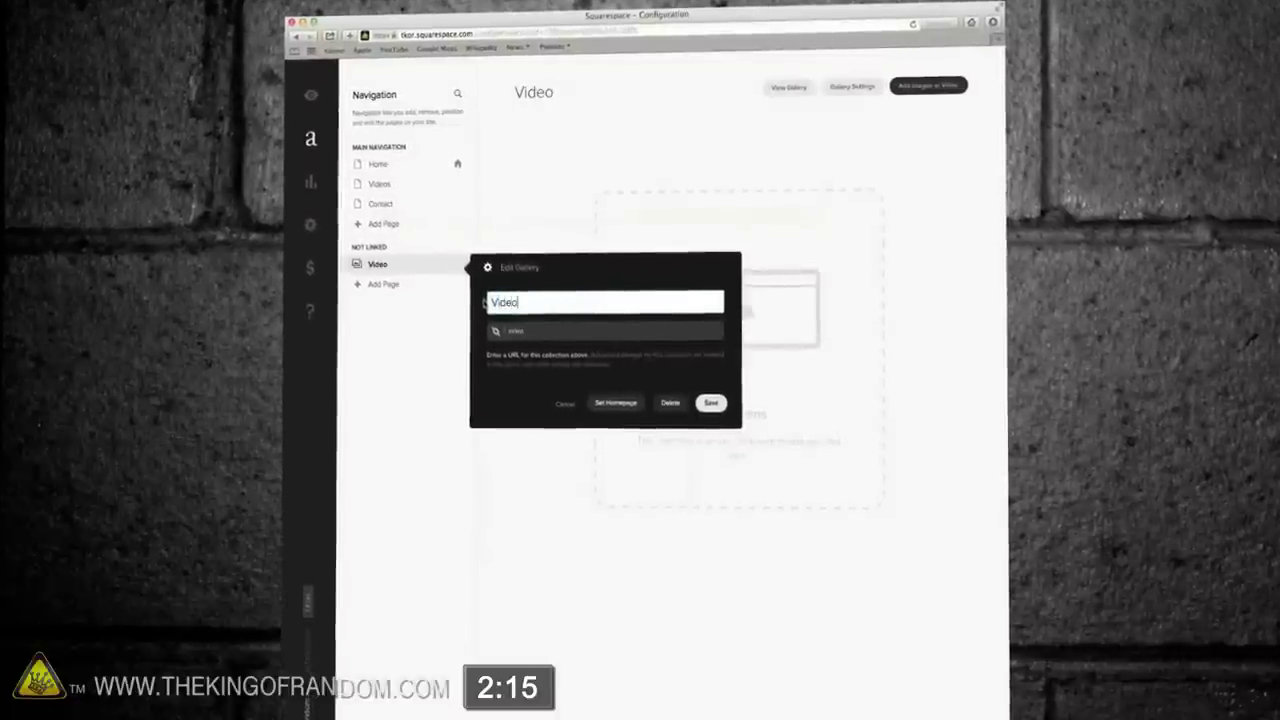
text(llery)
key(Tab)
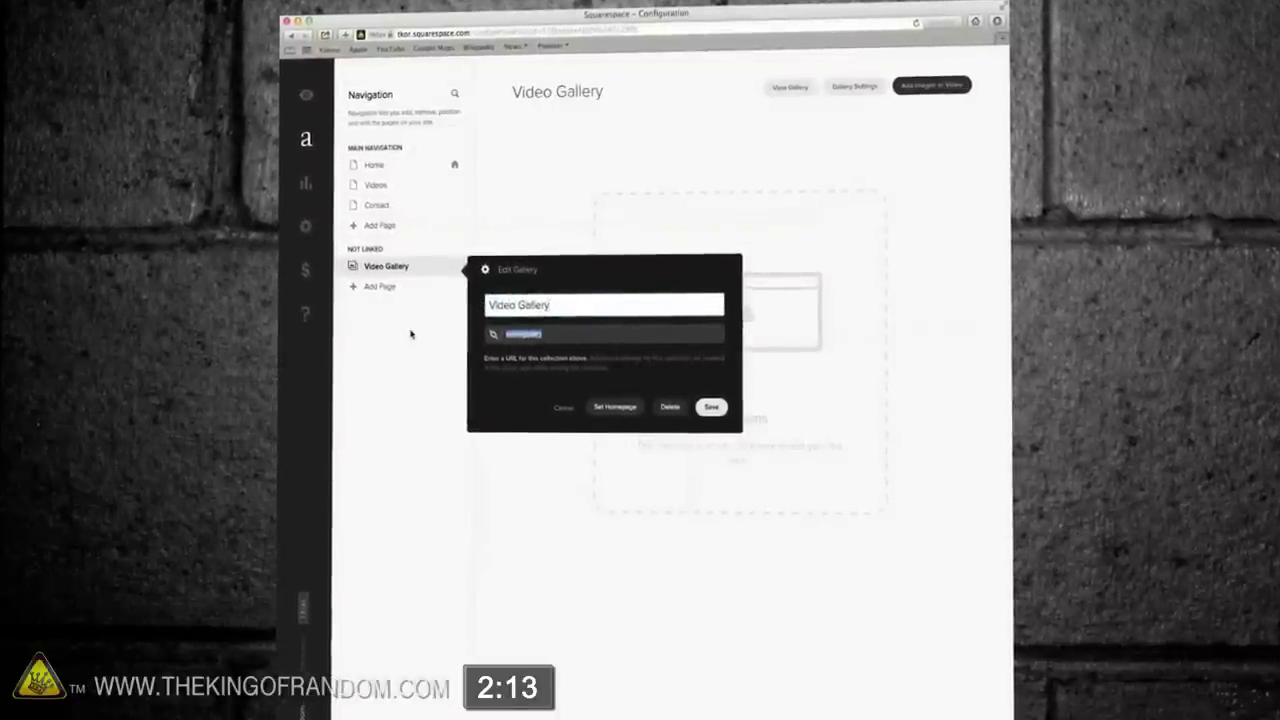
click(711, 409)
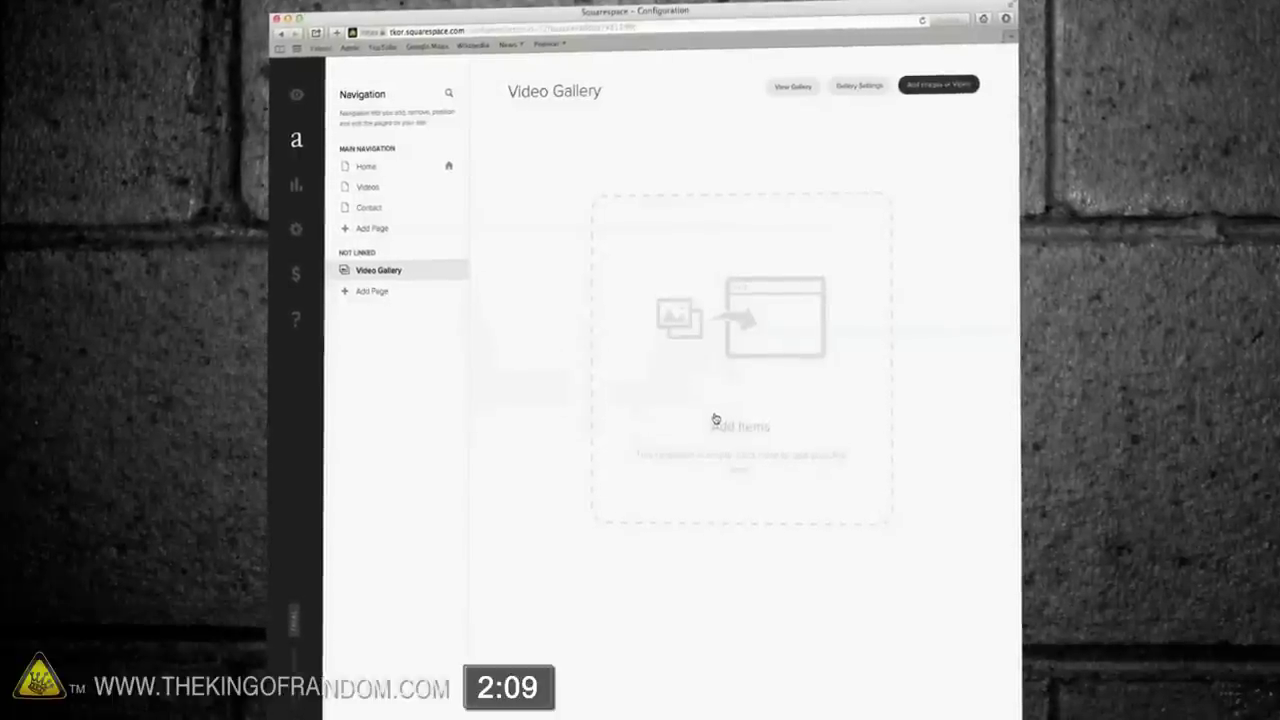
click(935, 88)
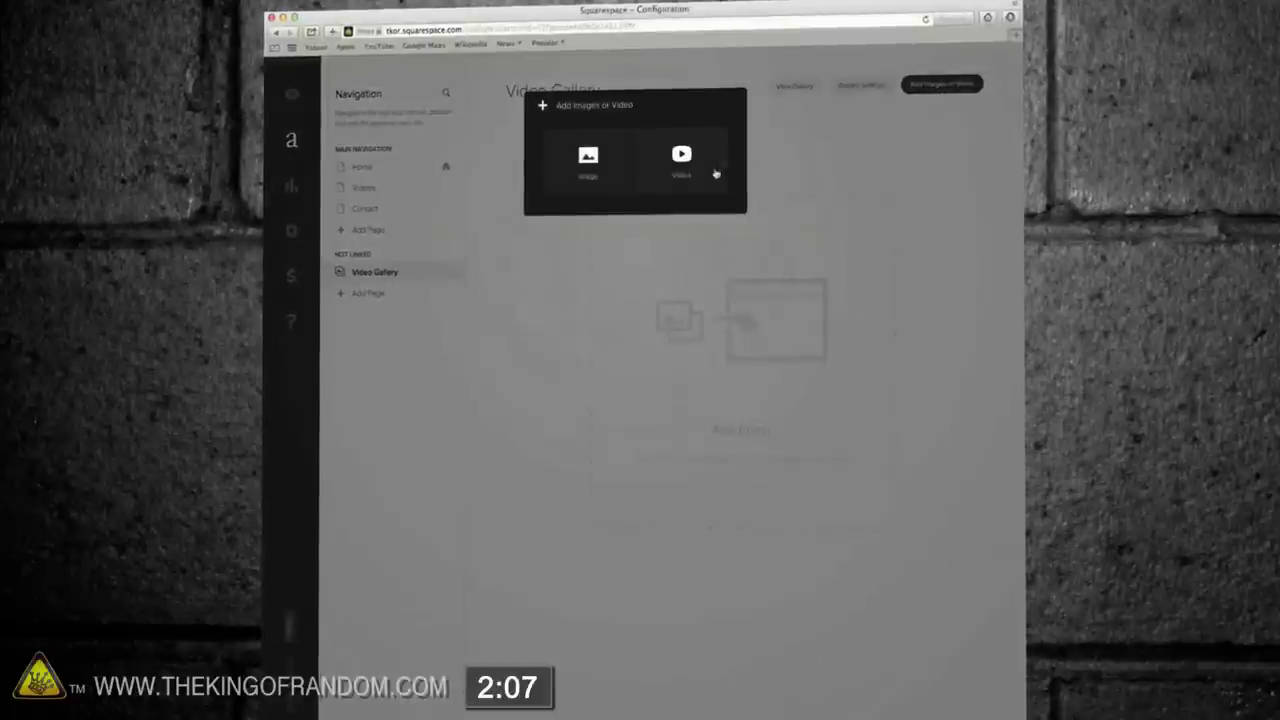
click(681, 155)
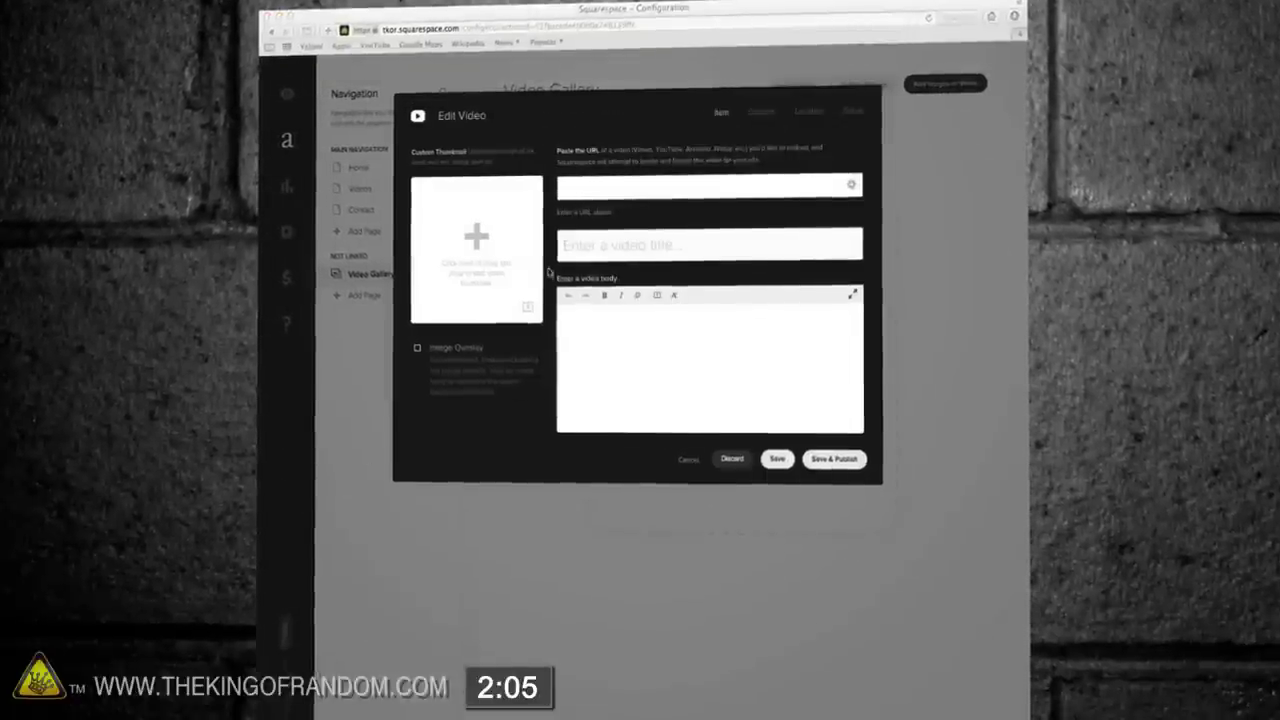
text(http://youtu.be/vC2BSb9MZYc)
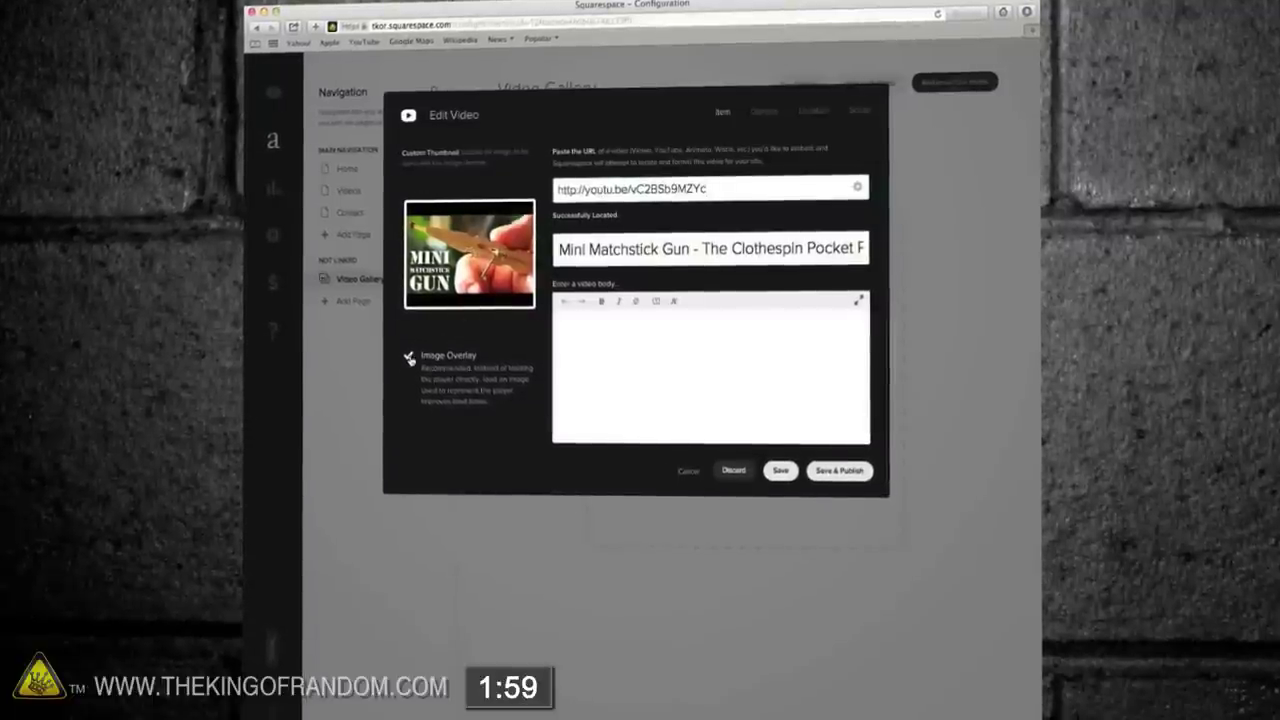
click(845, 473)
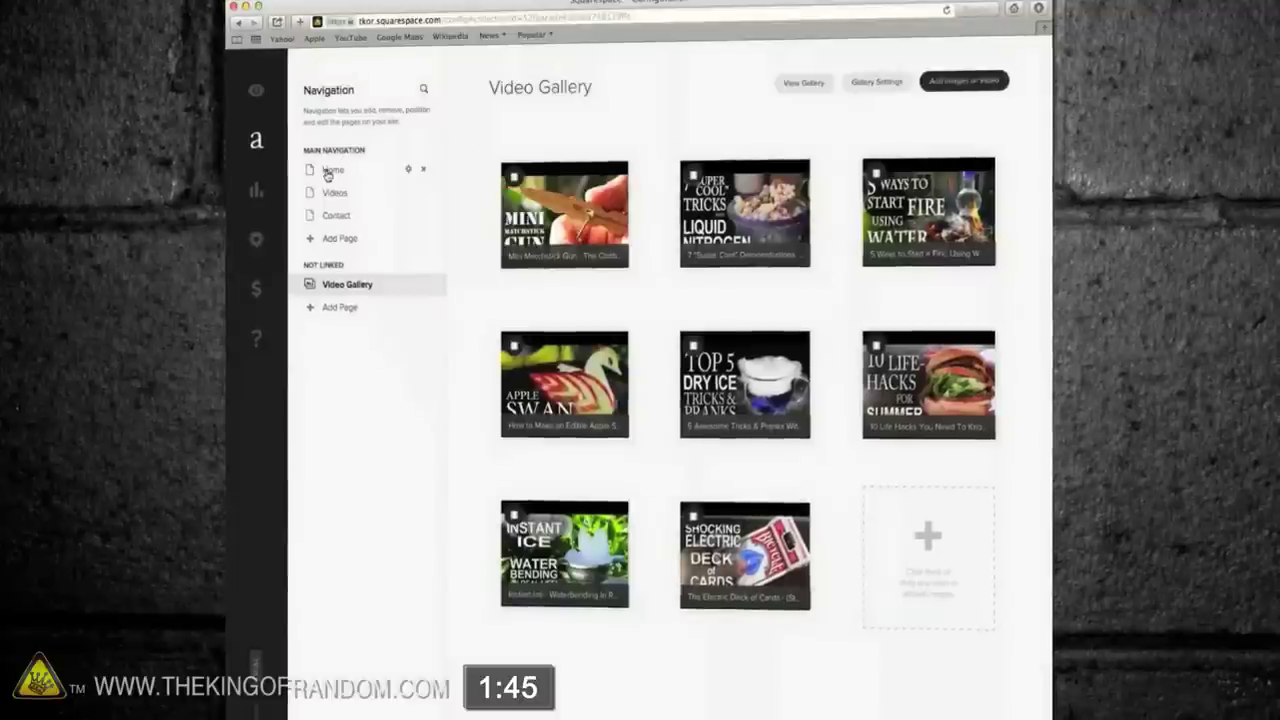
Step: Add a horizontal line block below the Mailing List block on the Home page
click(334, 169)
click(480, 373)
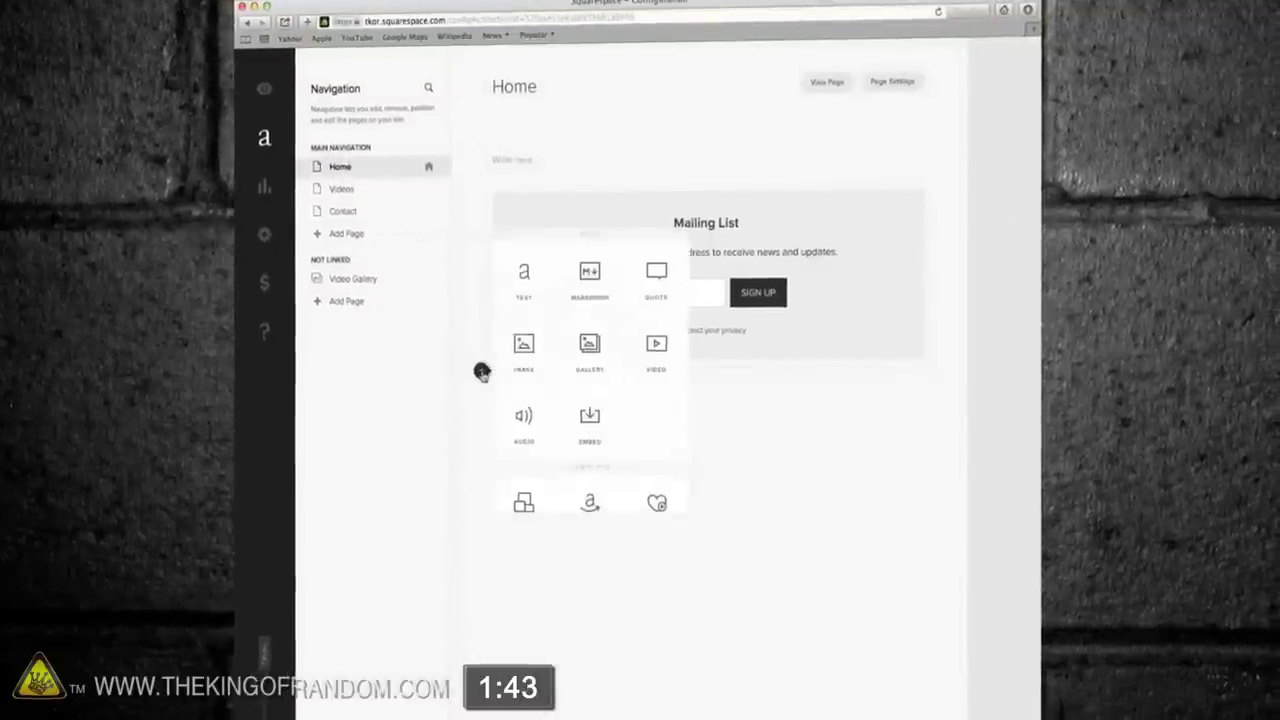
scroll(560, 365, down, 5)
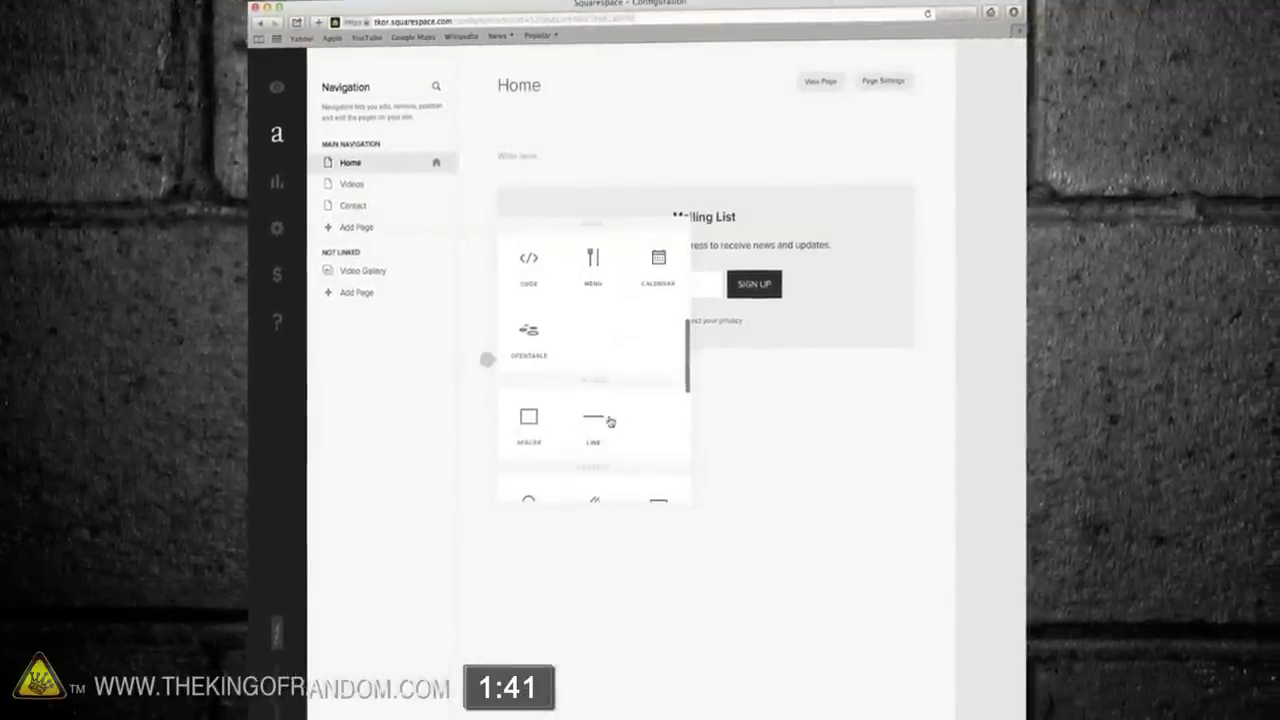
click(597, 420)
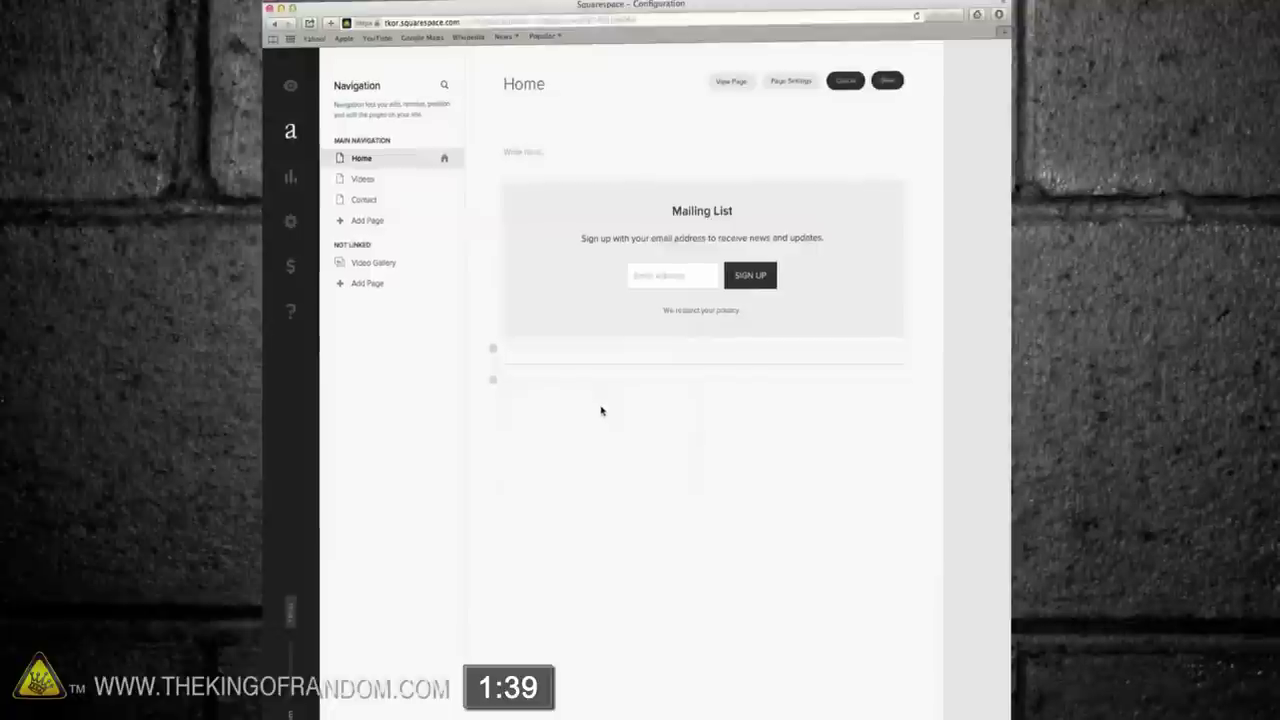
Step: Insert a gallery block below the line that uses the existing Video Gallery in a Grid design, and save it
click(498, 371)
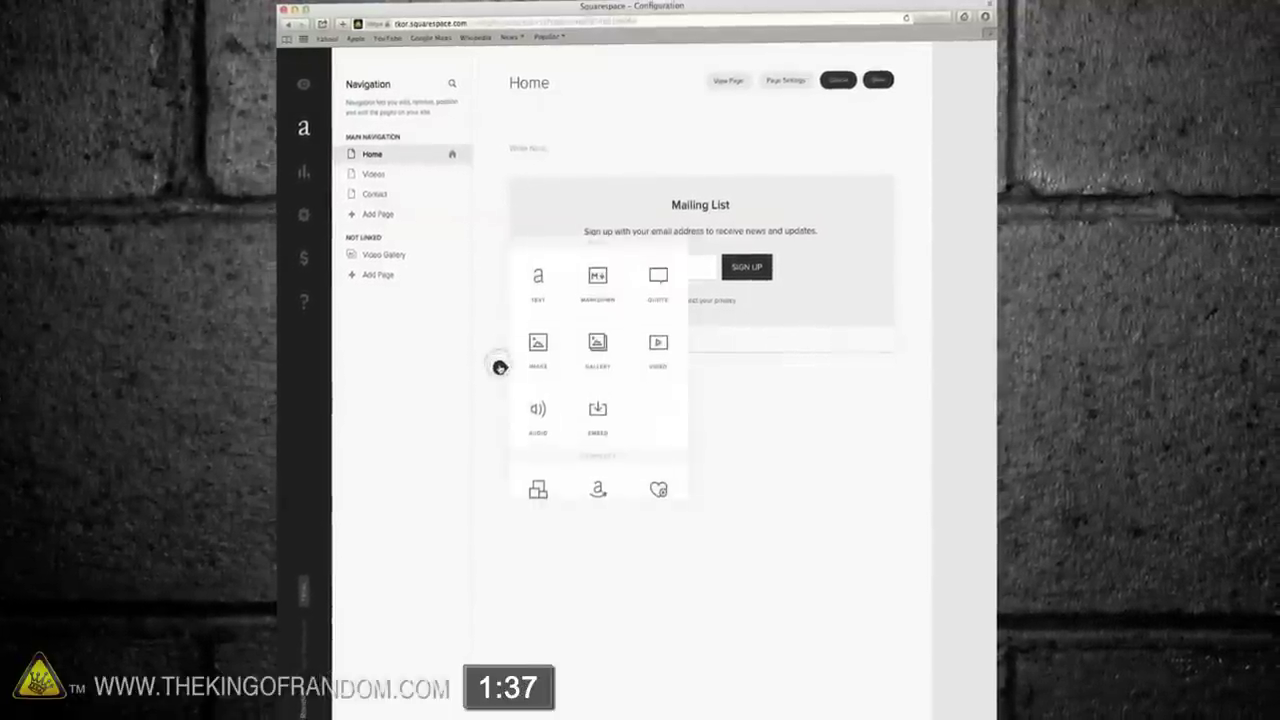
click(612, 340)
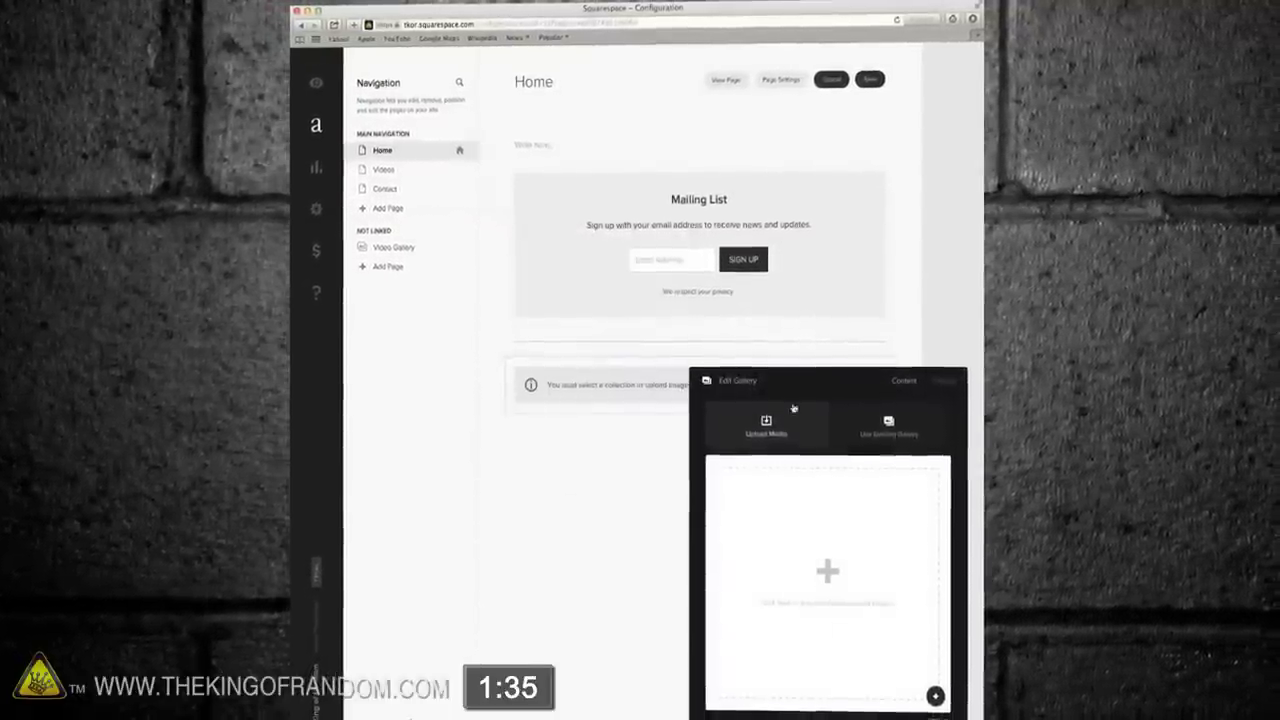
click(884, 420)
click(741, 459)
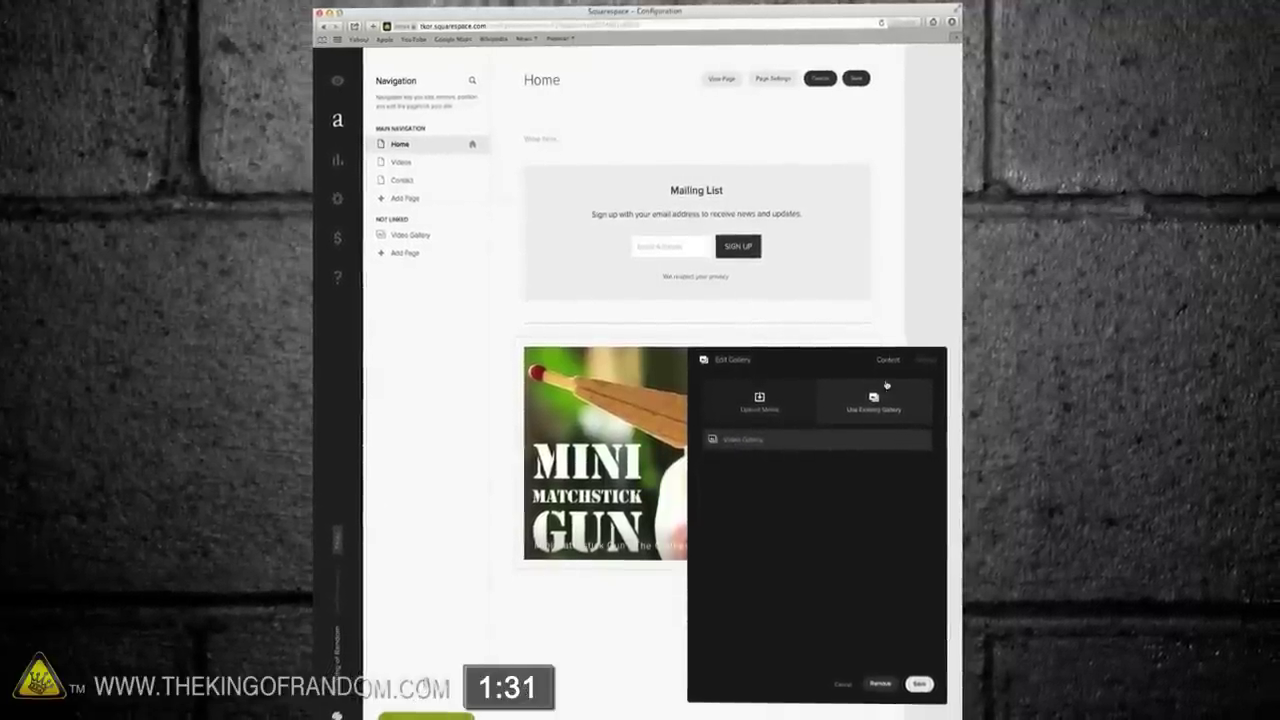
click(928, 361)
click(771, 398)
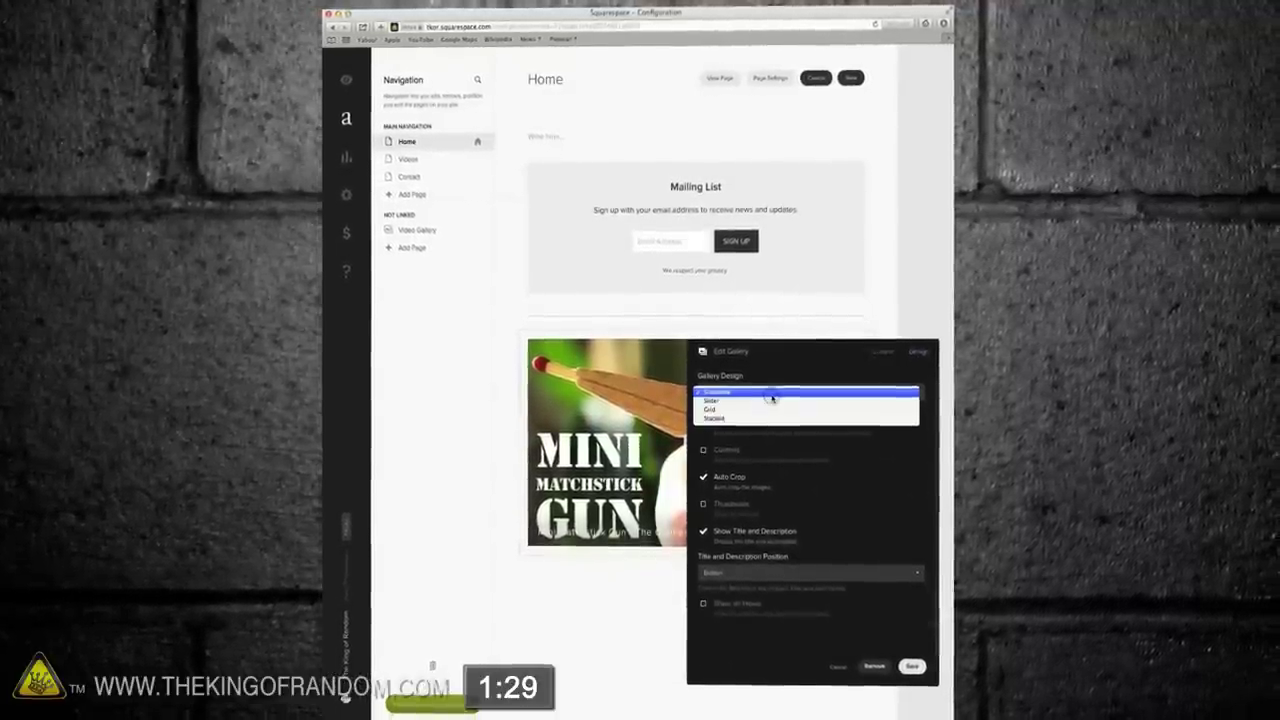
click(757, 408)
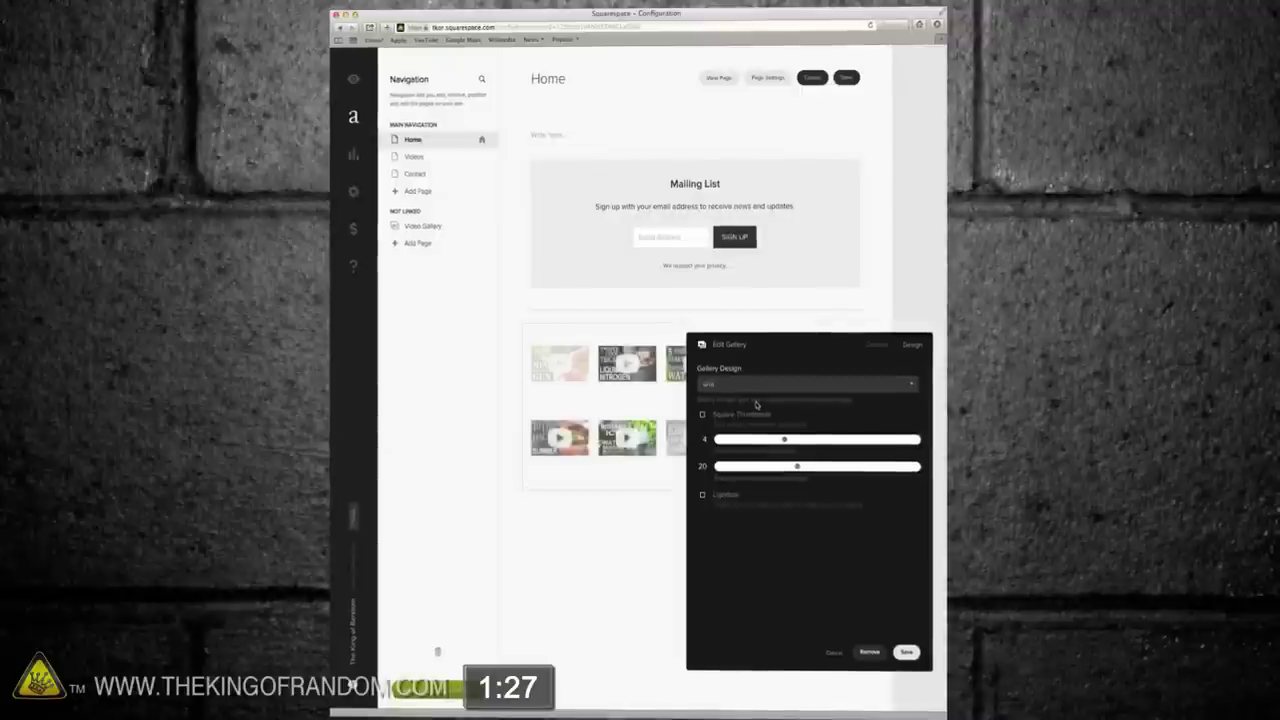
click(903, 648)
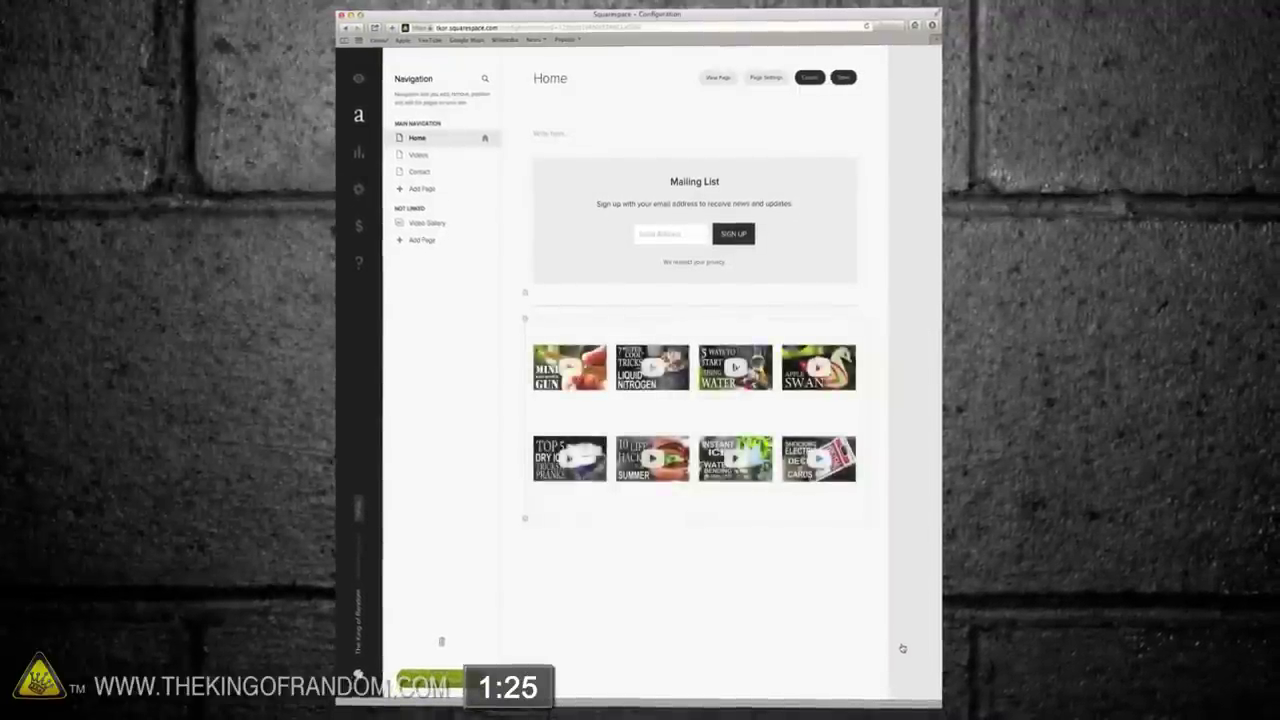
Step: Add a second Video Gallery block above the grid as a Slideshow with Autoplay enabled, save it and view the Home page
click(526, 317)
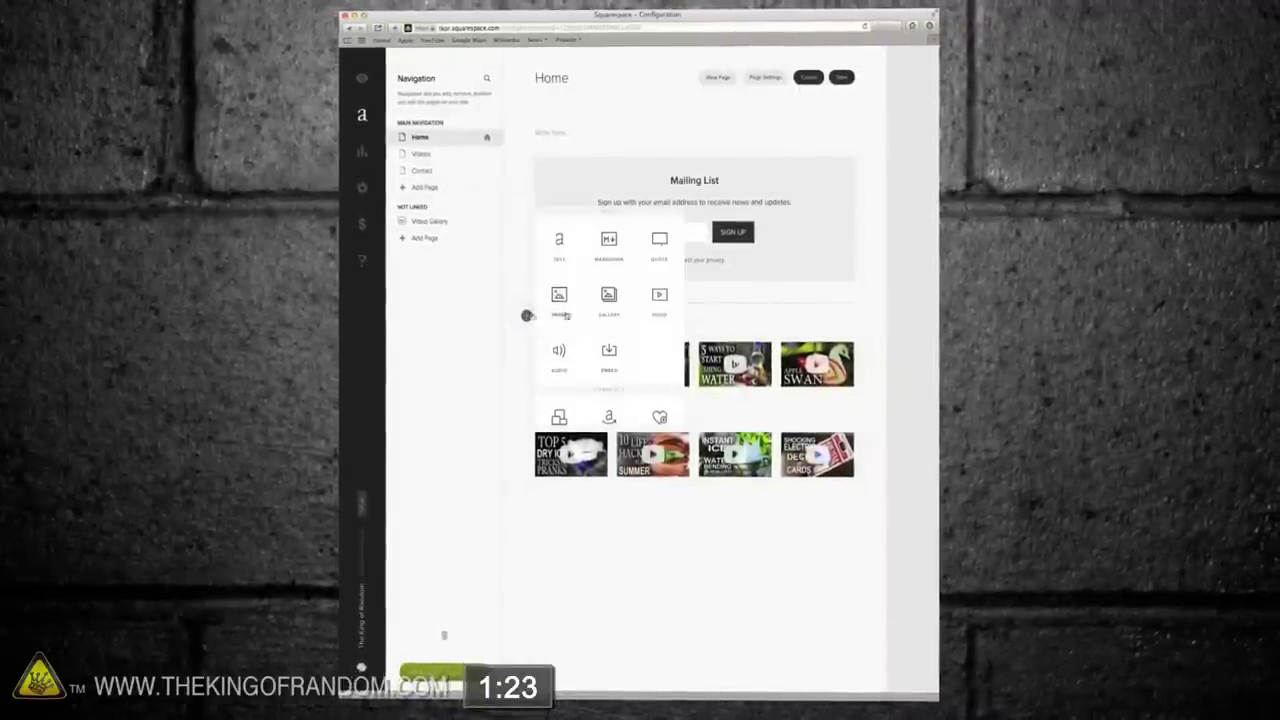
click(612, 296)
click(856, 248)
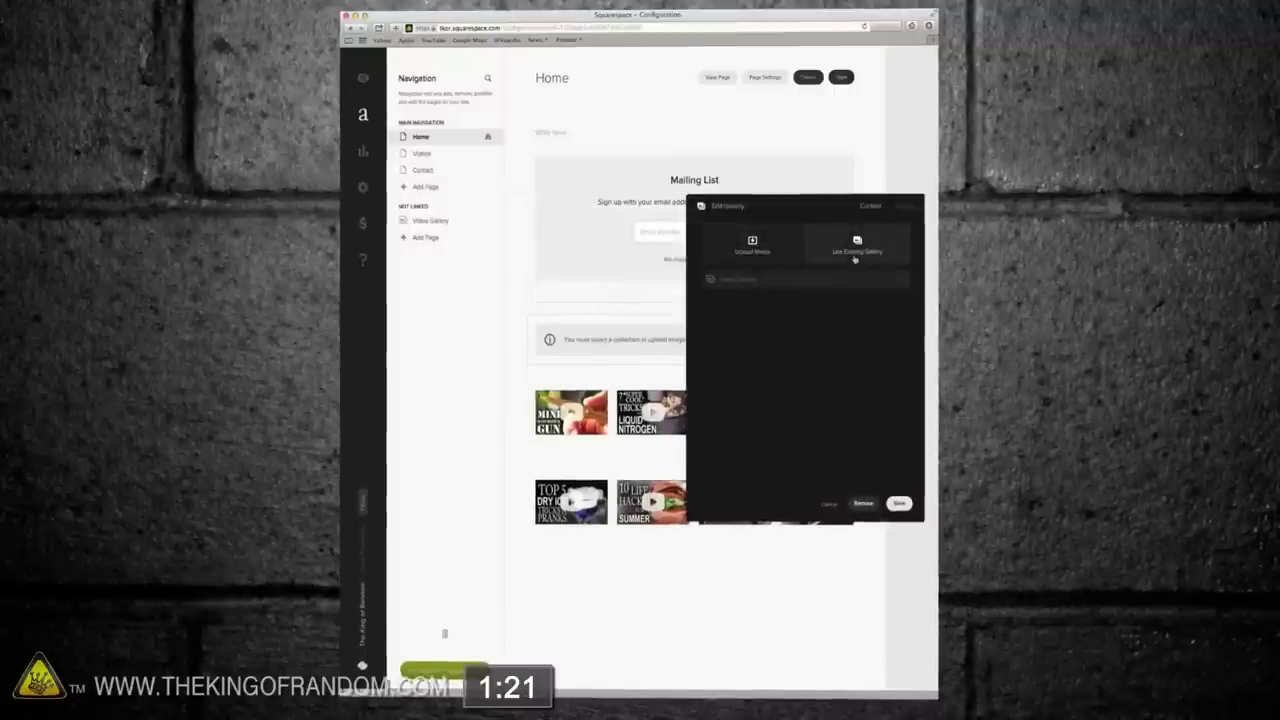
click(722, 282)
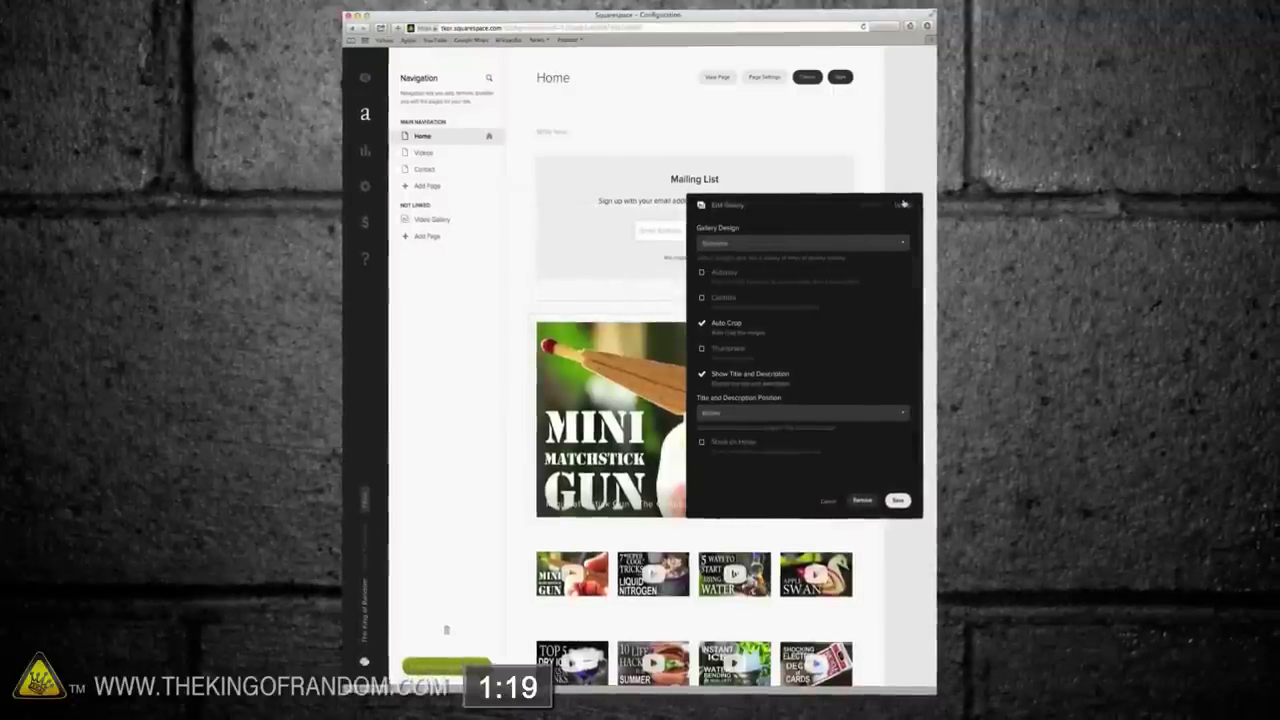
click(702, 274)
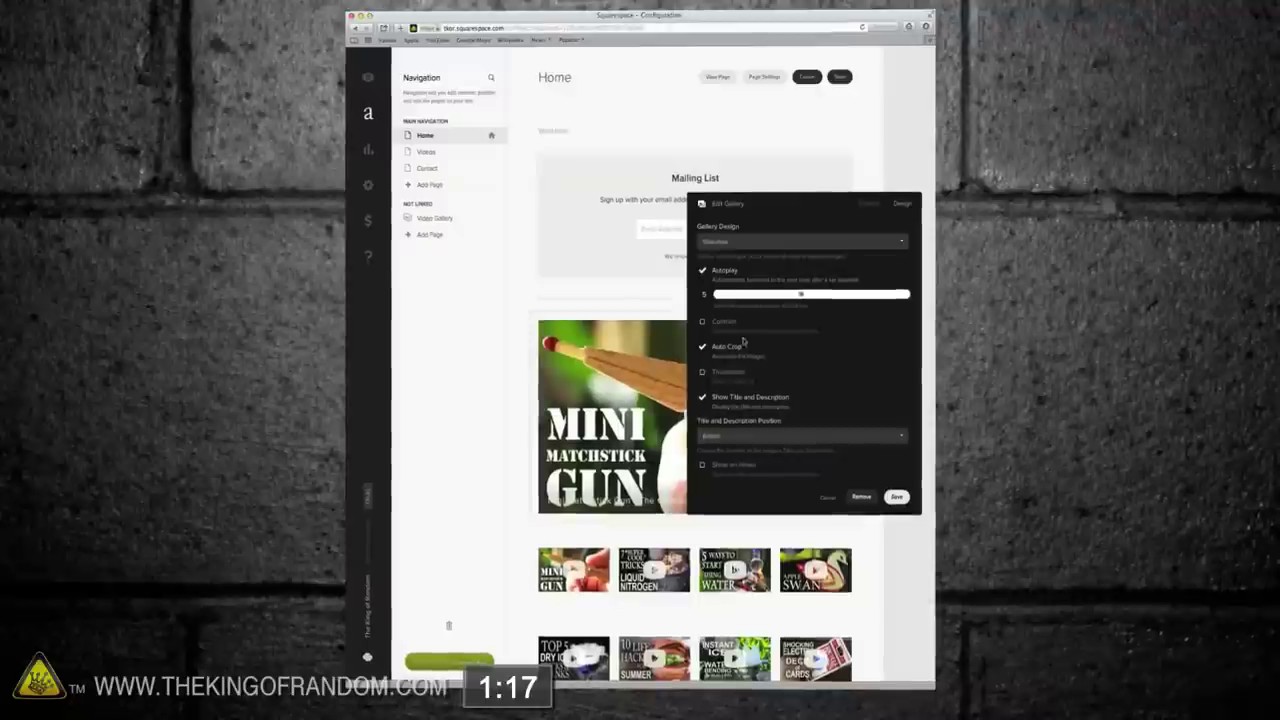
click(895, 496)
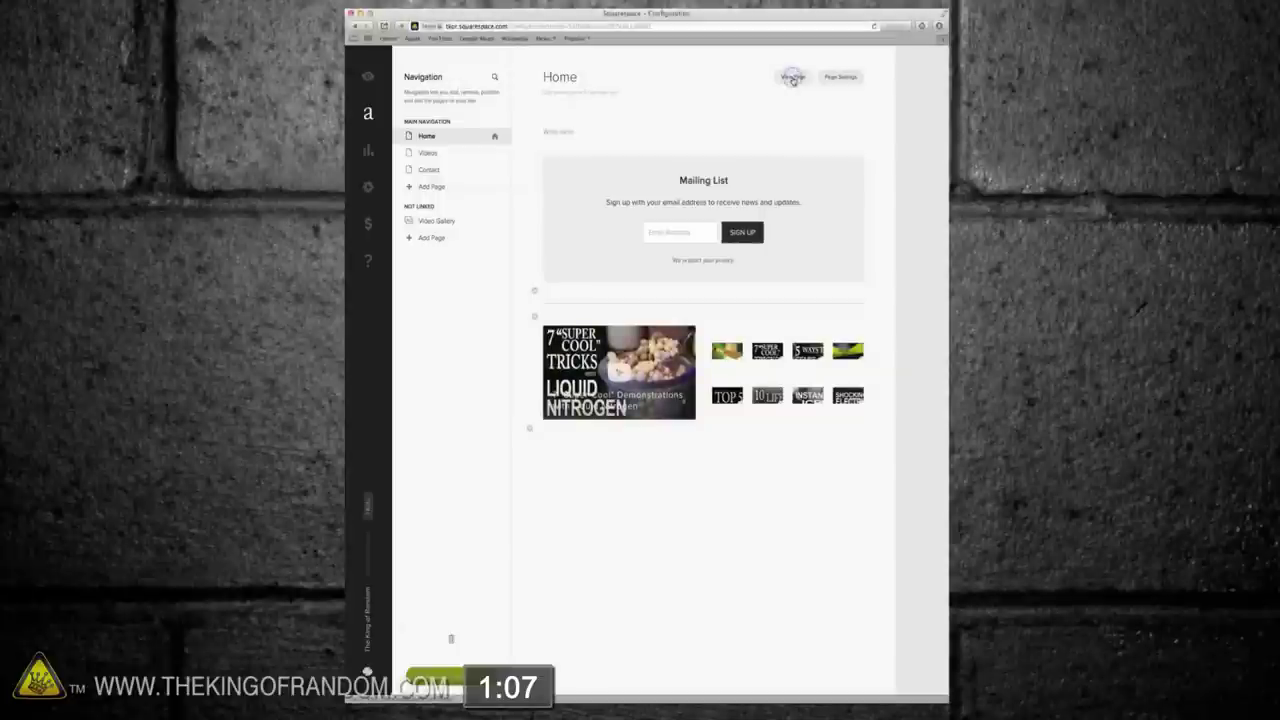
click(793, 77)
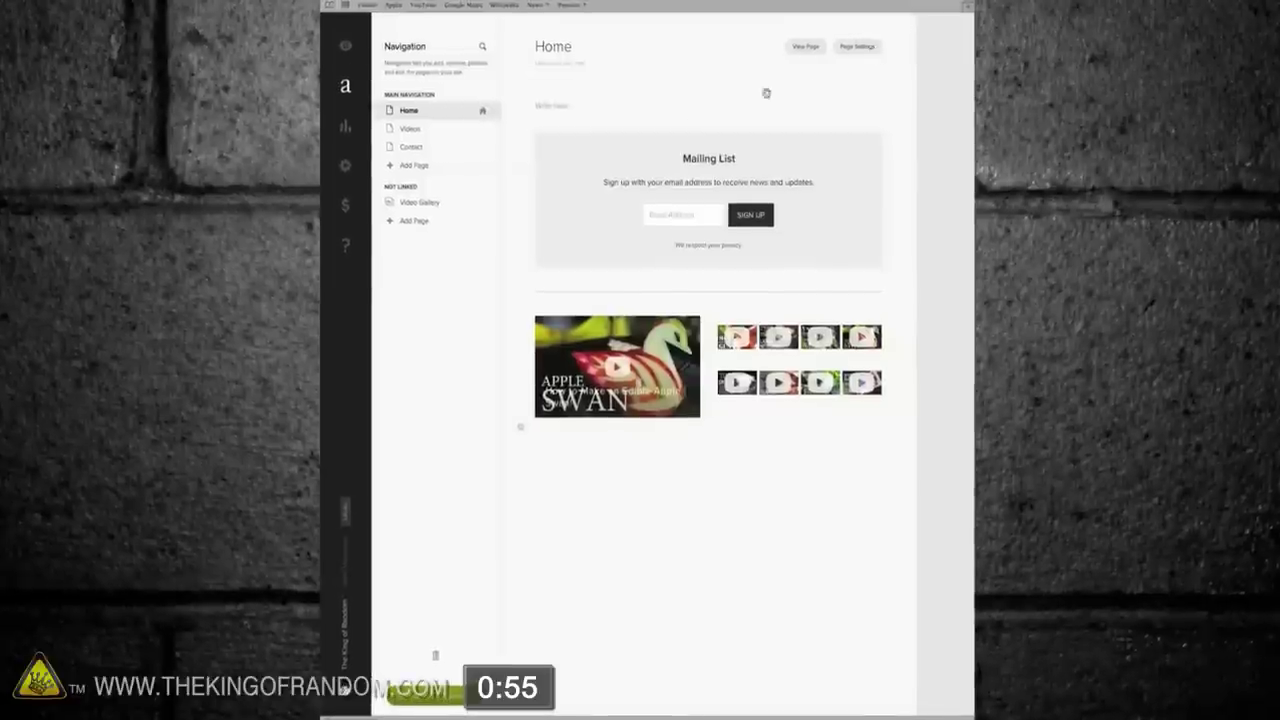
Step: Add a code block to the Videos page containing the copied Tint YouTube embed code, then save the changes and view the page
click(410, 131)
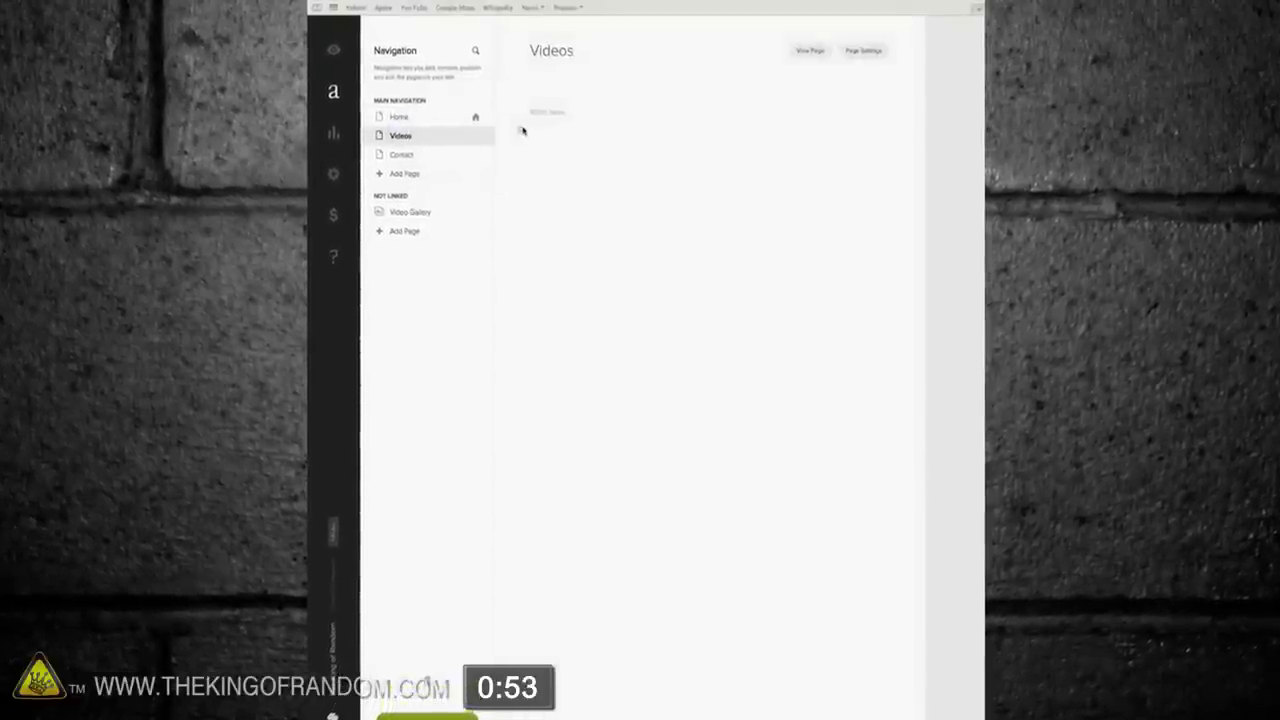
mouse_move(518, 132)
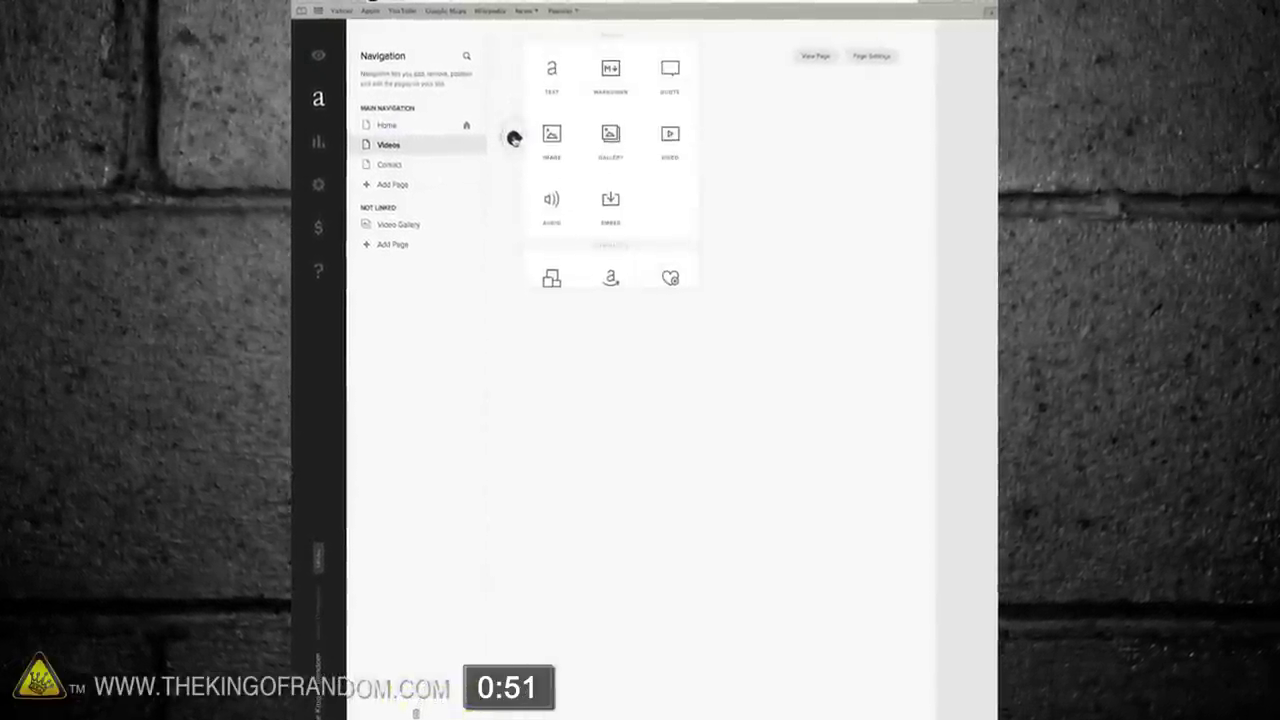
scroll(570, 180, down, 2)
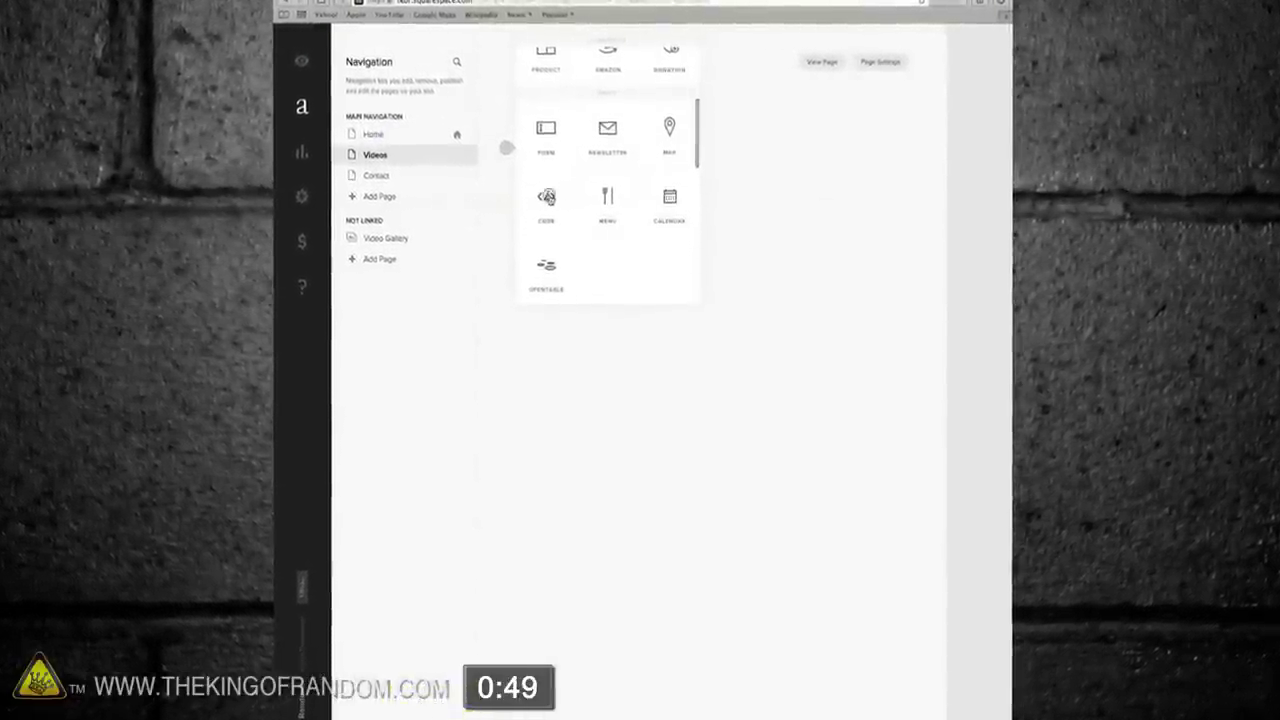
click(547, 196)
key(ctrl+a)
key(BackSpace)
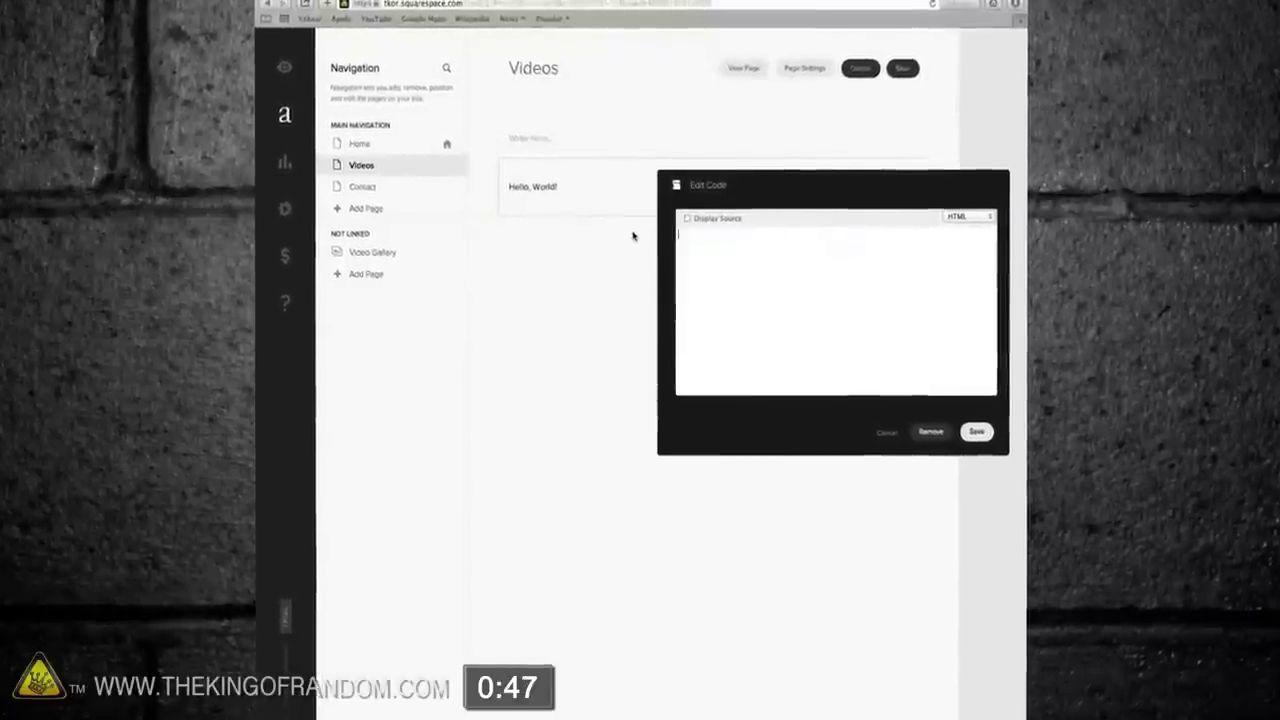
key(ctrl+v)
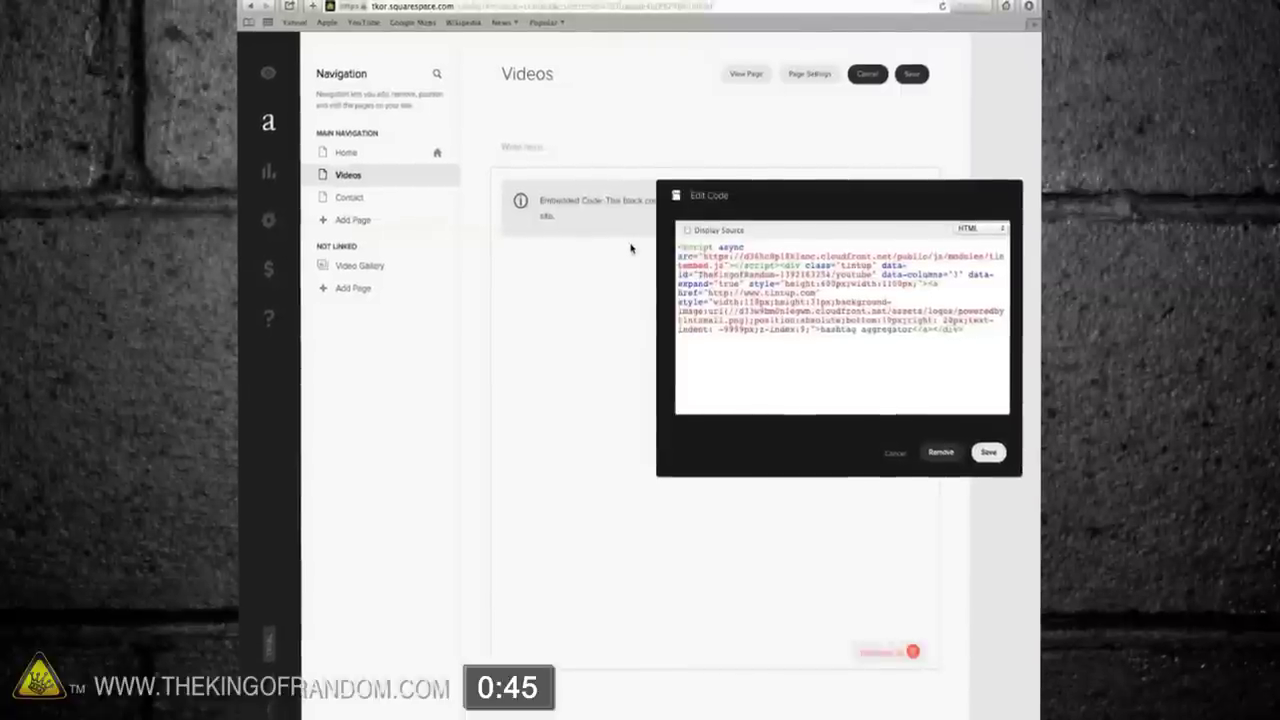
click(988, 452)
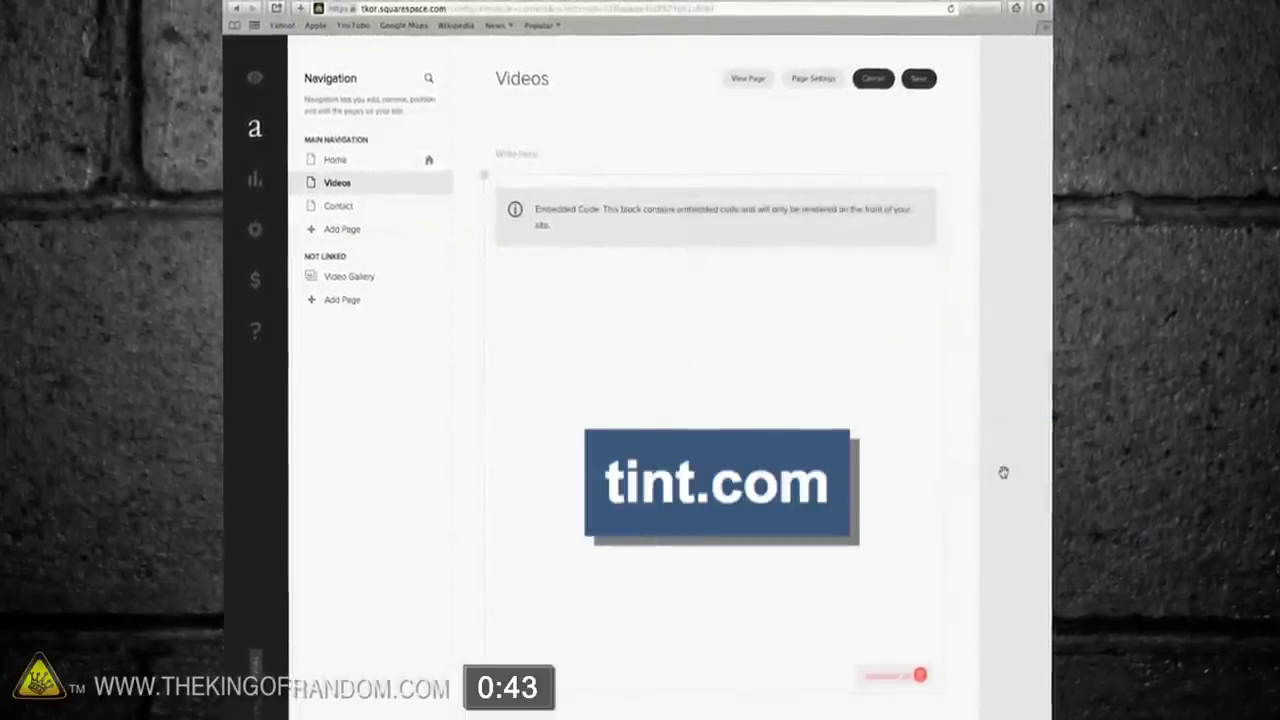
click(745, 80)
click(814, 136)
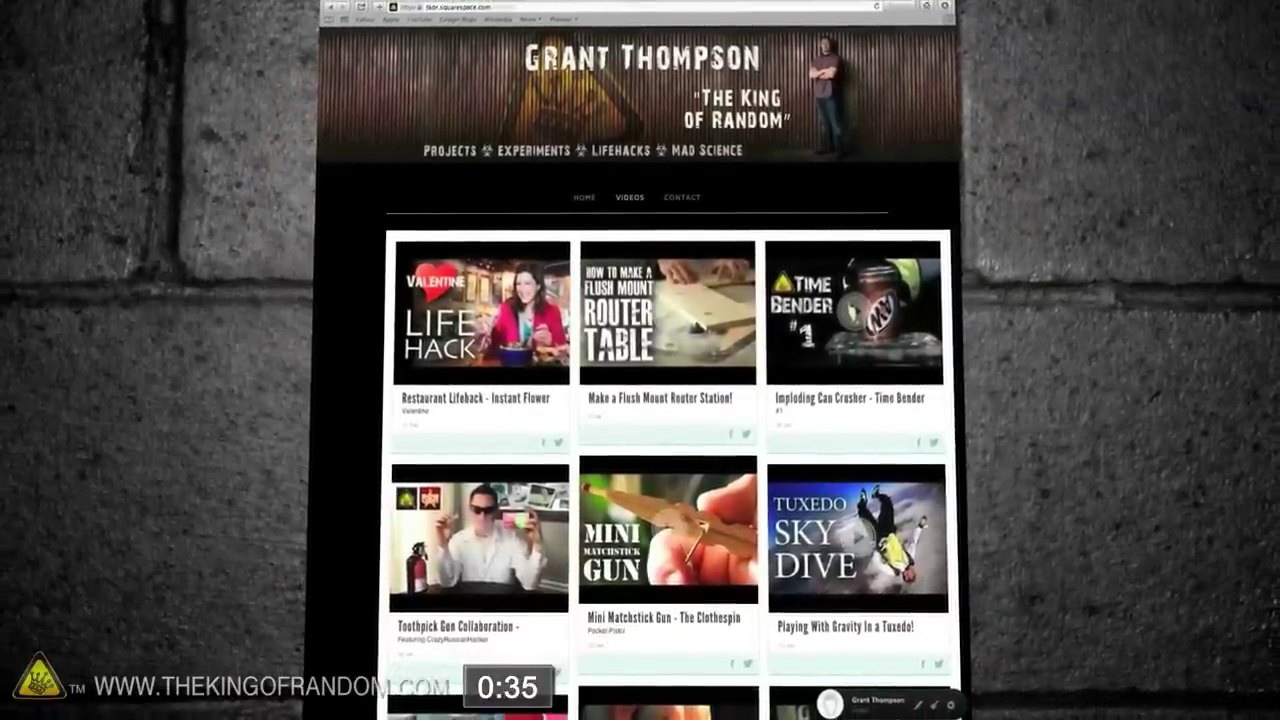
Step: Widen the site in the style settings so the embedded video feed fits within the page, and save the style
click(932, 702)
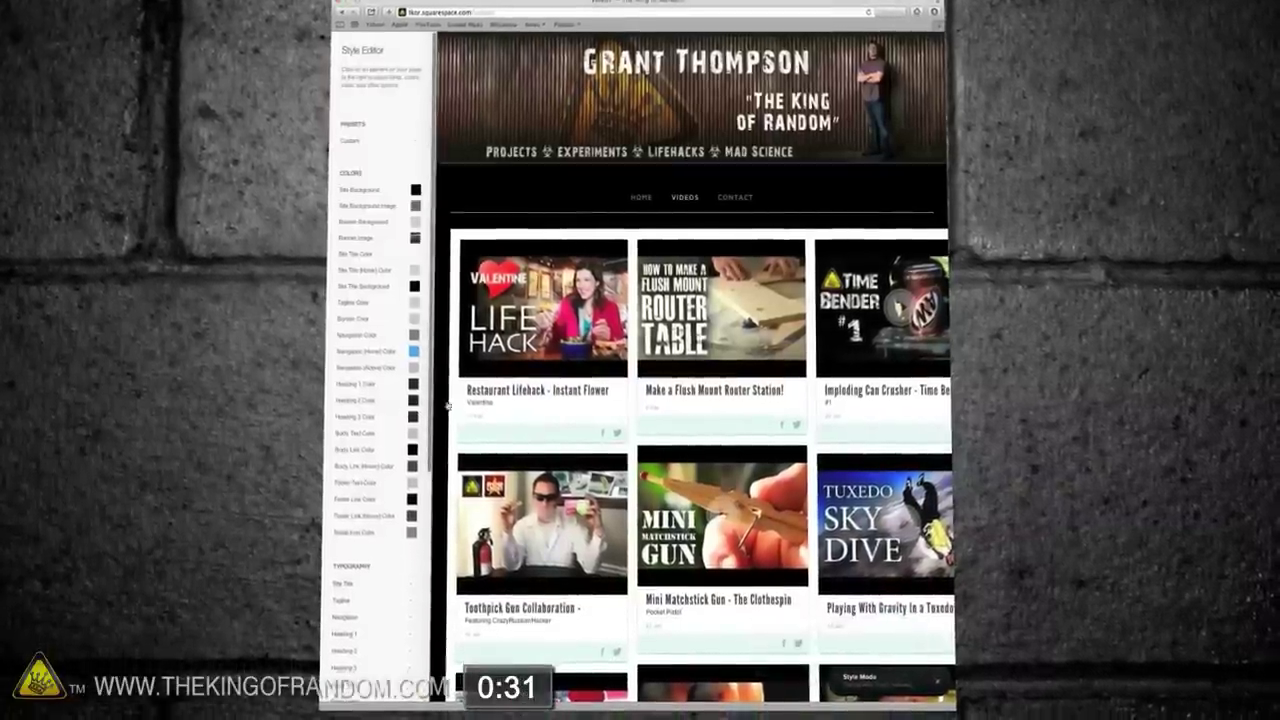
click(522, 392)
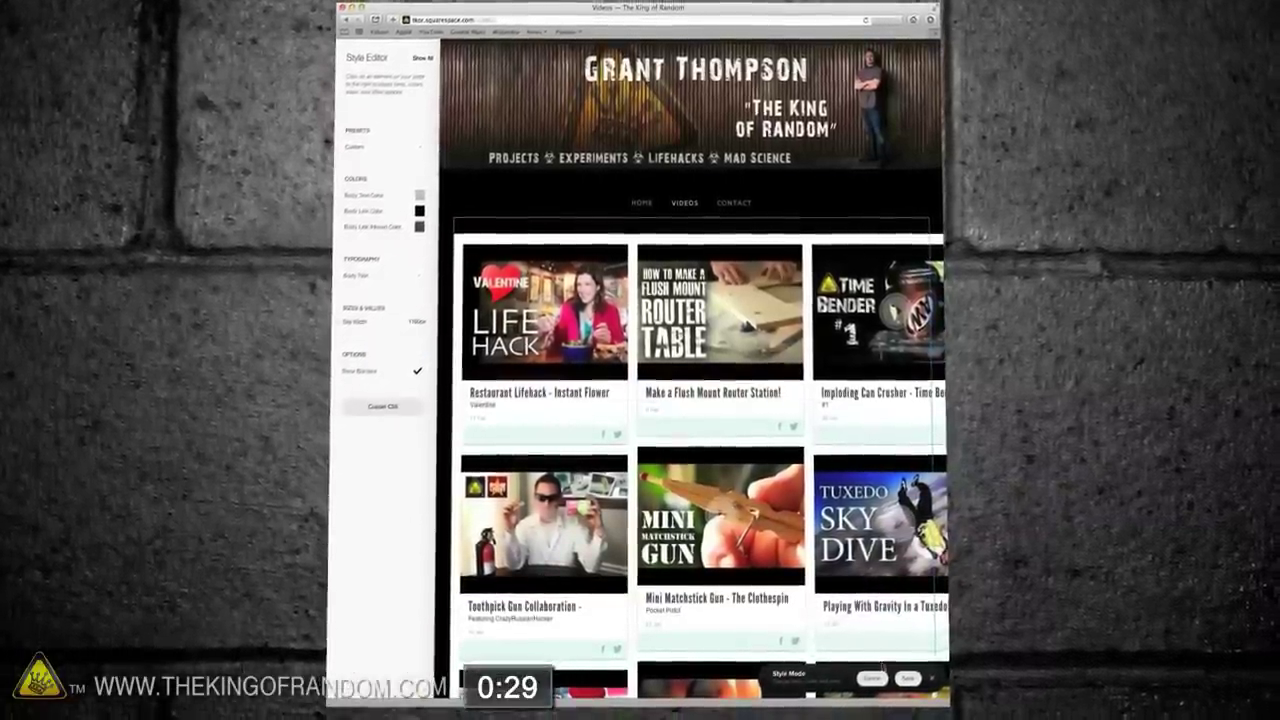
click(908, 679)
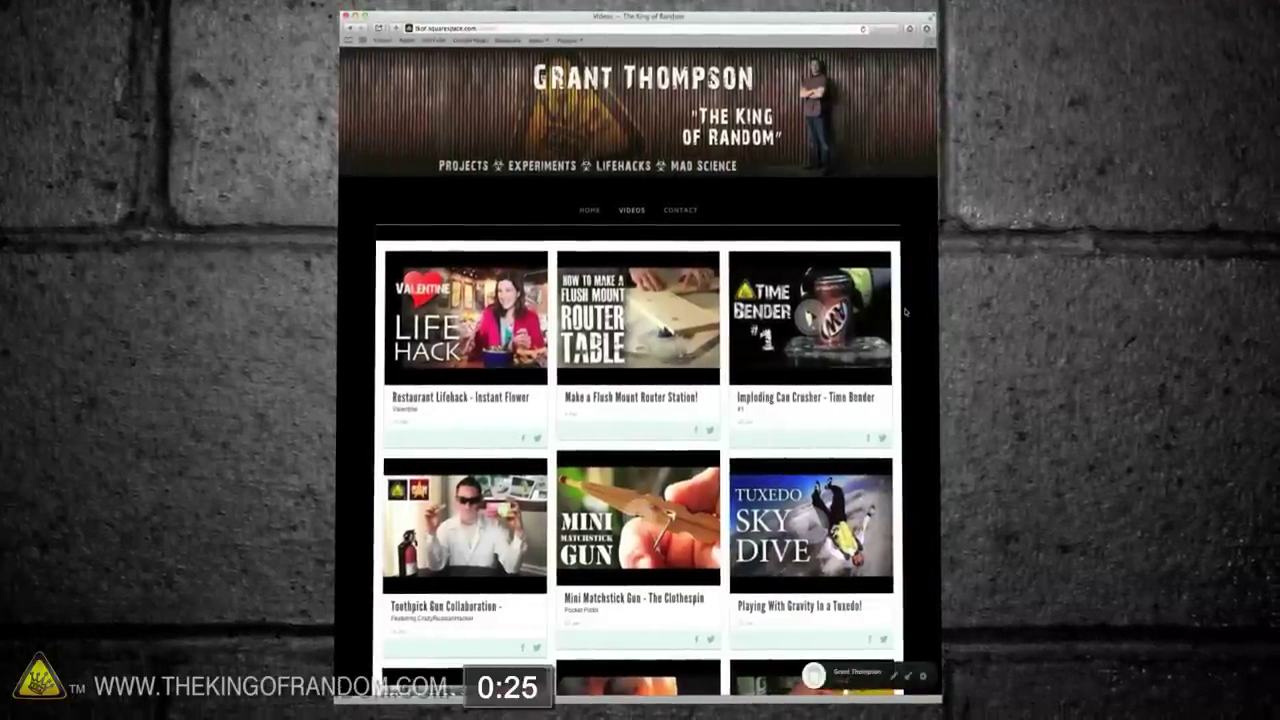
scroll(638, 400, down, 5)
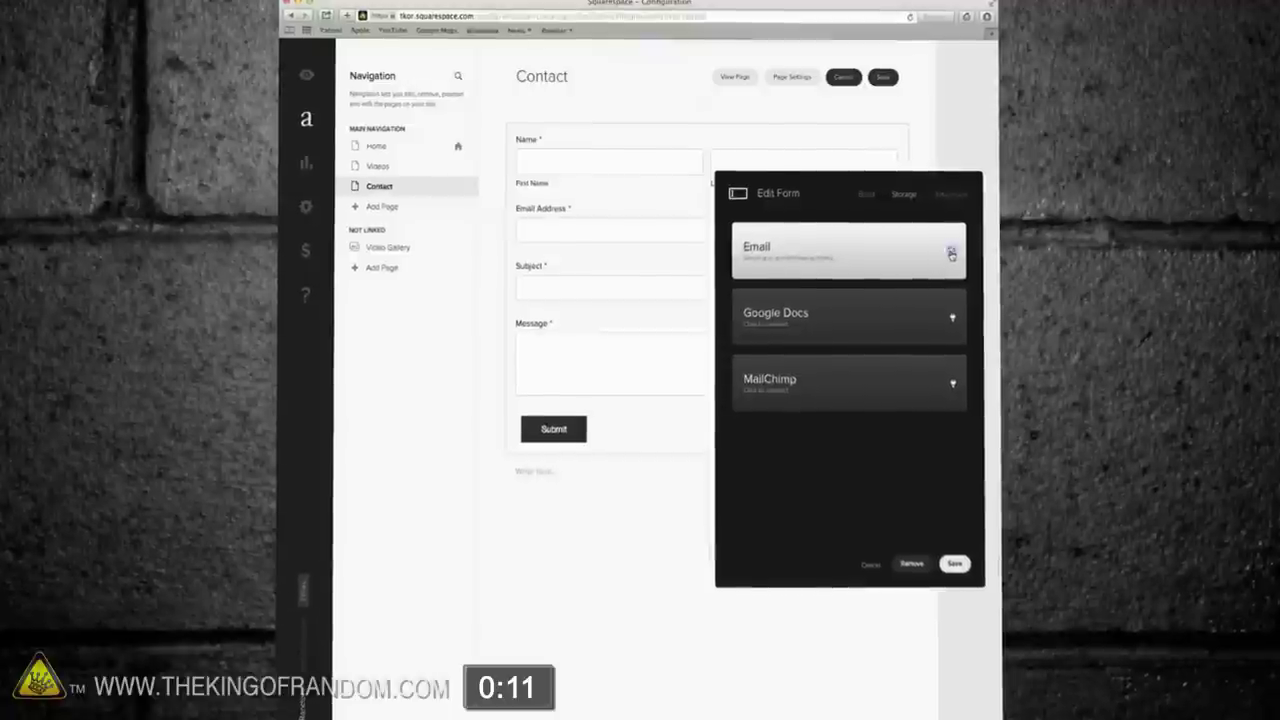
Step: Store the contact form's submissions in a Google Docs spreadsheet named Contact Form, and save the Contact page changes
text(Contact Form)
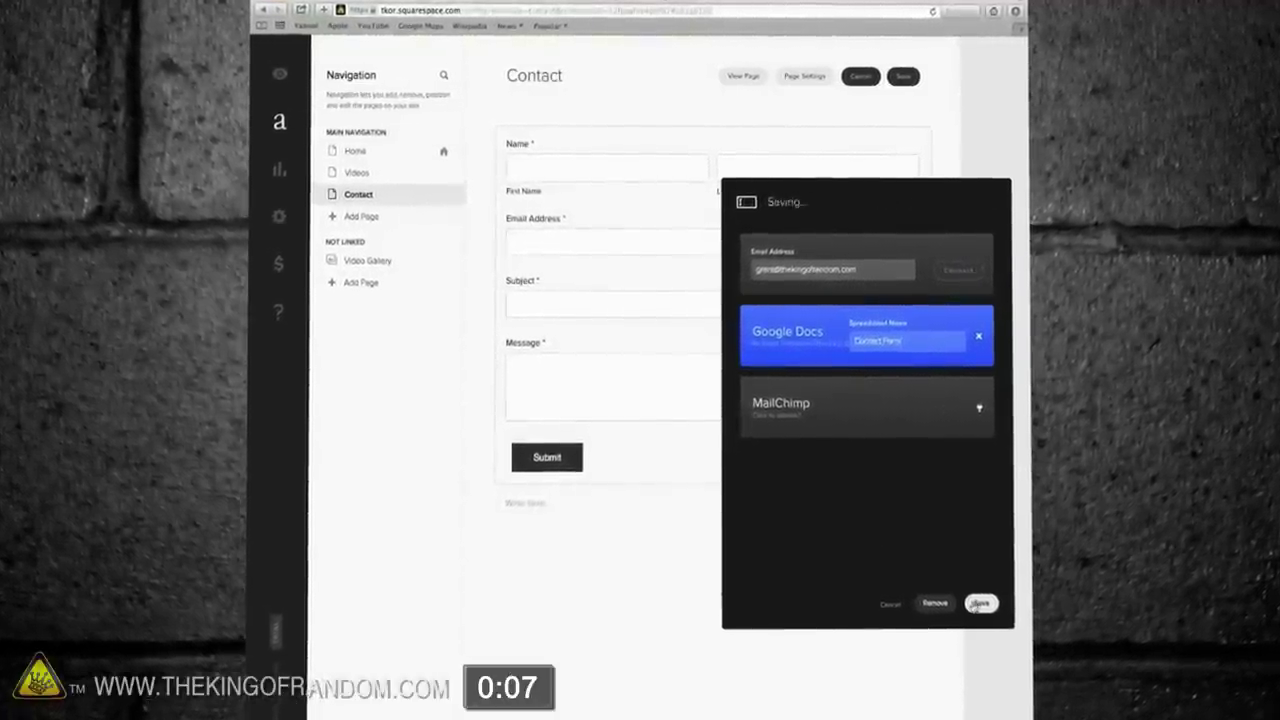
click(755, 78)
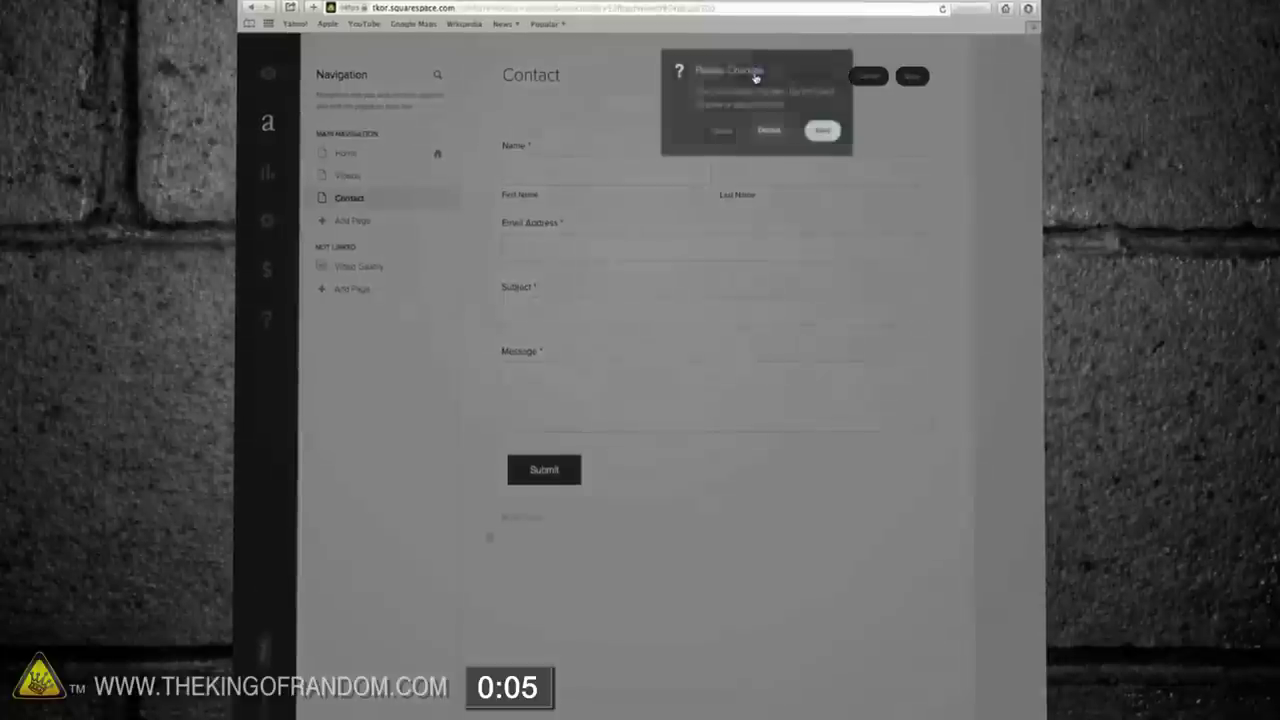
click(822, 130)
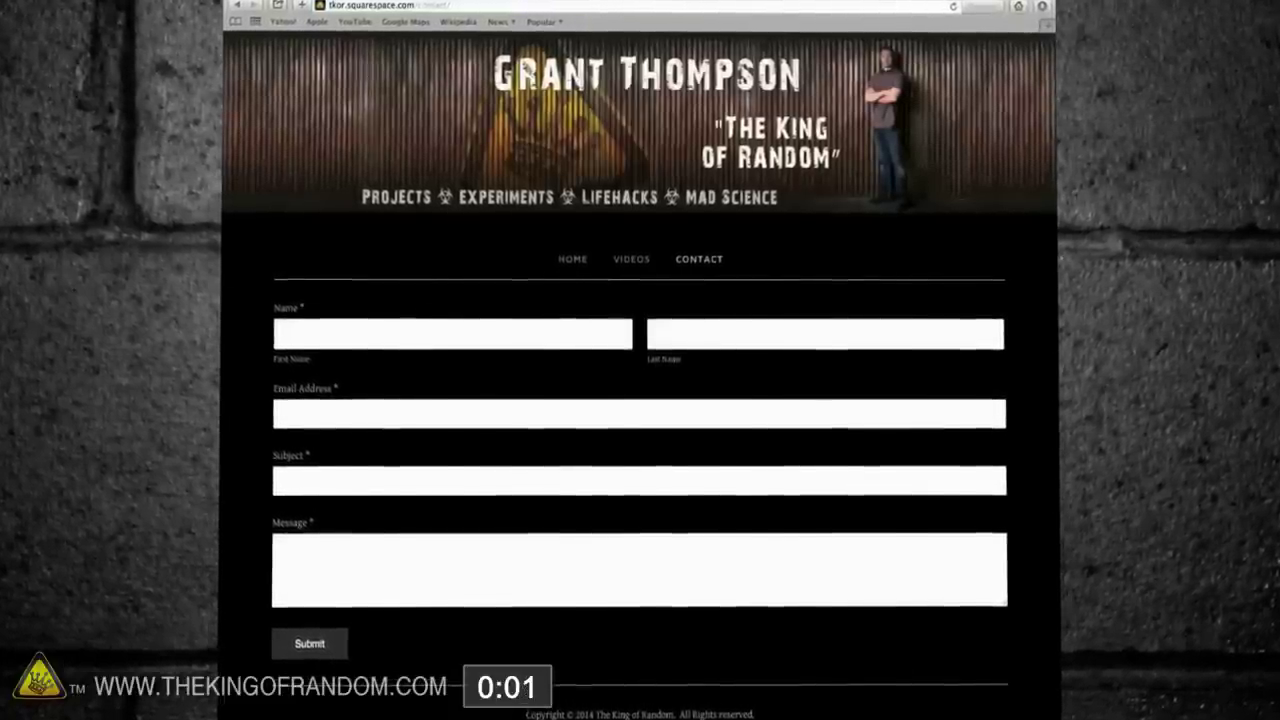
Step: Review the finished Home, Videos and Contact pages on the live site
click(572, 259)
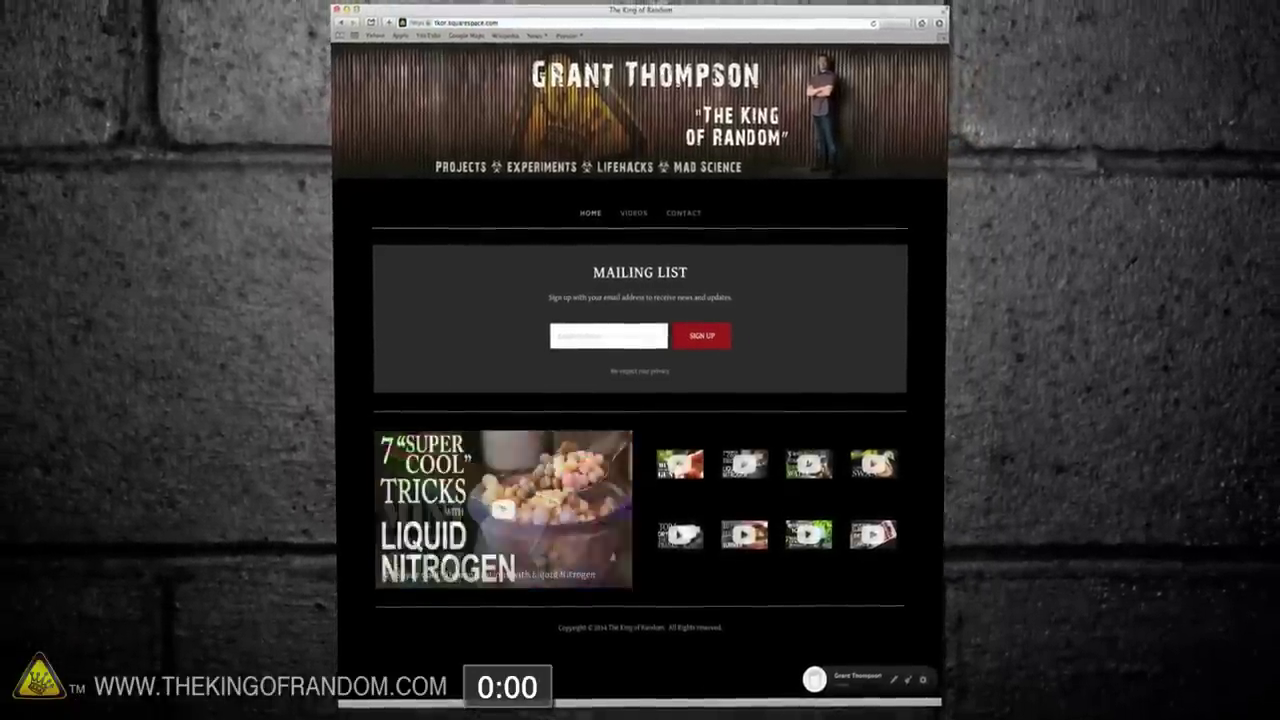
click(636, 214)
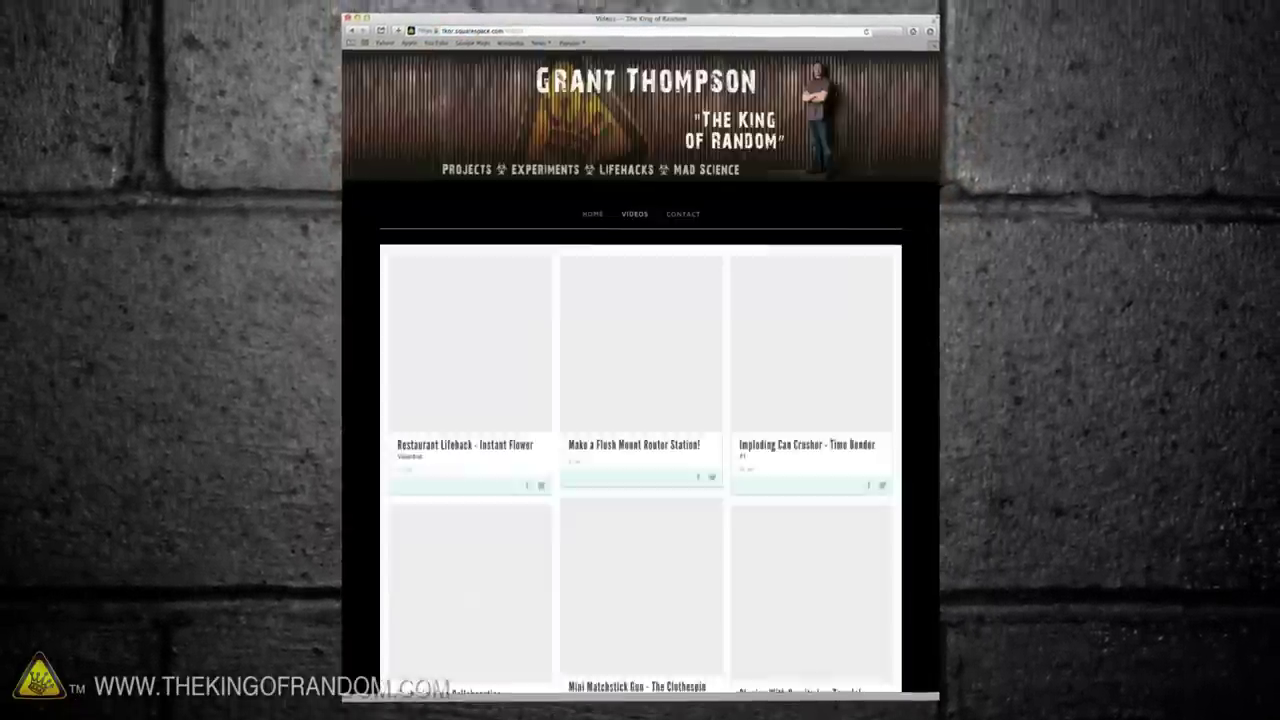
scroll(699, 212, down, 15)
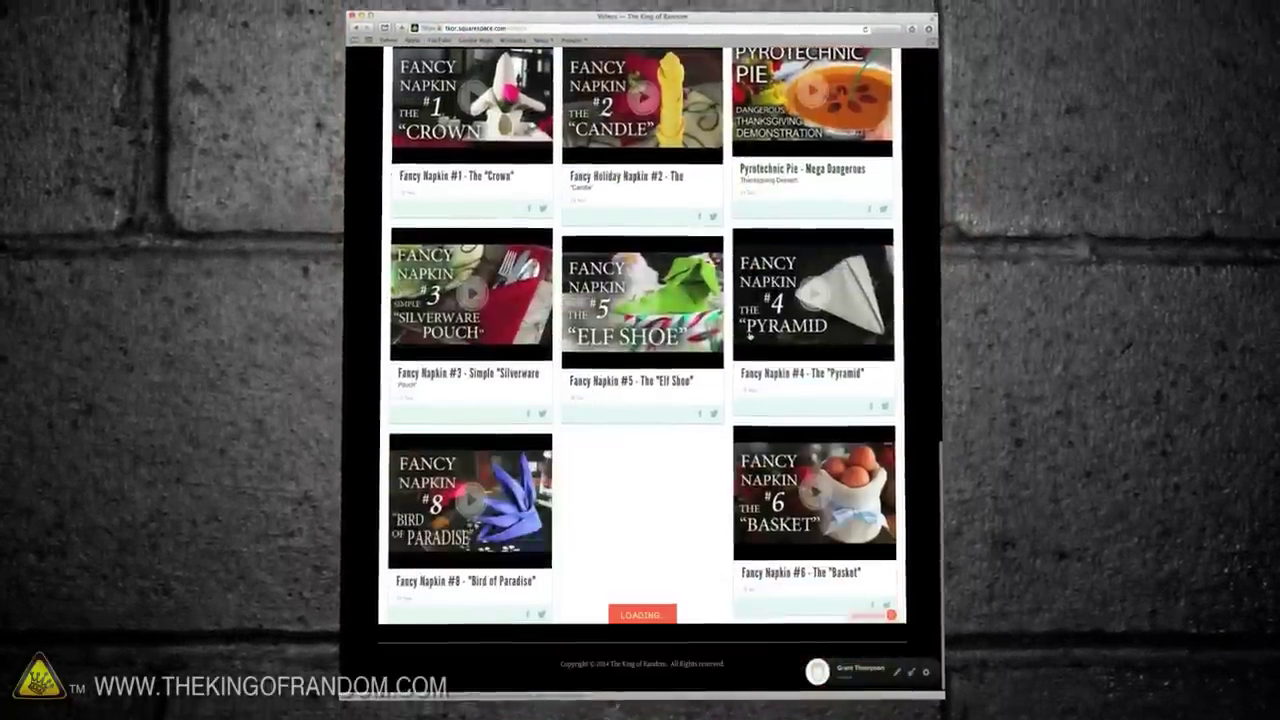
scroll(699, 212, up, 15)
click(692, 202)
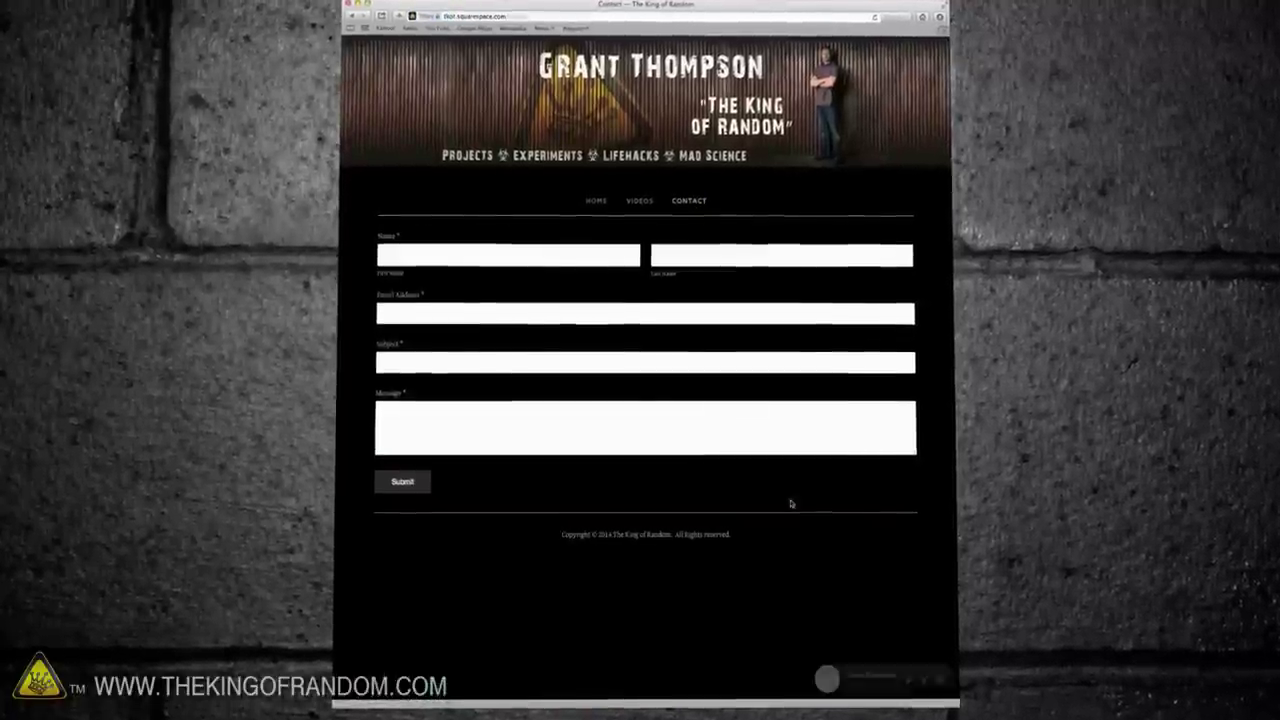
Step: Return to the site configuration and open the page types available for a new page in the main navigation
click(944, 686)
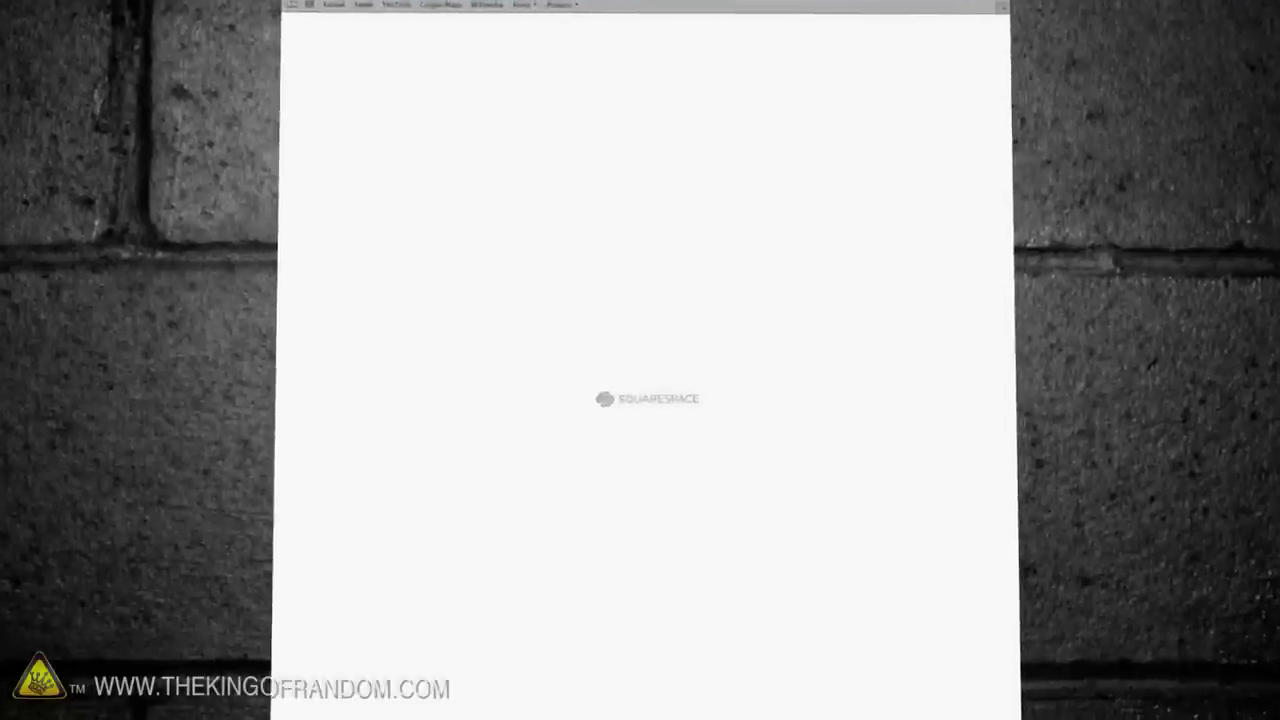
click(278, 212)
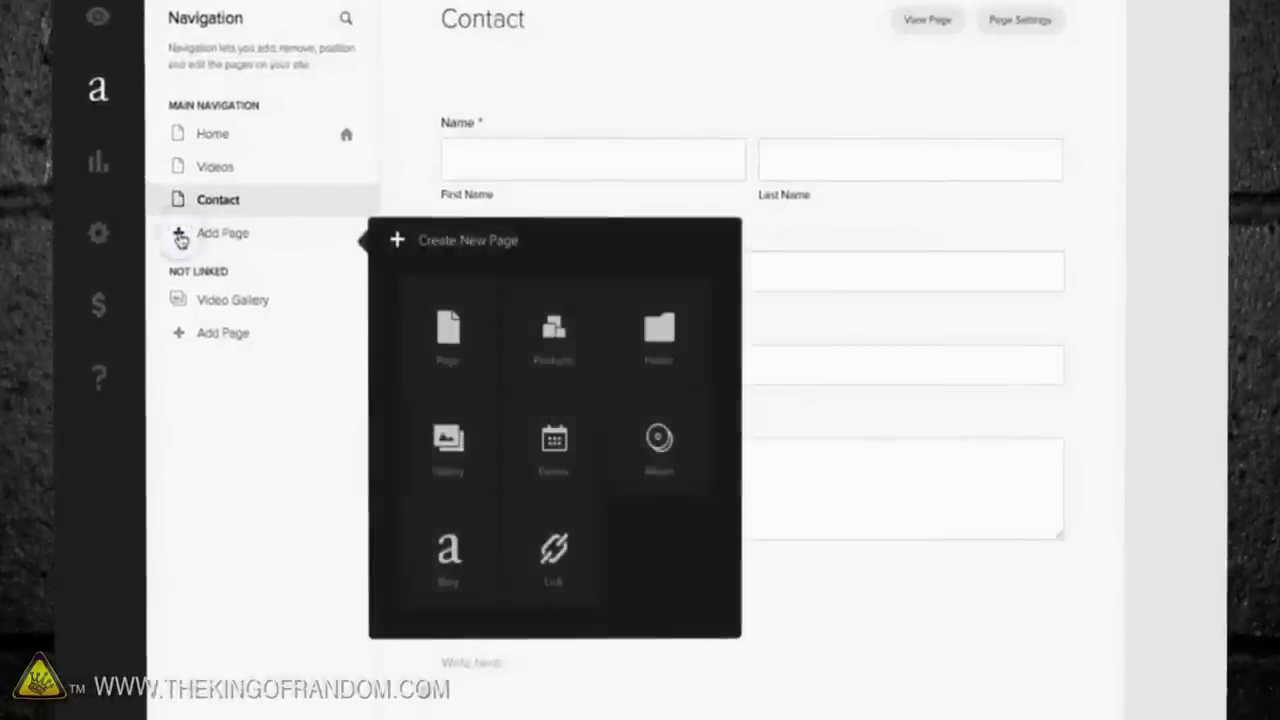